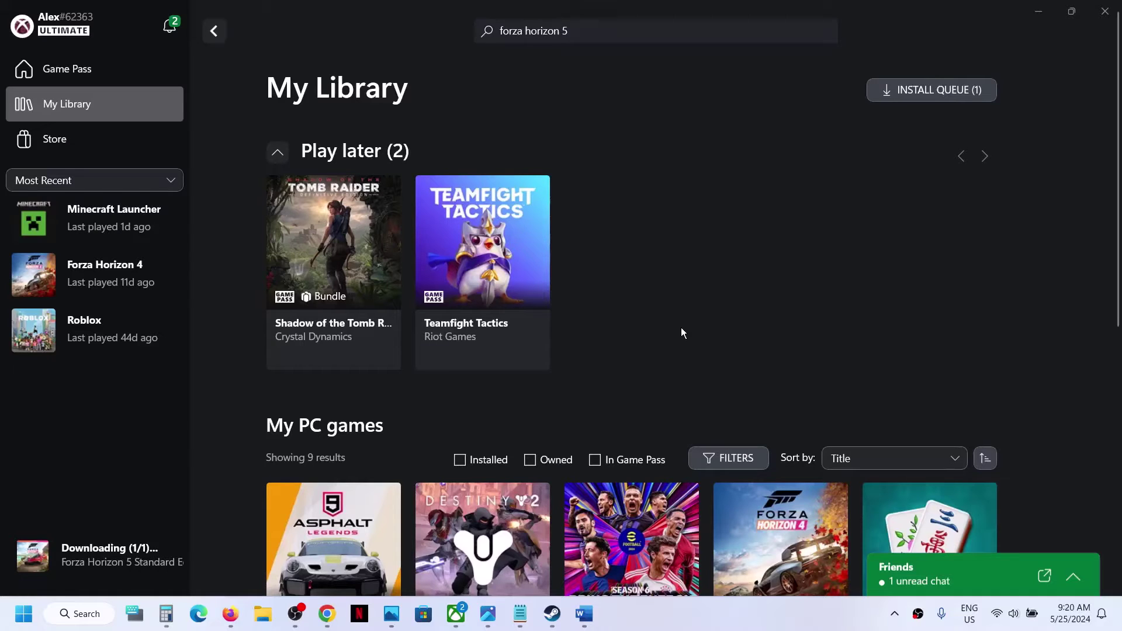
Step: Run the Gaming Services Repair Tool from the Xbox app's Support menu, approving its changes, until all checks complete
click(584, 613)
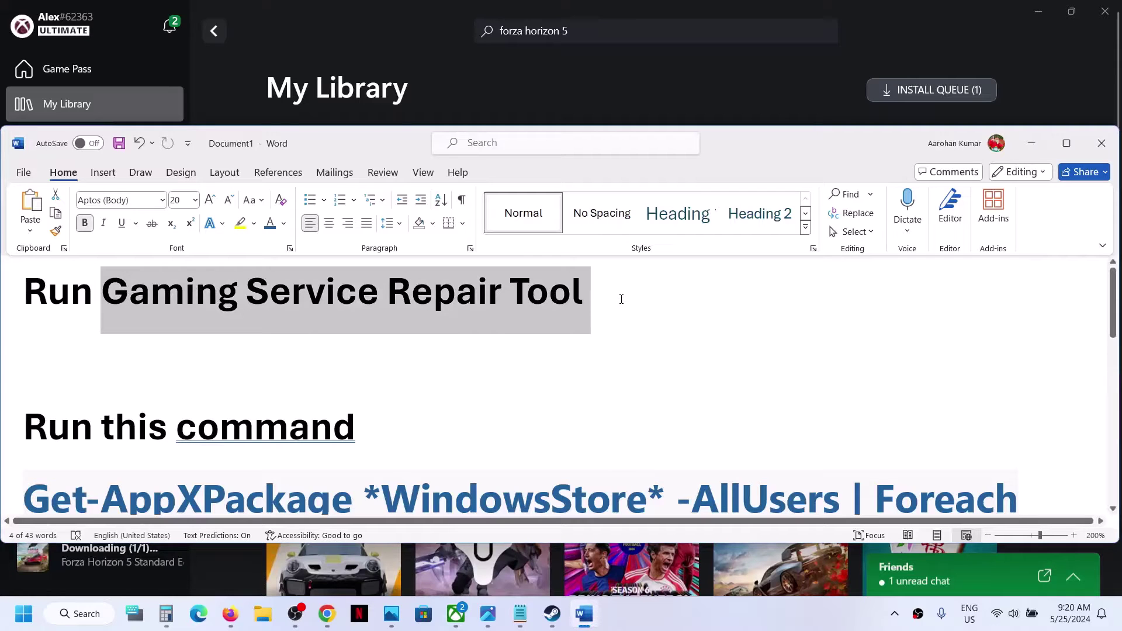
click(454, 620)
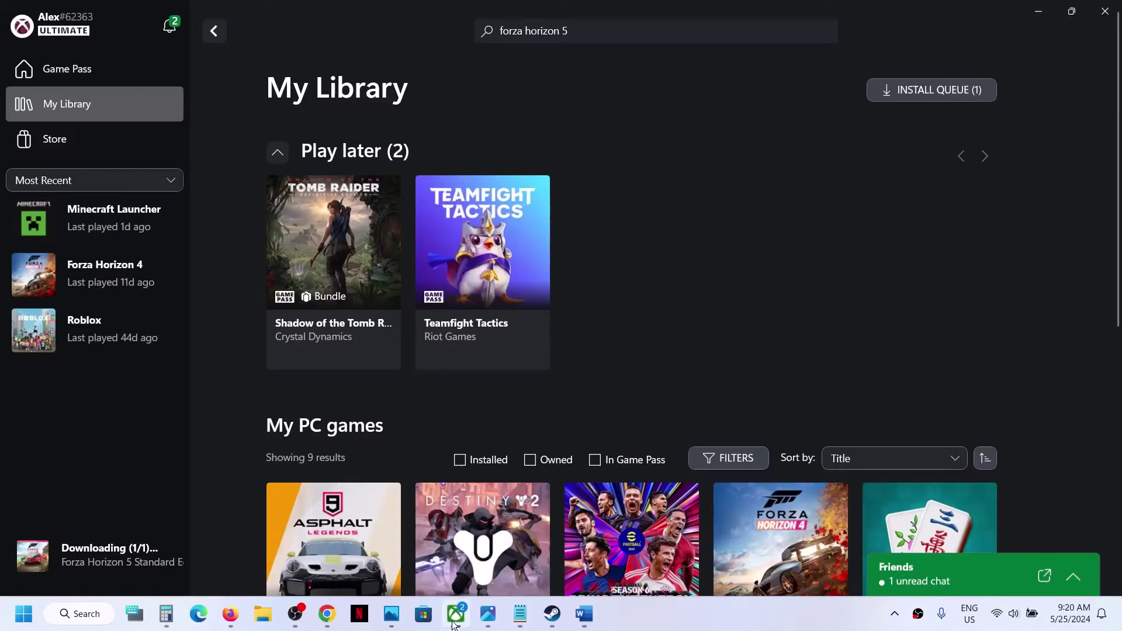
click(86, 33)
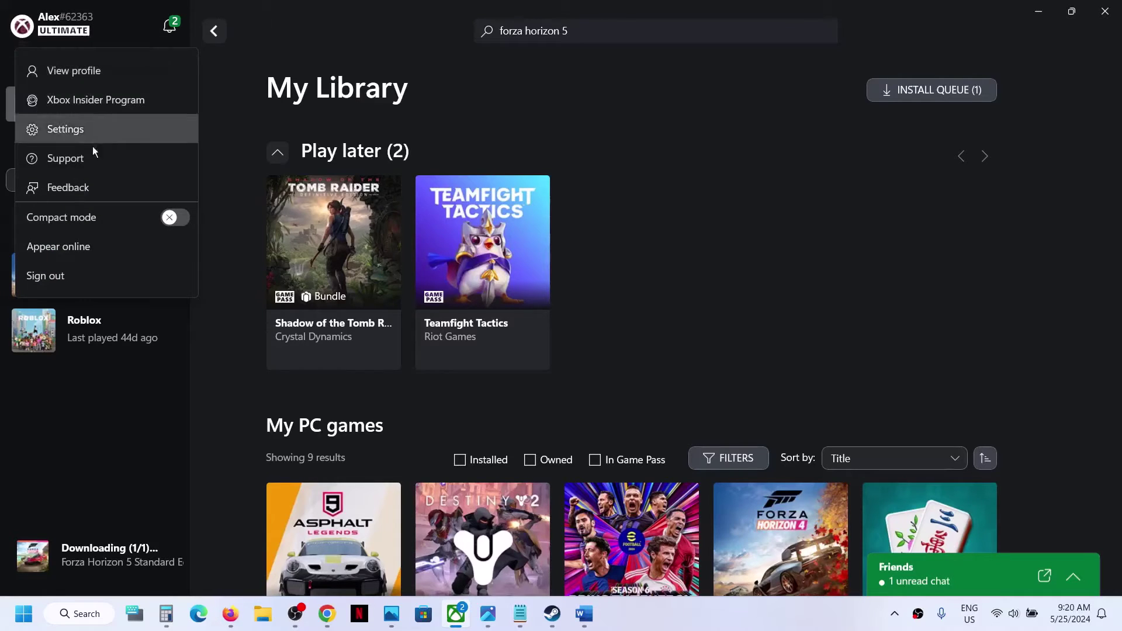
click(75, 164)
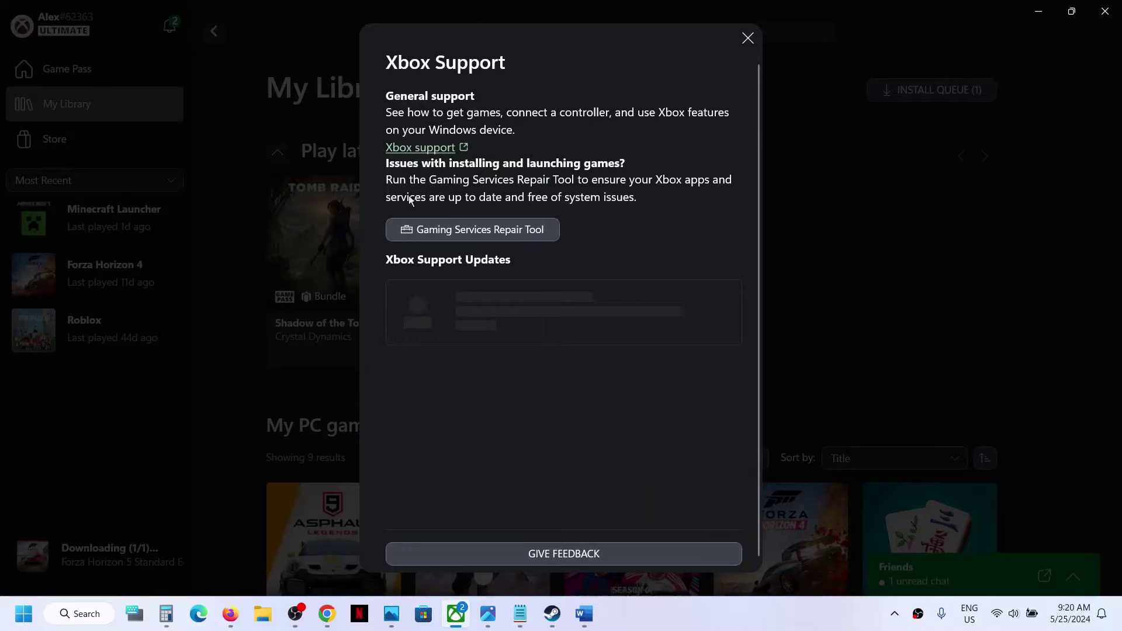
click(475, 230)
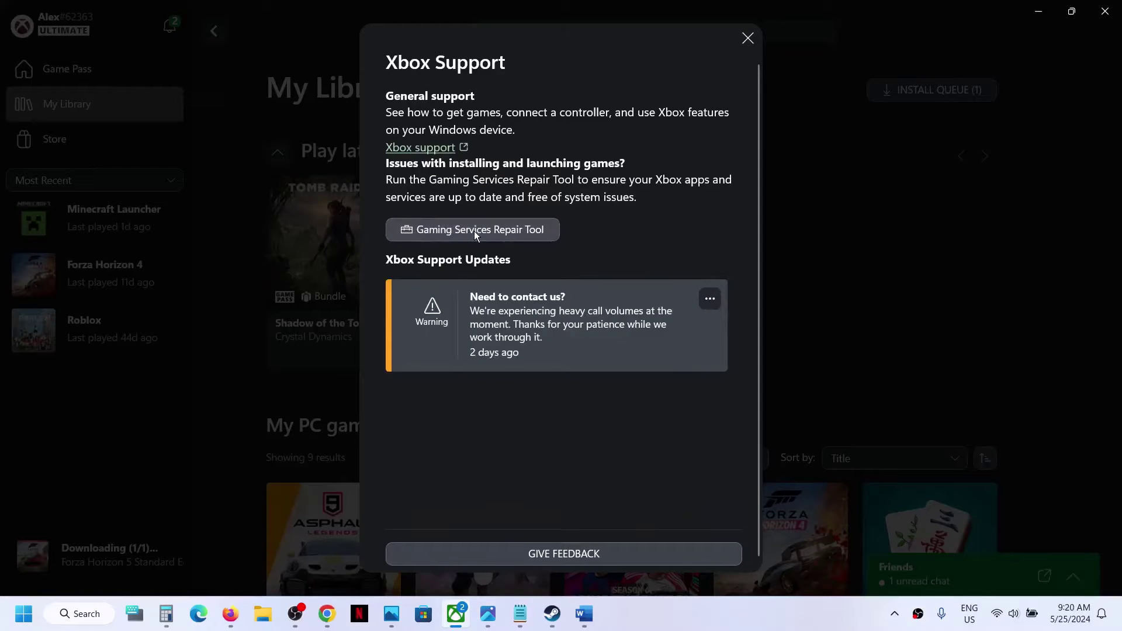
click(691, 401)
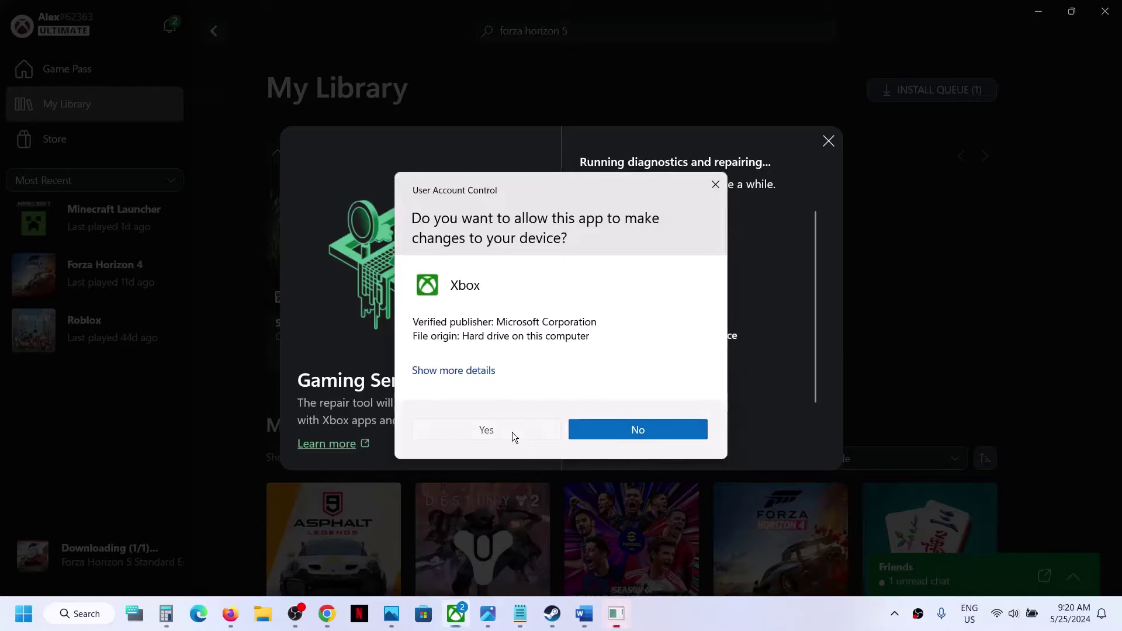
click(512, 432)
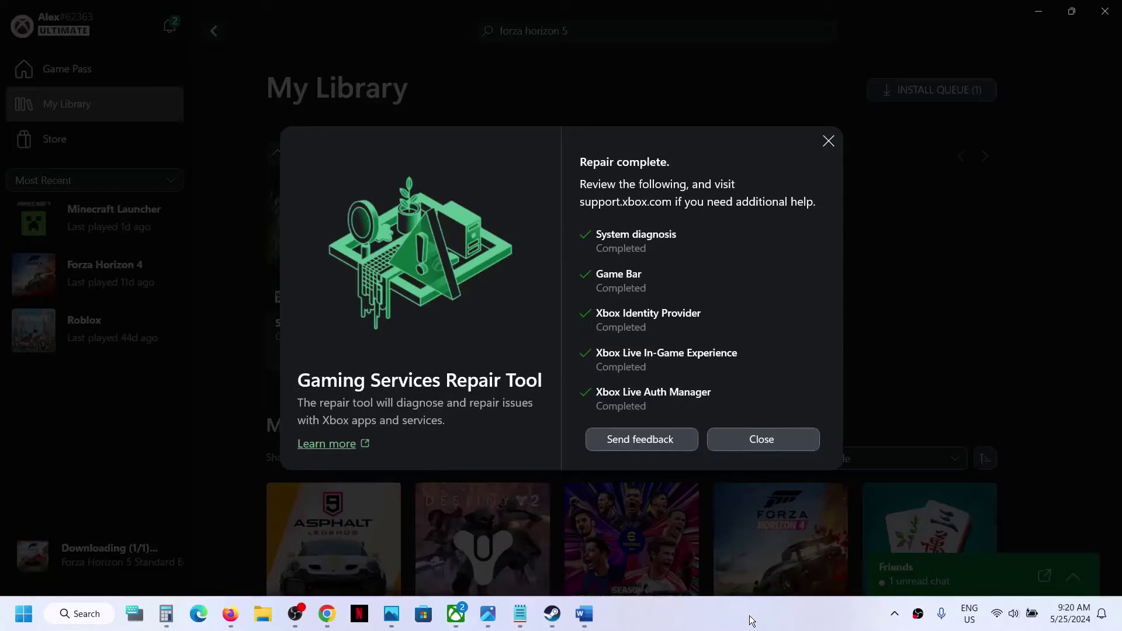
click(748, 445)
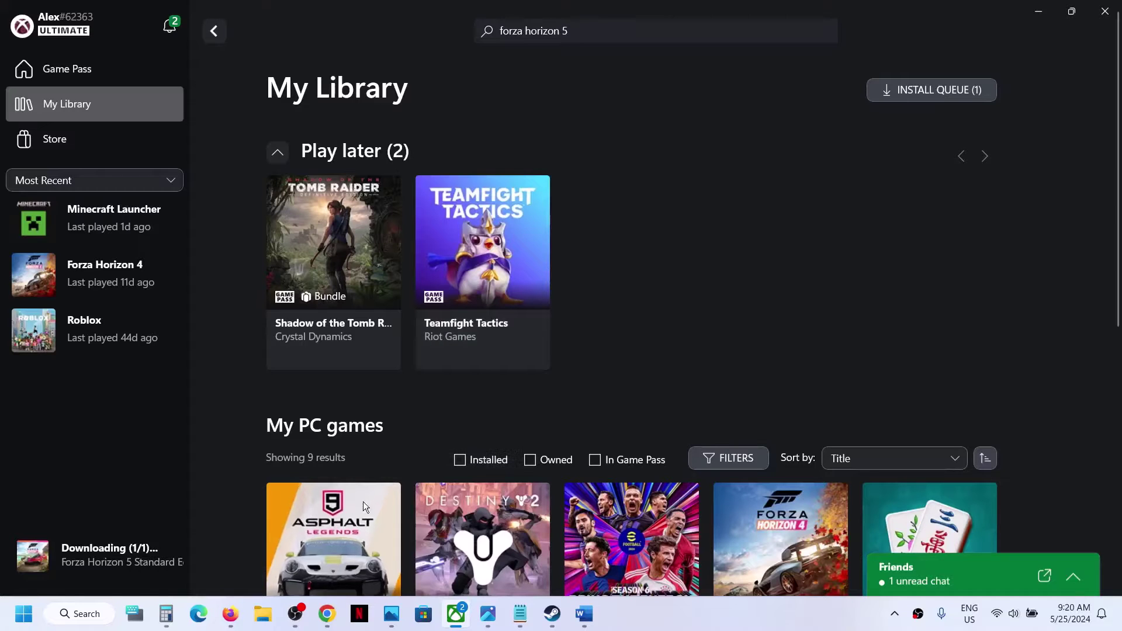
Step: Download the Gaming Services Repair Tool for PC from the article's Downloadable version section and run it
click(328, 613)
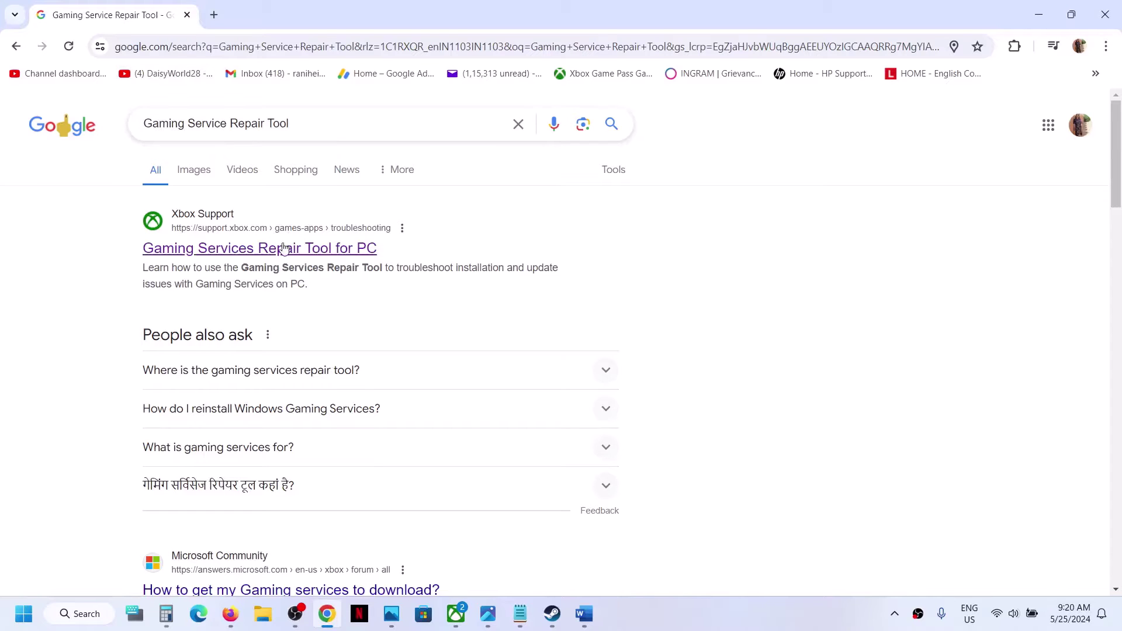
click(263, 252)
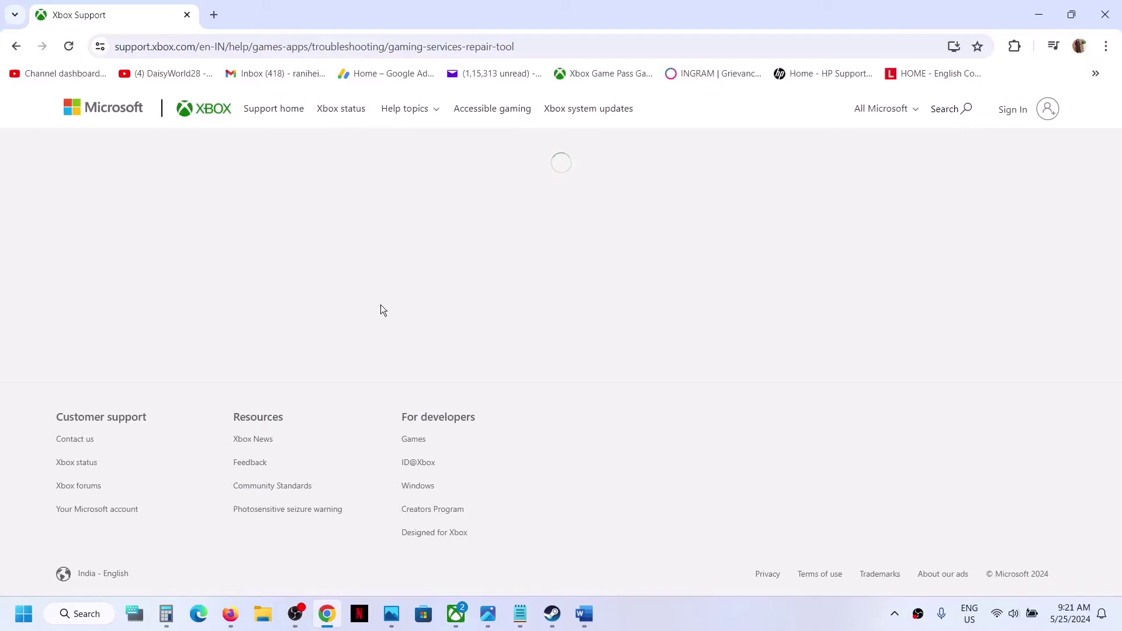
scroll(380, 306, down, 3)
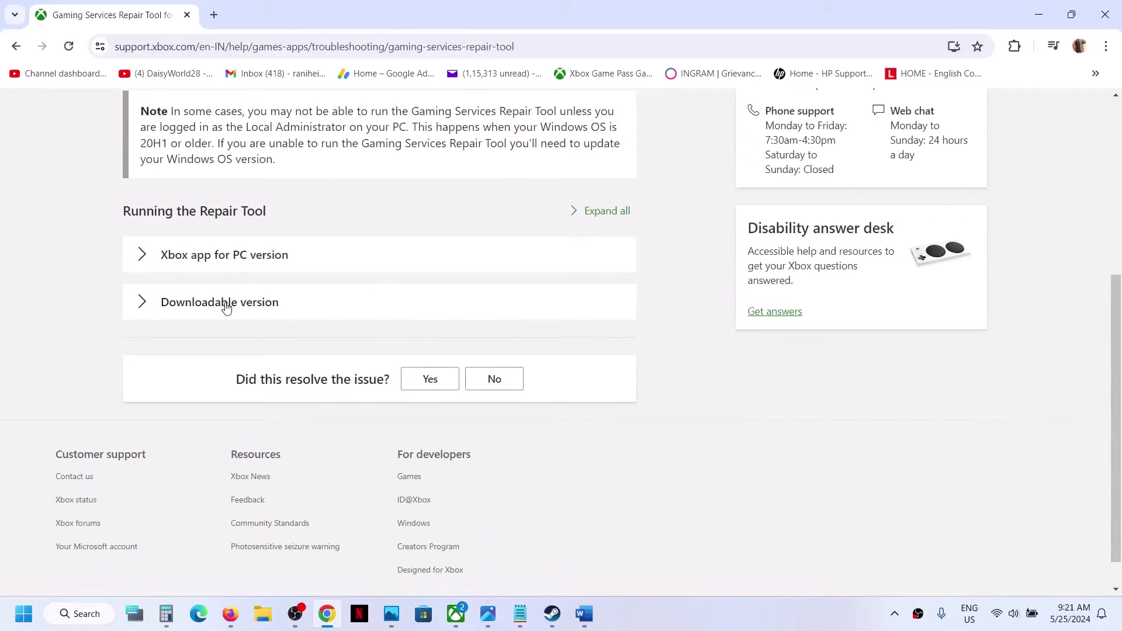
click(225, 303)
scroll(316, 443, down, 4)
scroll(316, 443, down, 4)
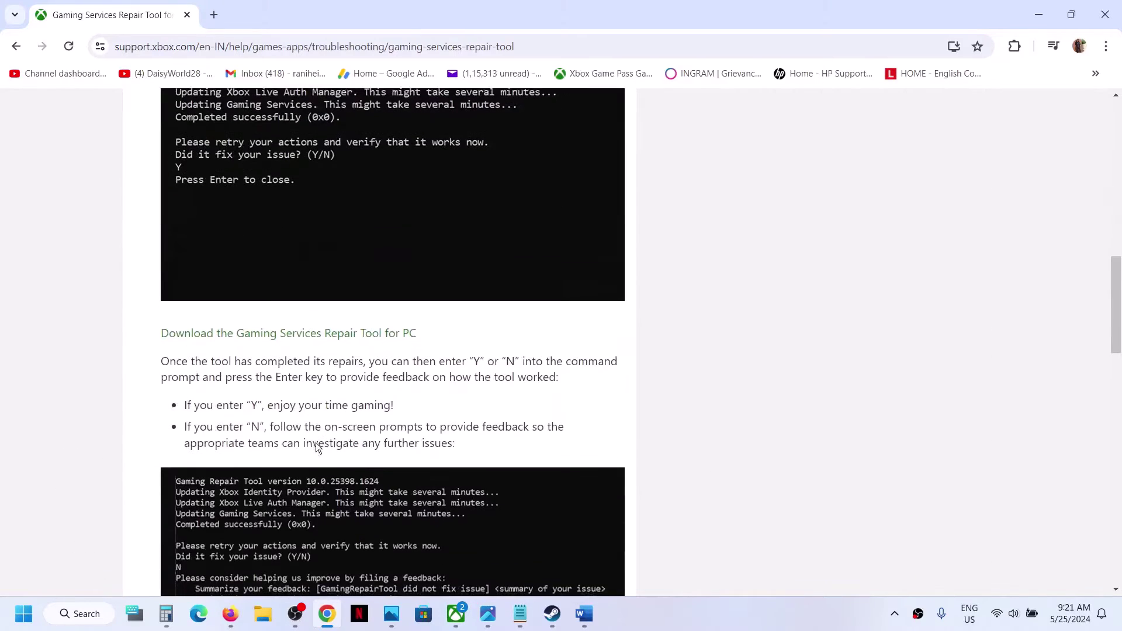
click(250, 338)
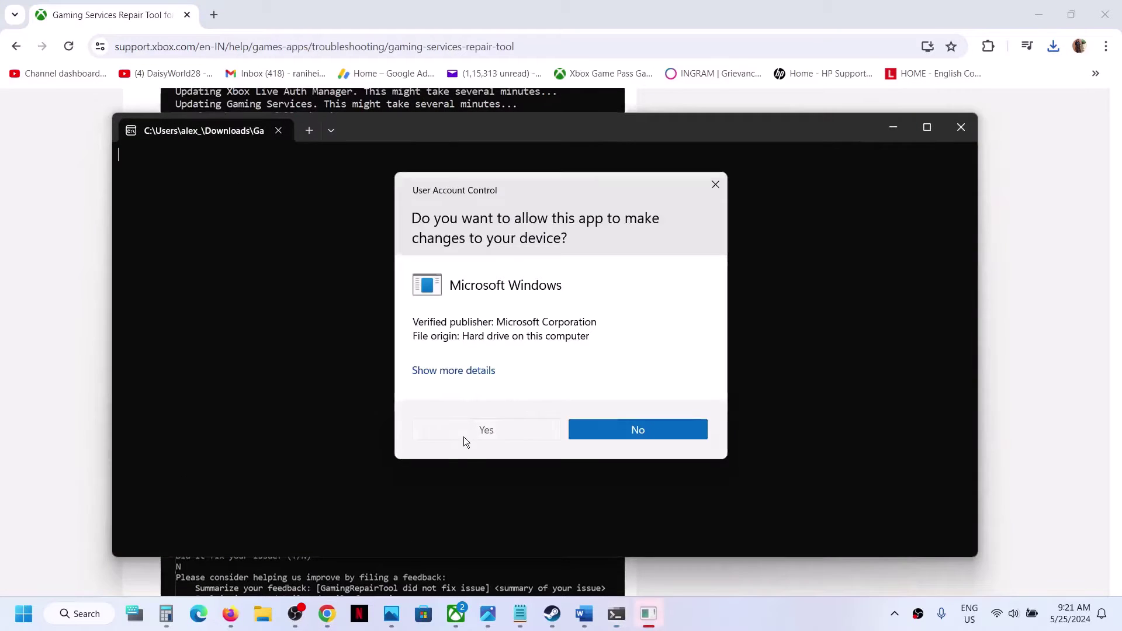
click(464, 437)
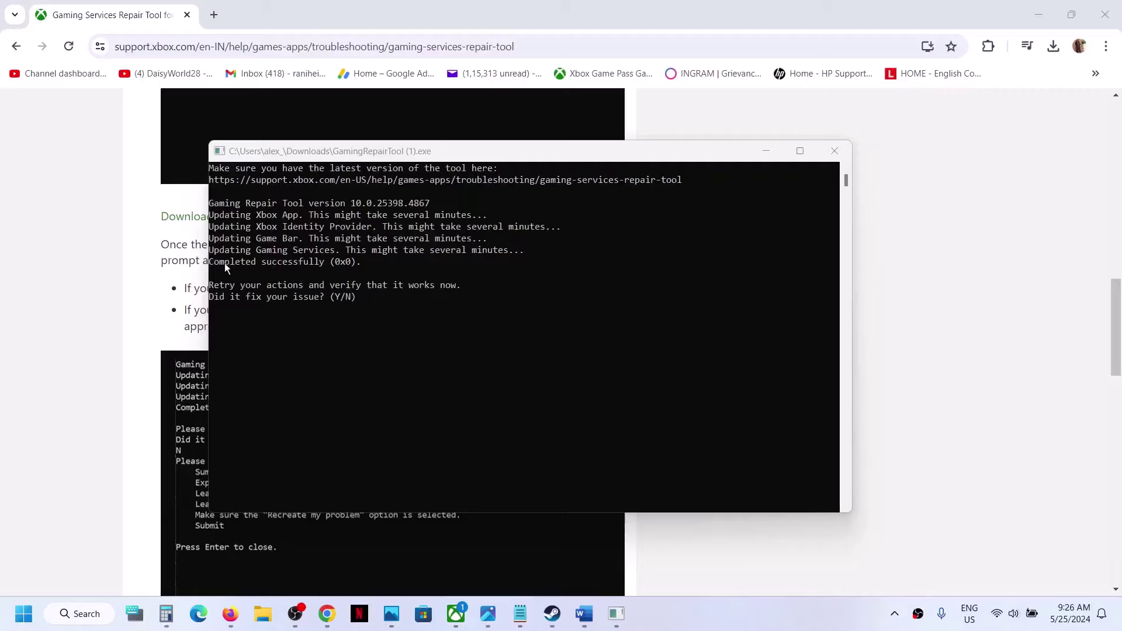
Step: Confirm the repair tool console reports 'completed successfully (0x0)', then close the console
click(221, 264)
drag(369, 264, 251, 266)
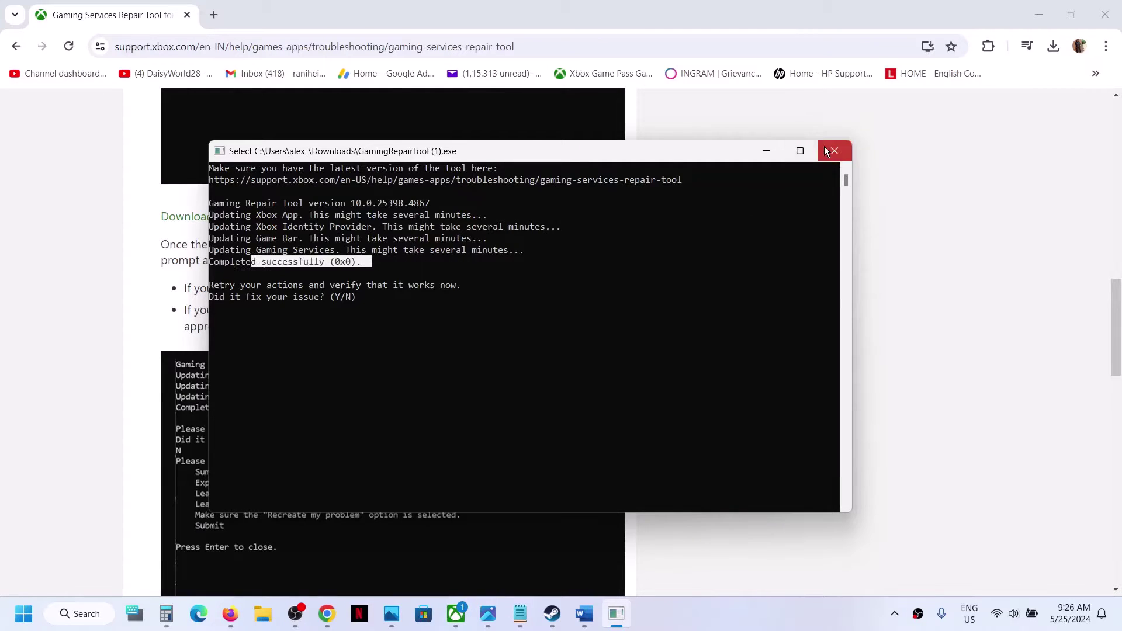
click(826, 149)
Step: Return the Xbox app to My Library, then copy the Get-AppXPackage *WindowsStore* re-register command from the Word notes
click(455, 614)
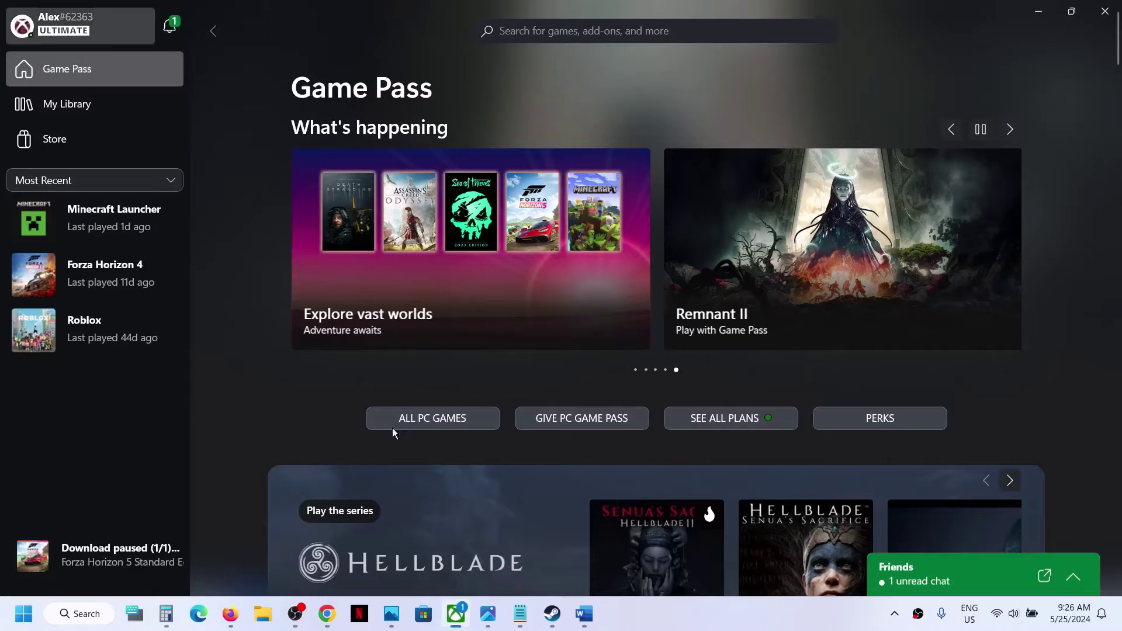
click(107, 121)
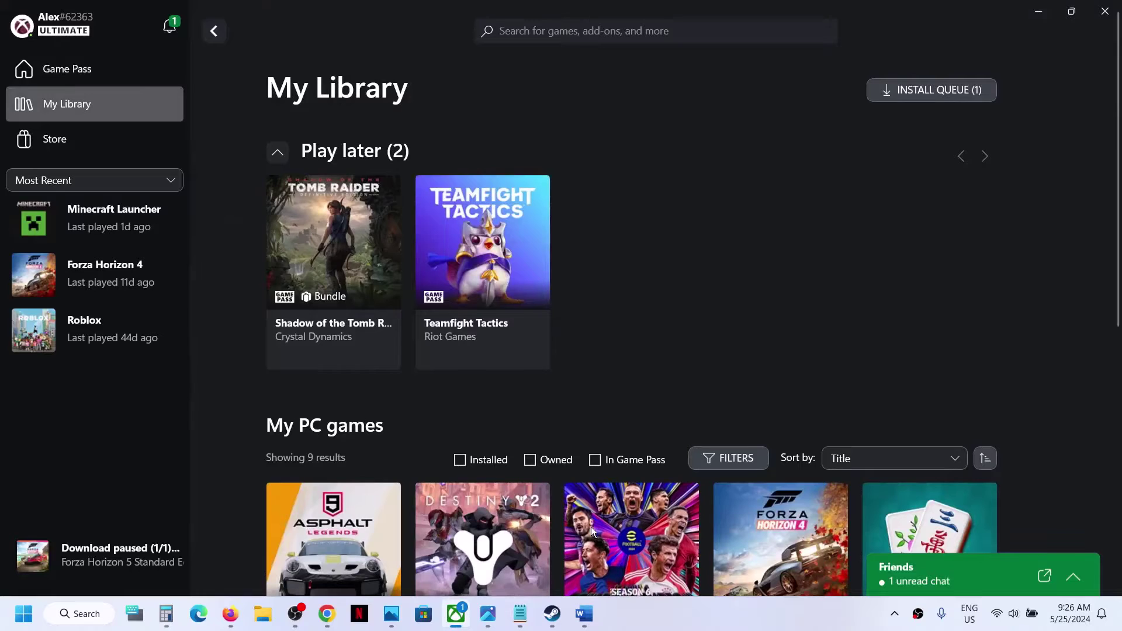
click(584, 613)
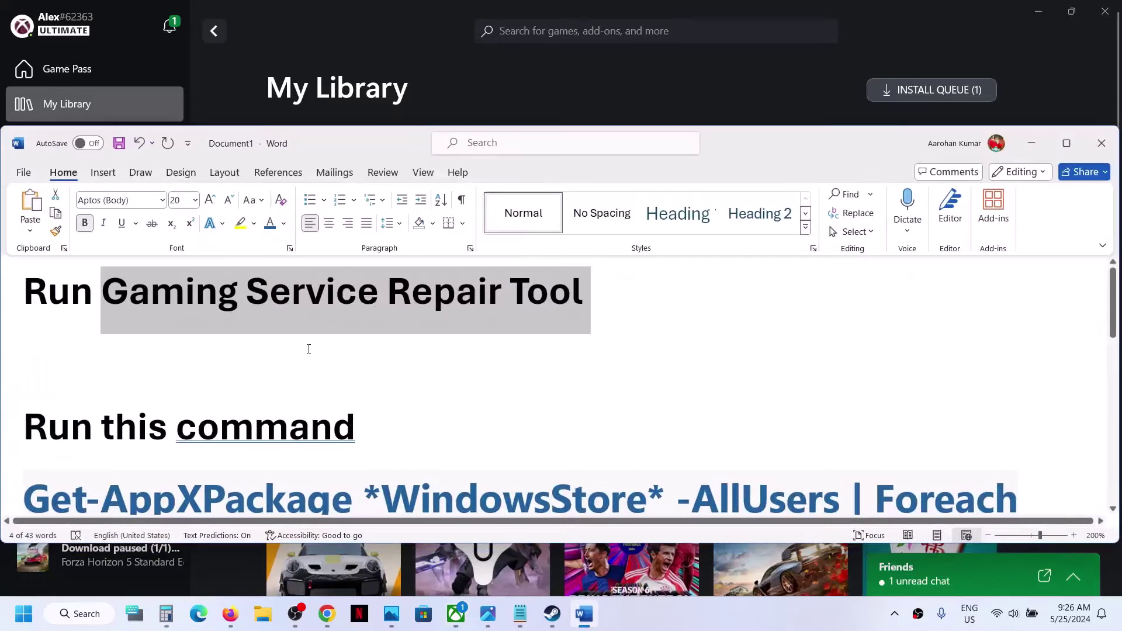
scroll(308, 345, down, 3)
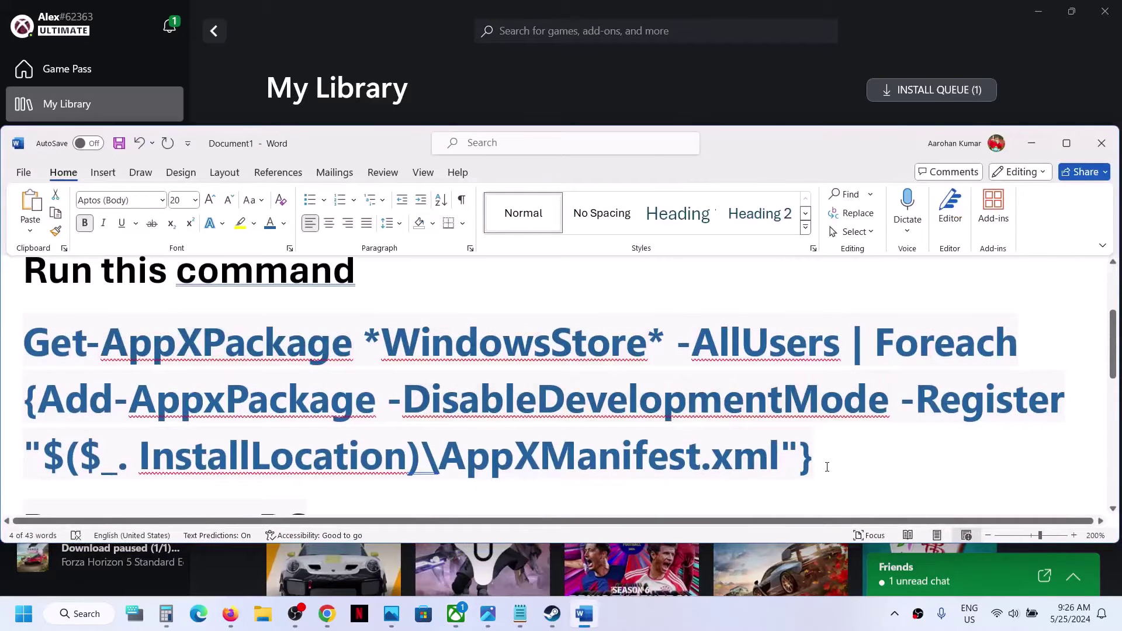
drag(830, 468, 75, 360)
right_click(83, 366)
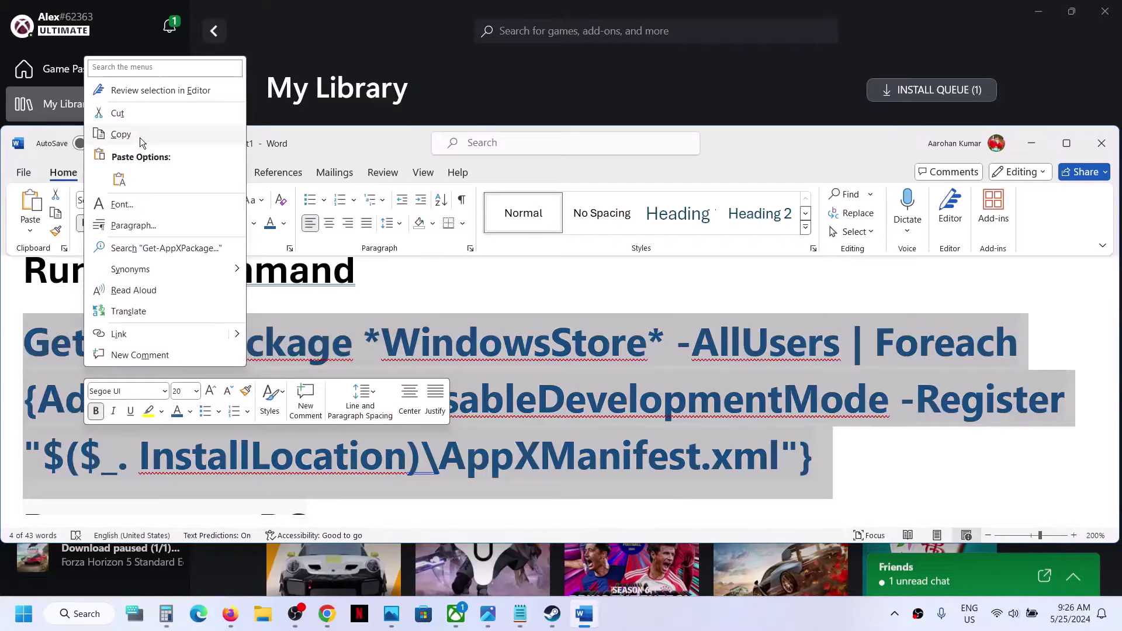
click(140, 143)
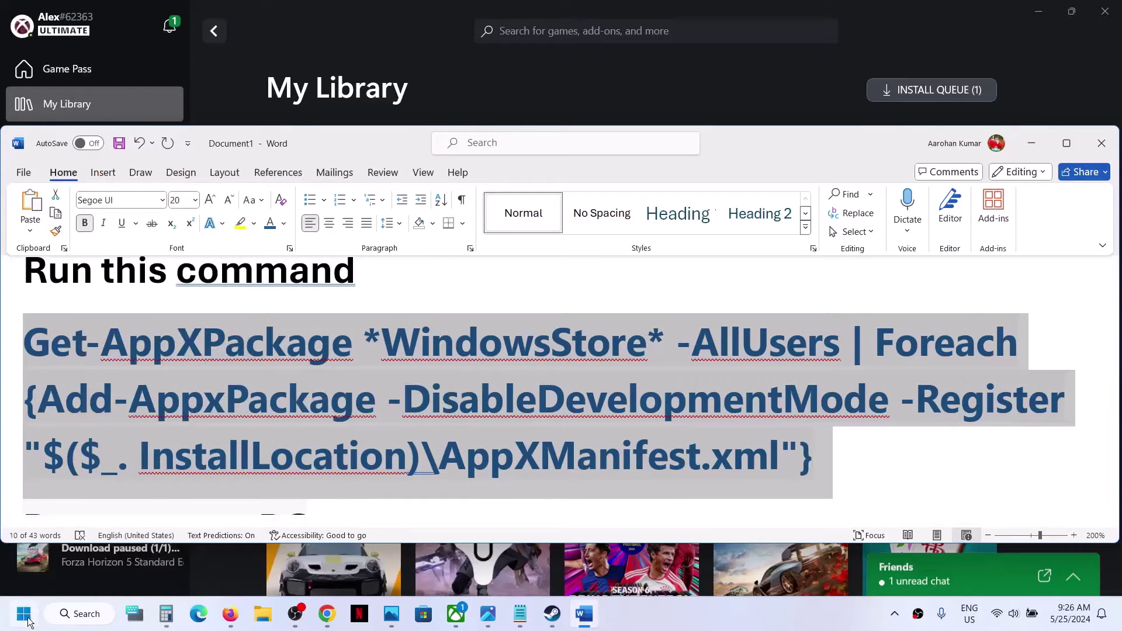
Step: Launch Windows PowerShell as administrator and paste in the Get-AppXPackage *WindowsStore* -AllUsers command to run it
click(28, 622)
text(powershell)
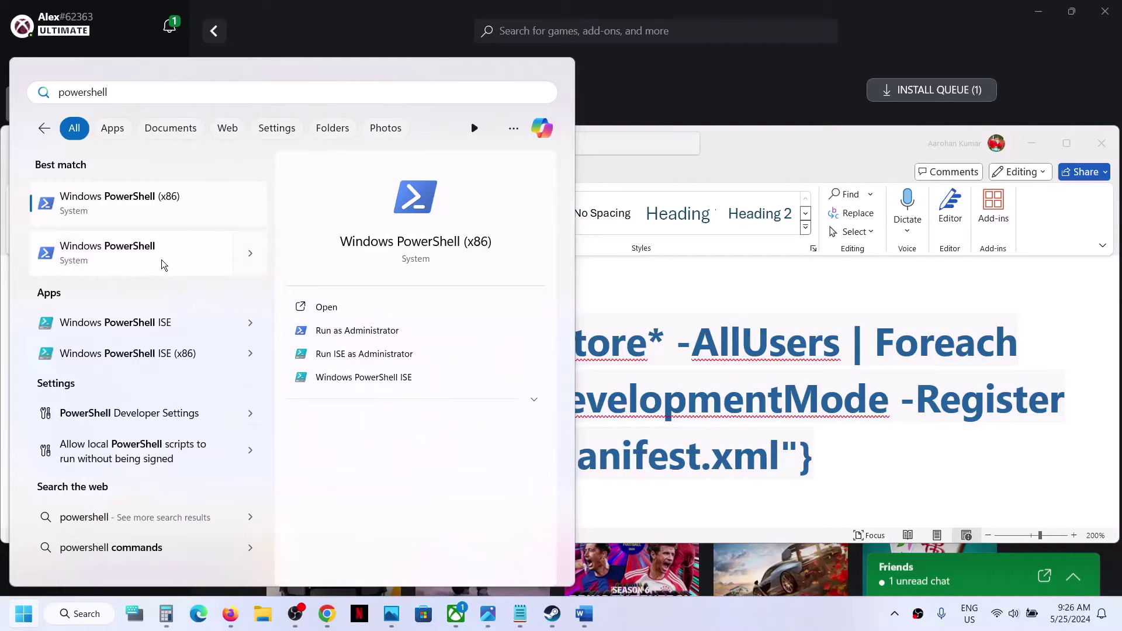
right_click(165, 265)
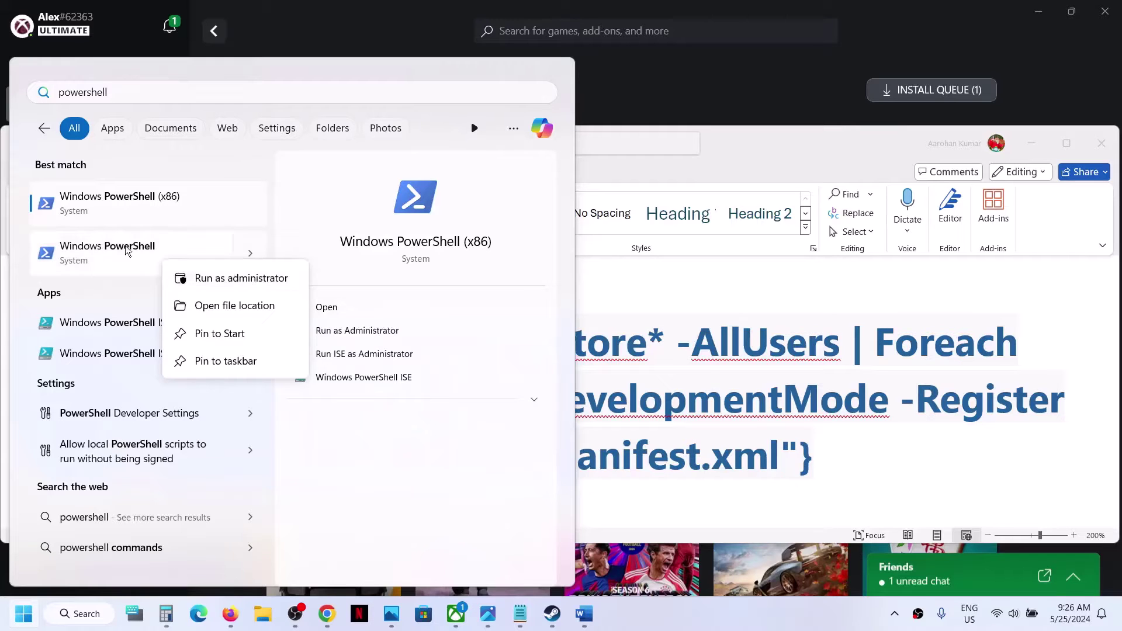
click(232, 283)
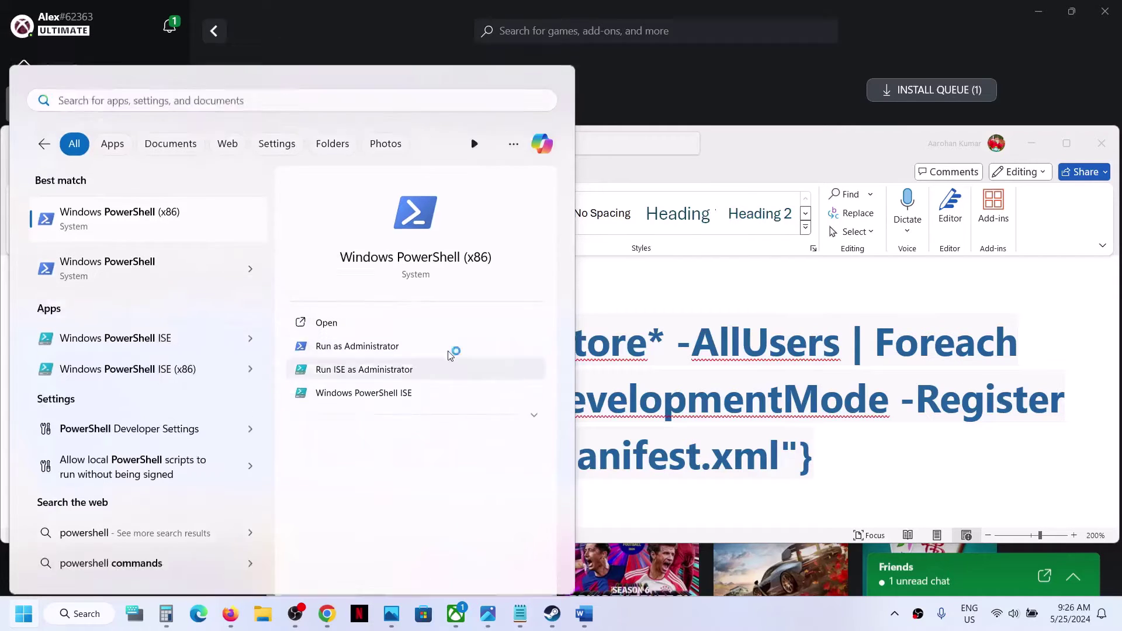
click(486, 423)
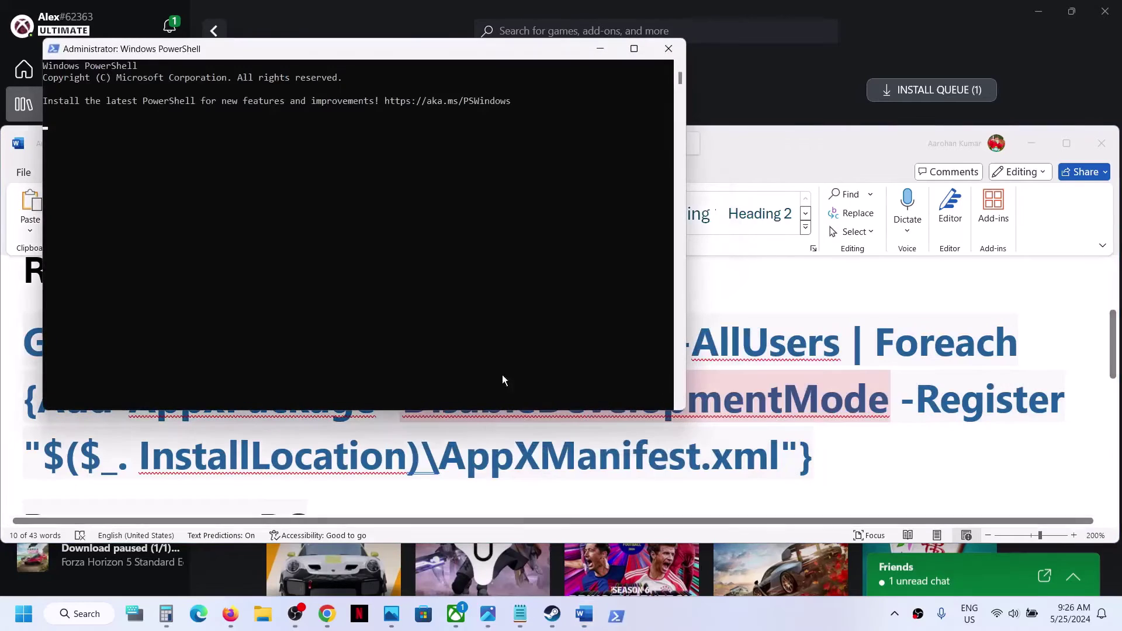
right_click(430, 255)
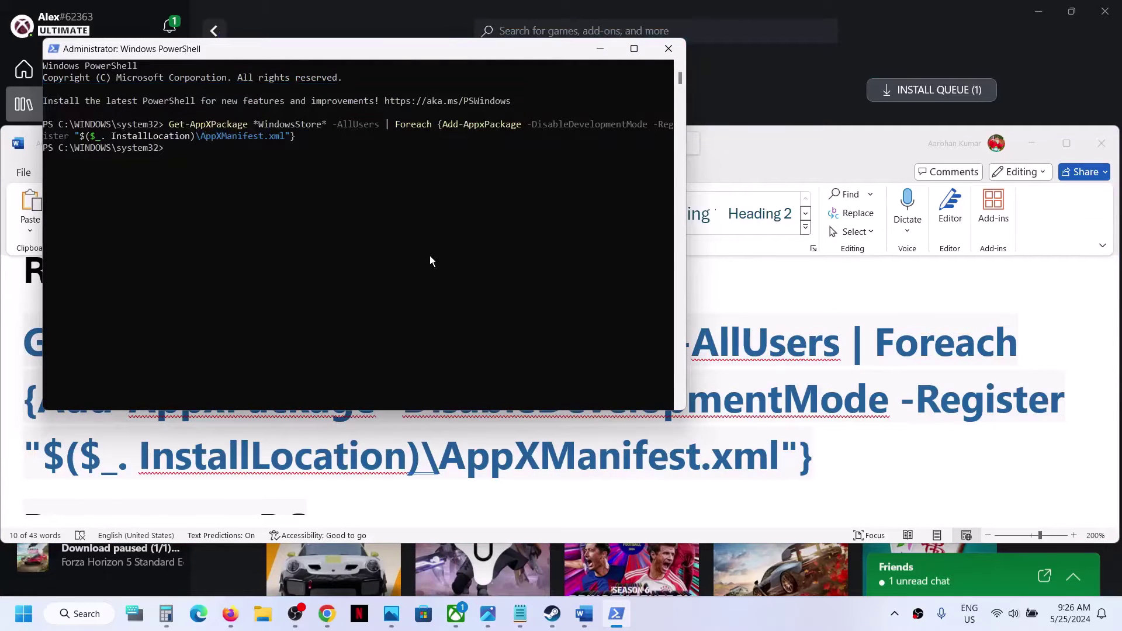
Step: Close PowerShell and check the Start menu power options without restarting
click(678, 49)
click(11, 614)
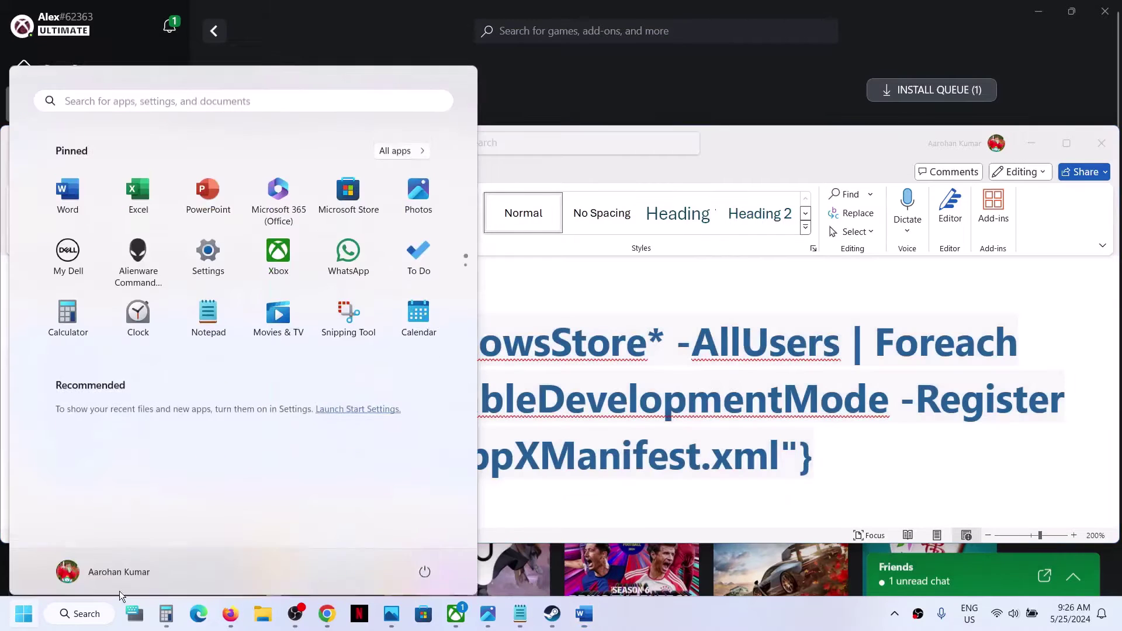
click(428, 564)
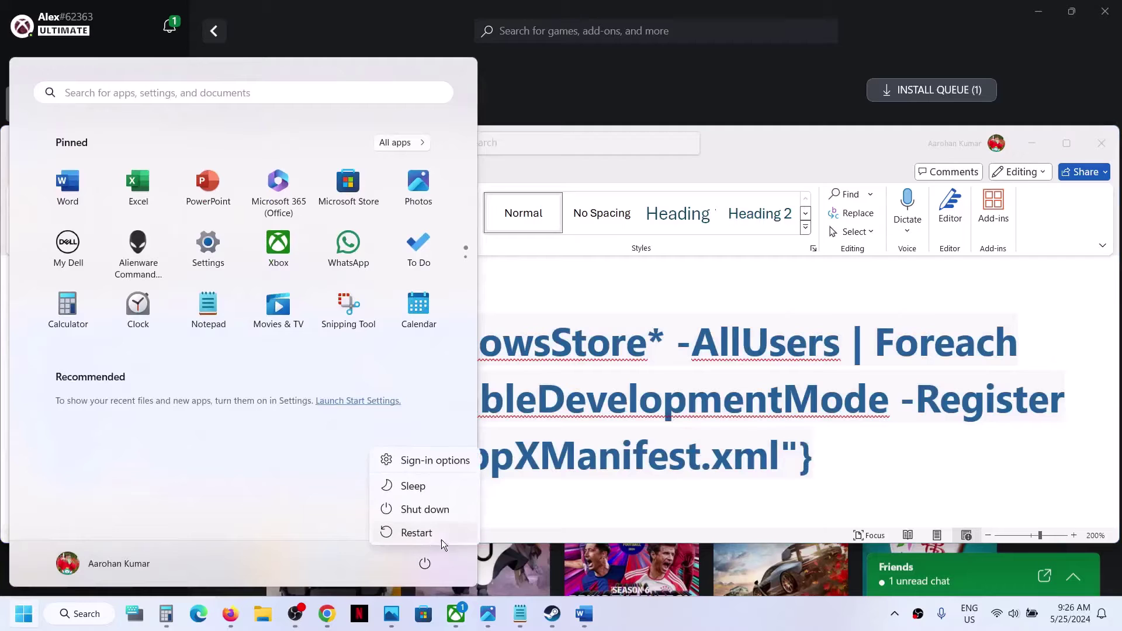
key(Escape)
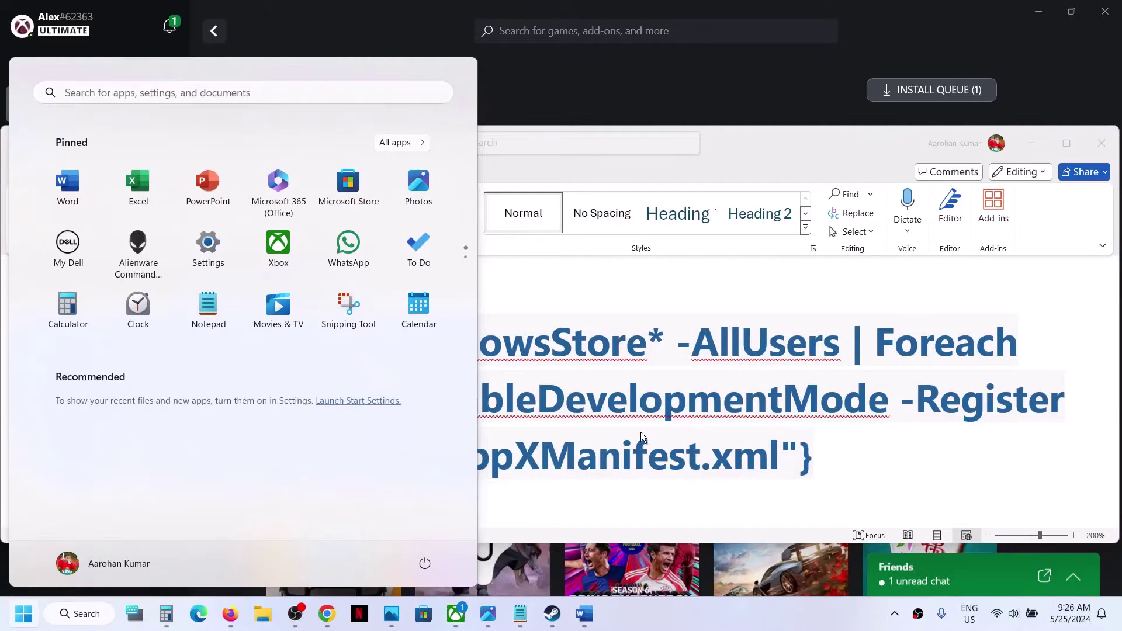
click(646, 85)
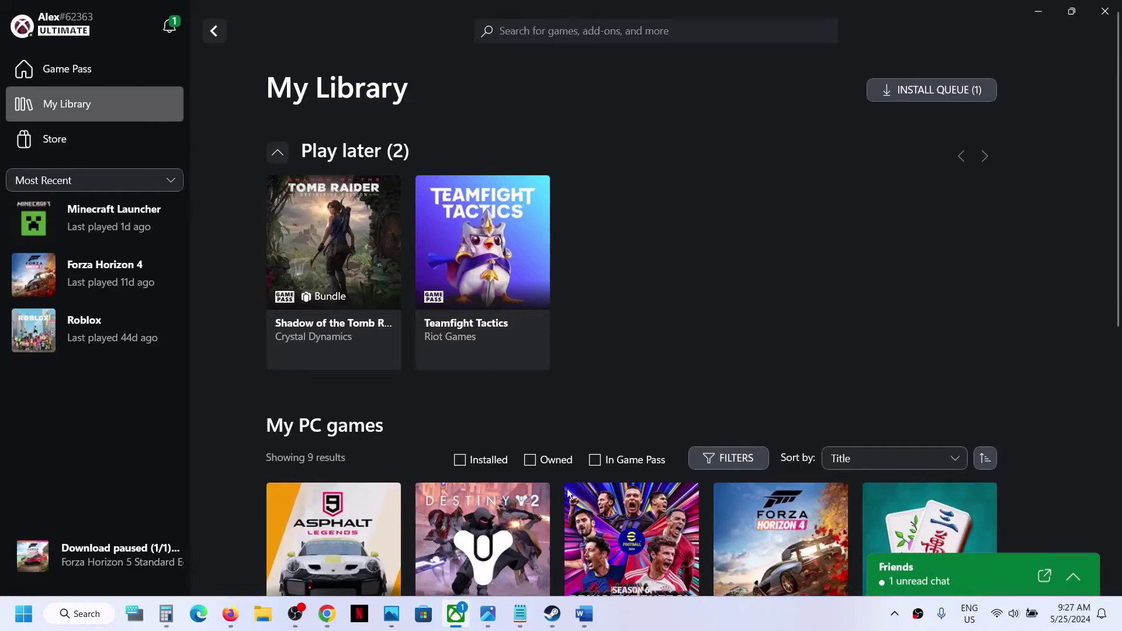
Step: Scroll the Word notes to the 'Login with same account on Microsoft Store and Xbox App' heading
click(579, 608)
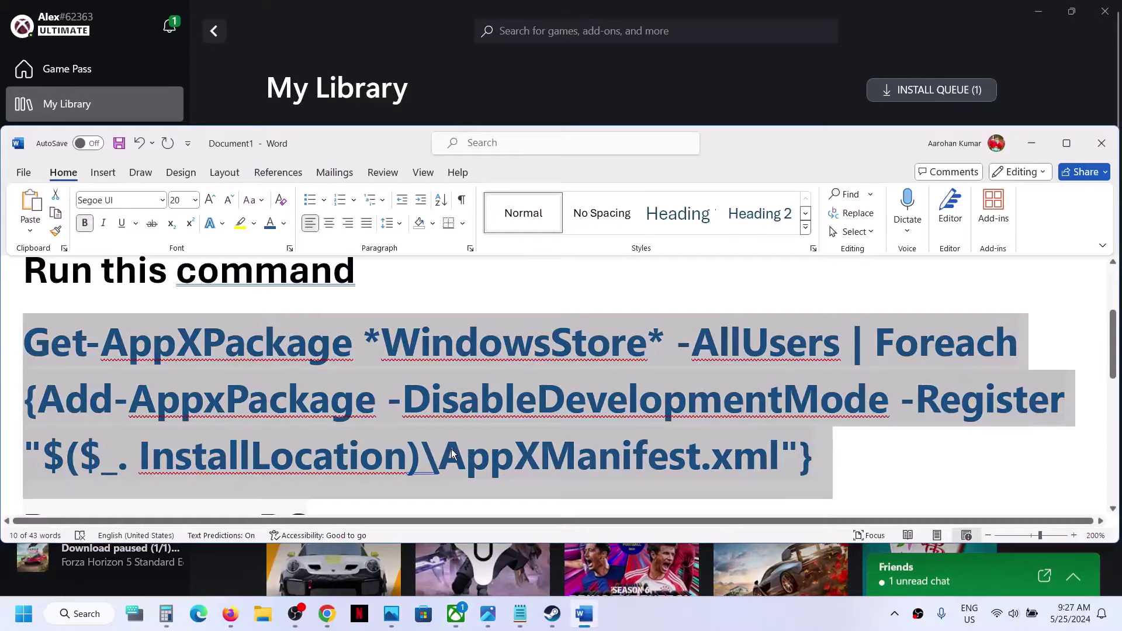
scroll(452, 453, down, 5)
scroll(453, 449, down, 3)
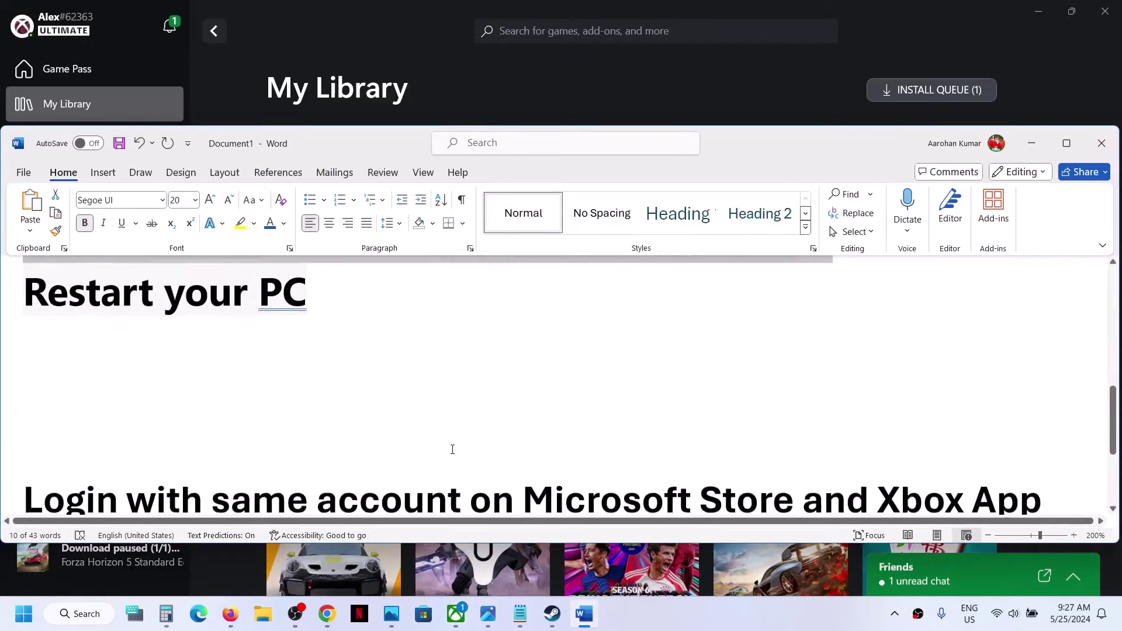
drag(134, 392, 920, 412)
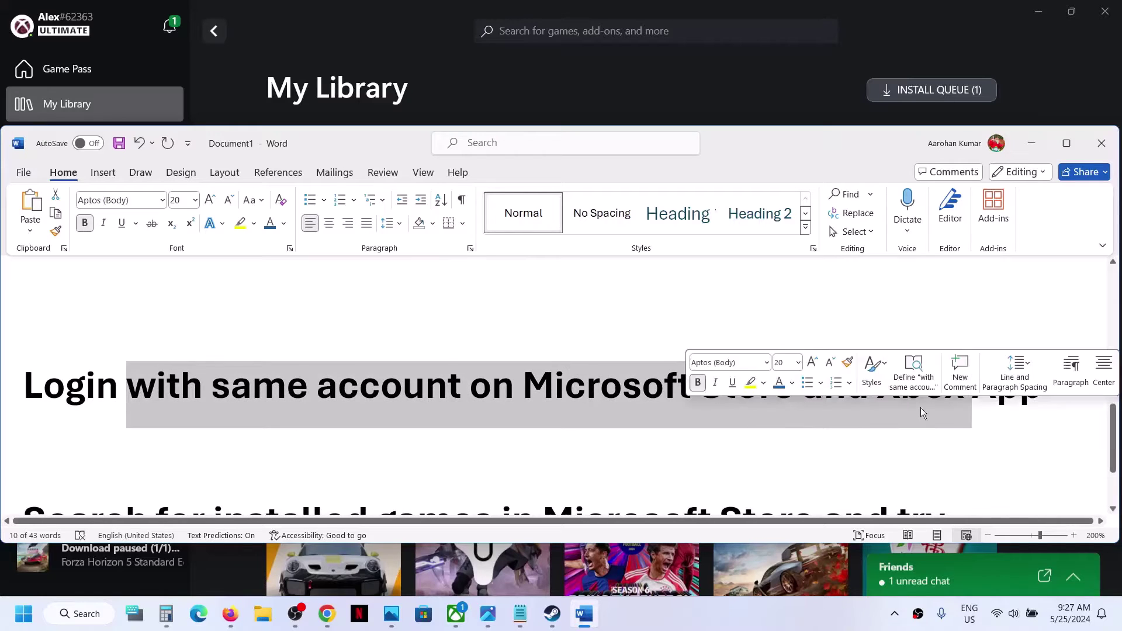
Step: Sign out of Microsoft Store and sign back in with the second listed account, entering the account PIN
click(424, 619)
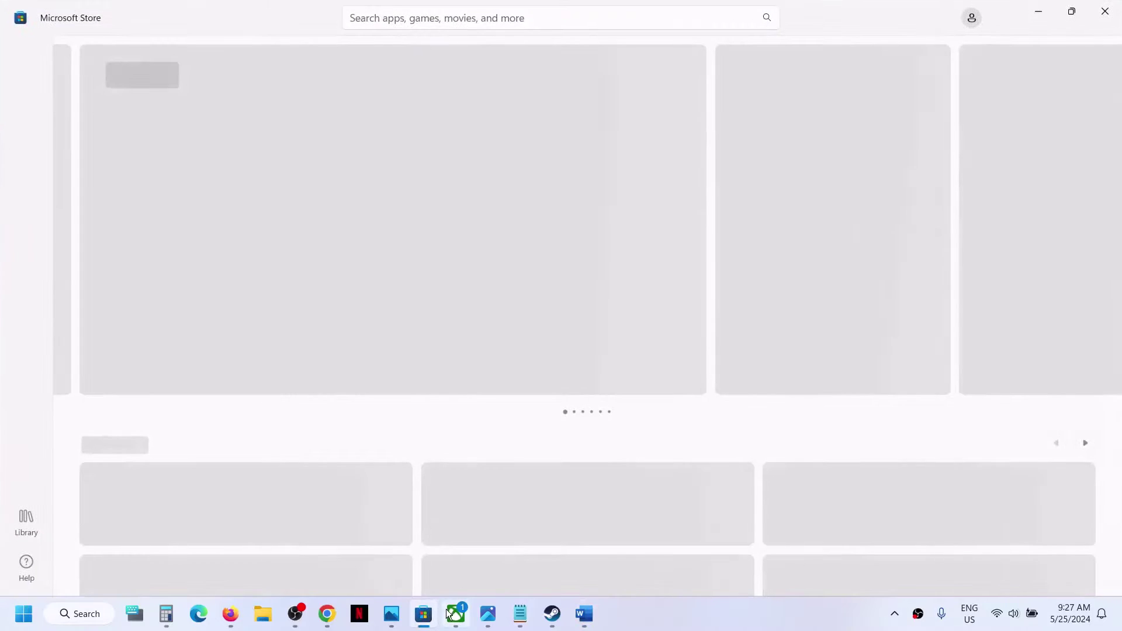
mouse_move(455, 618)
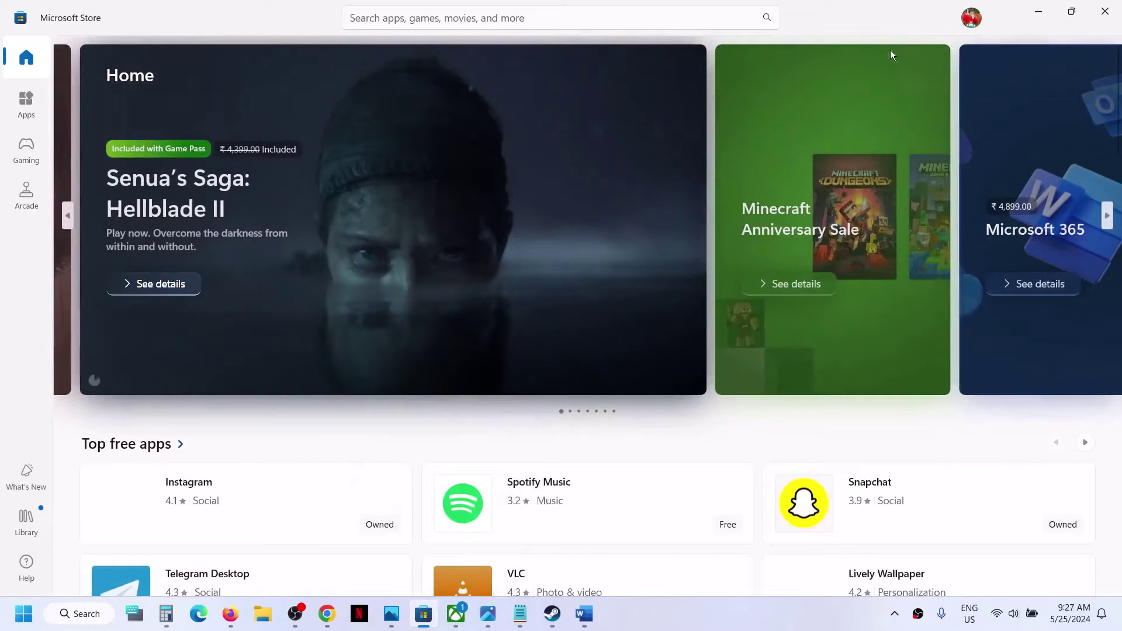
click(970, 18)
click(818, 83)
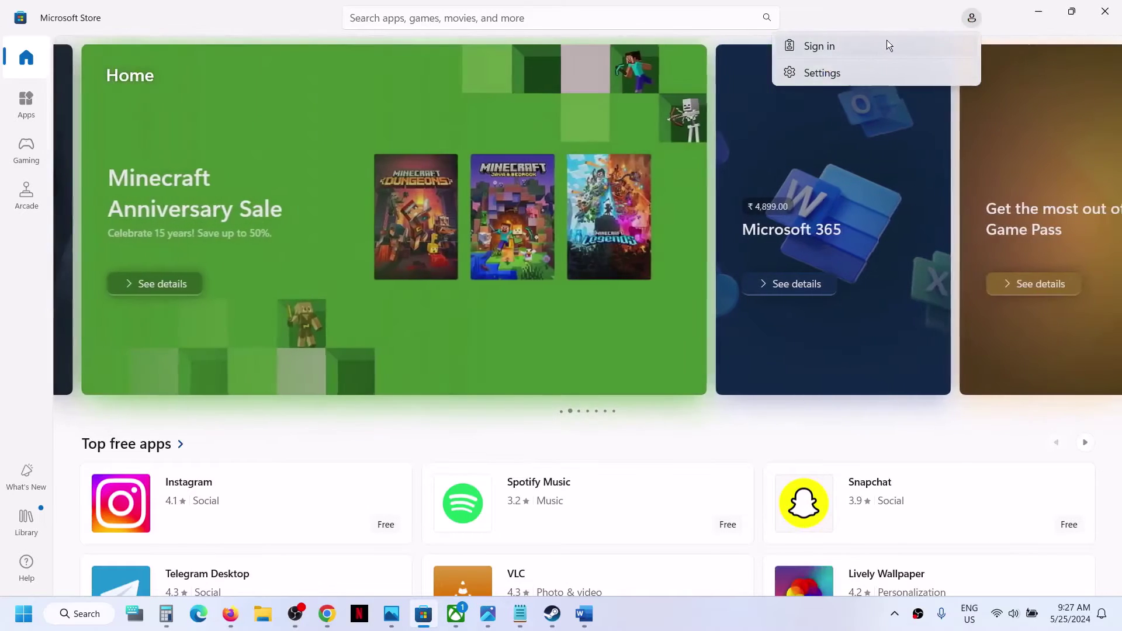
click(886, 42)
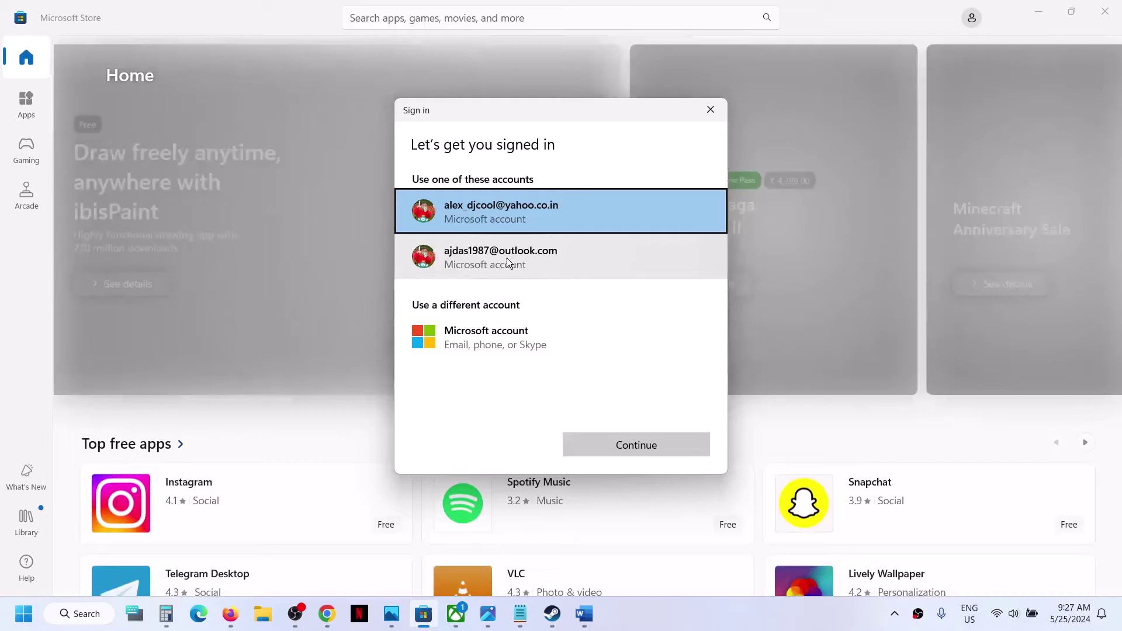
click(507, 258)
click(605, 442)
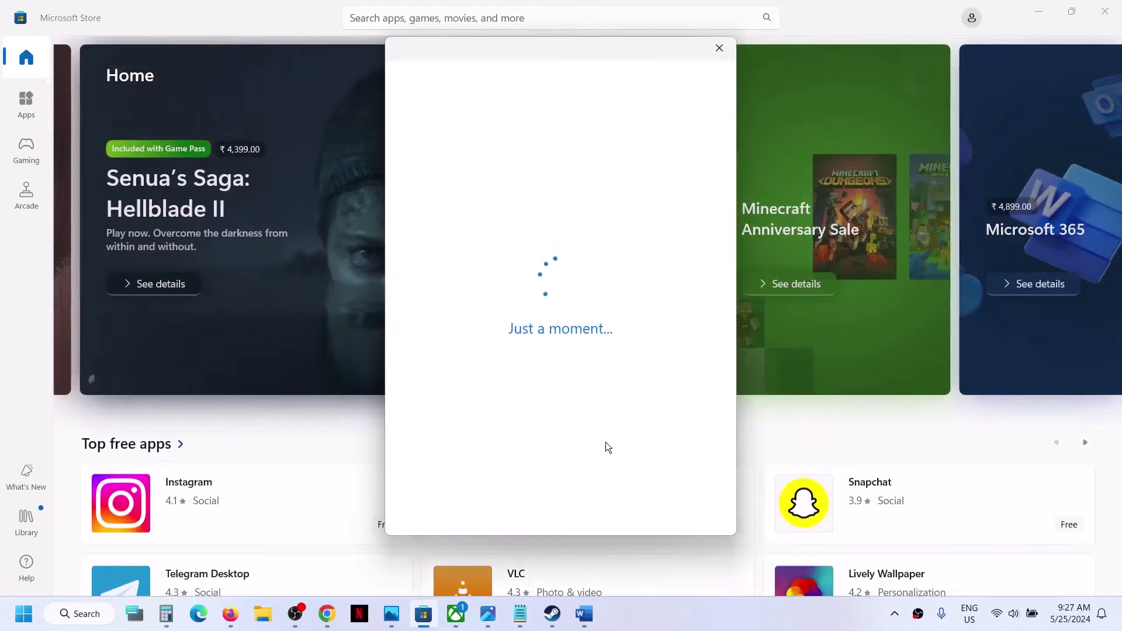
text(1234)
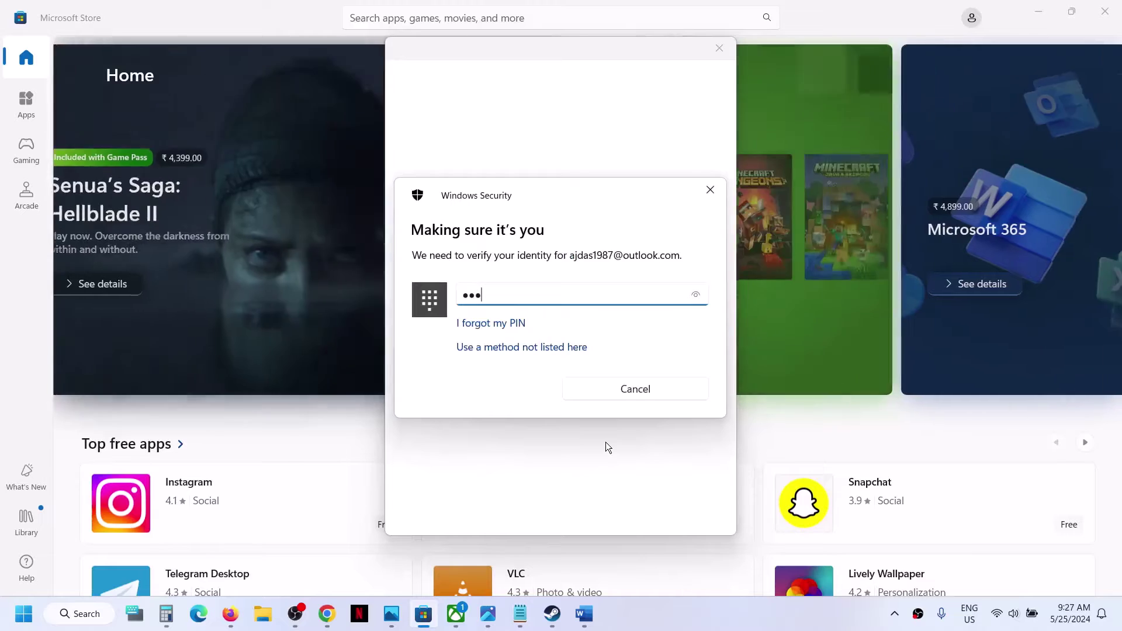
click(456, 614)
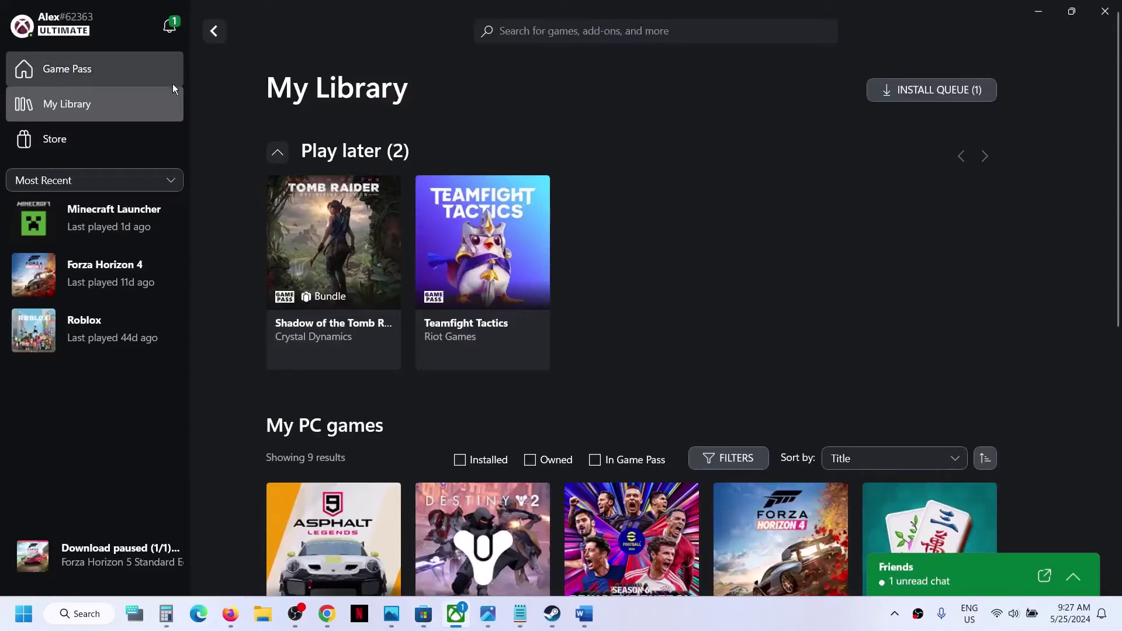
click(78, 34)
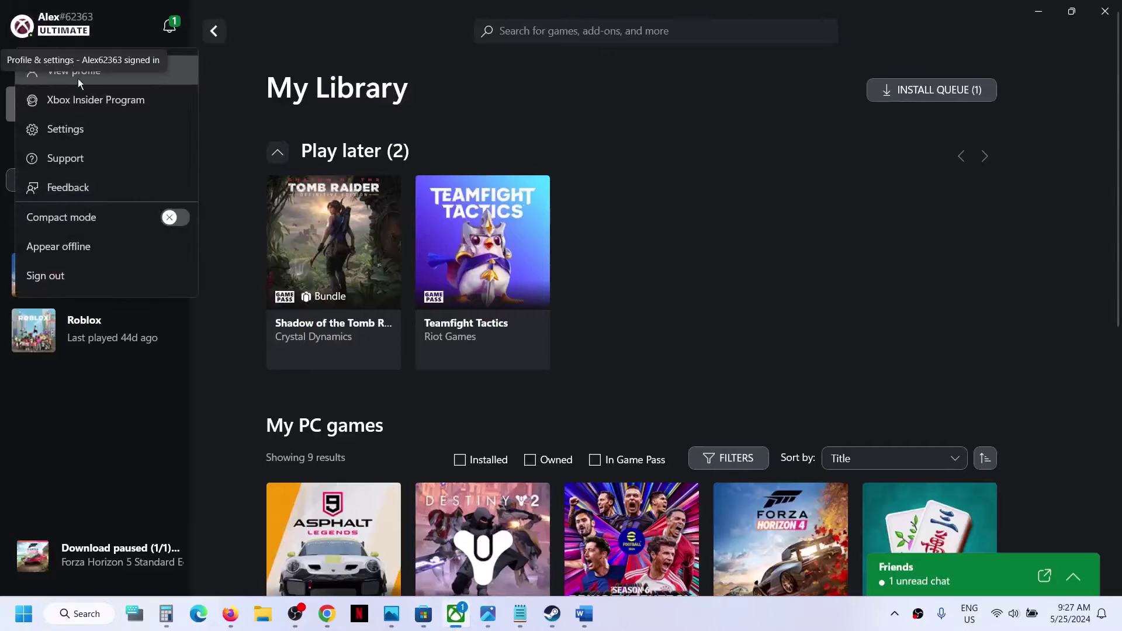
click(60, 271)
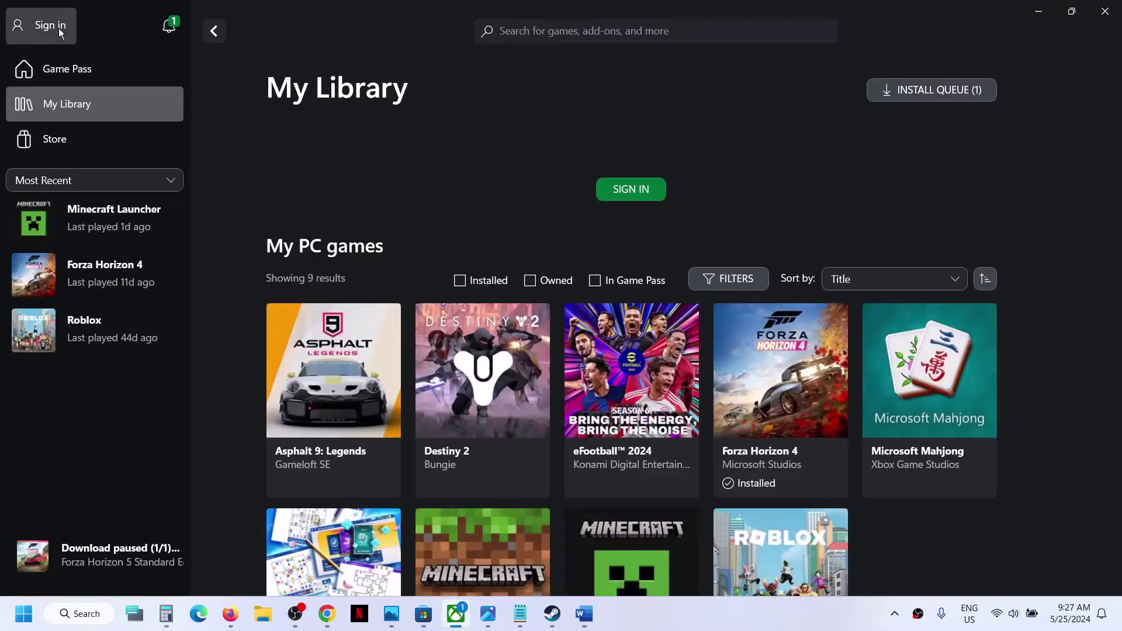
click(60, 31)
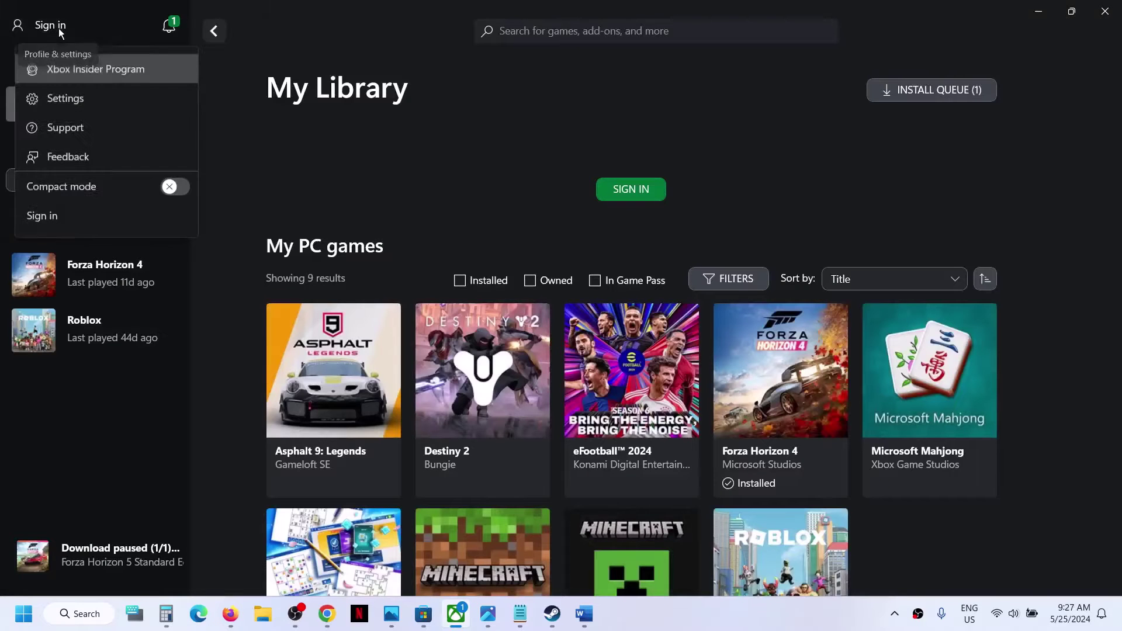
click(58, 220)
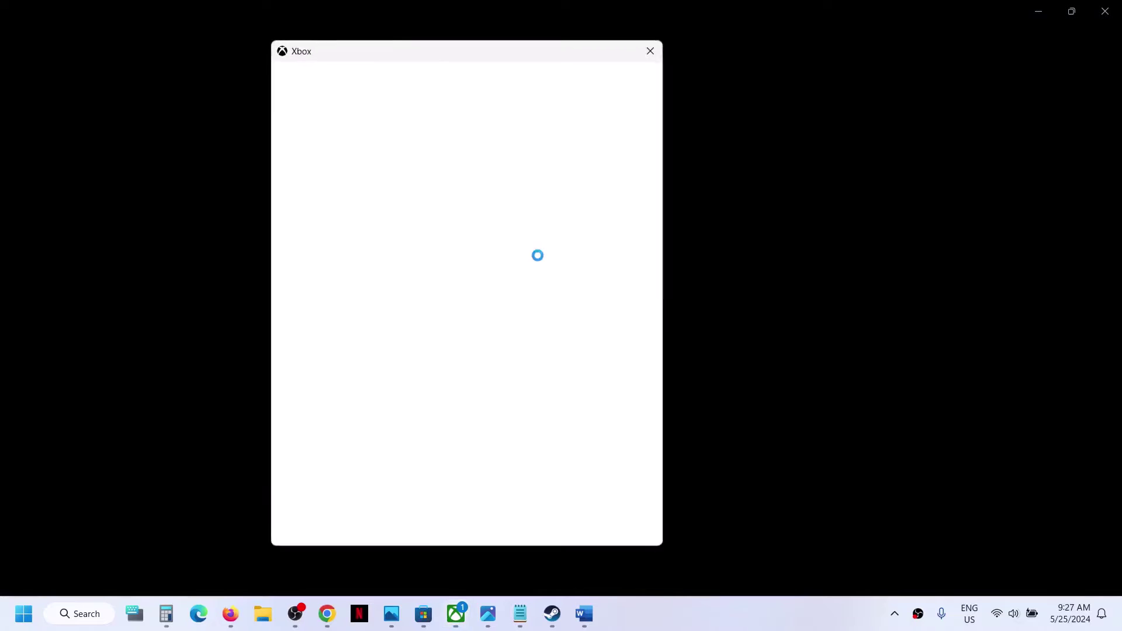
click(413, 260)
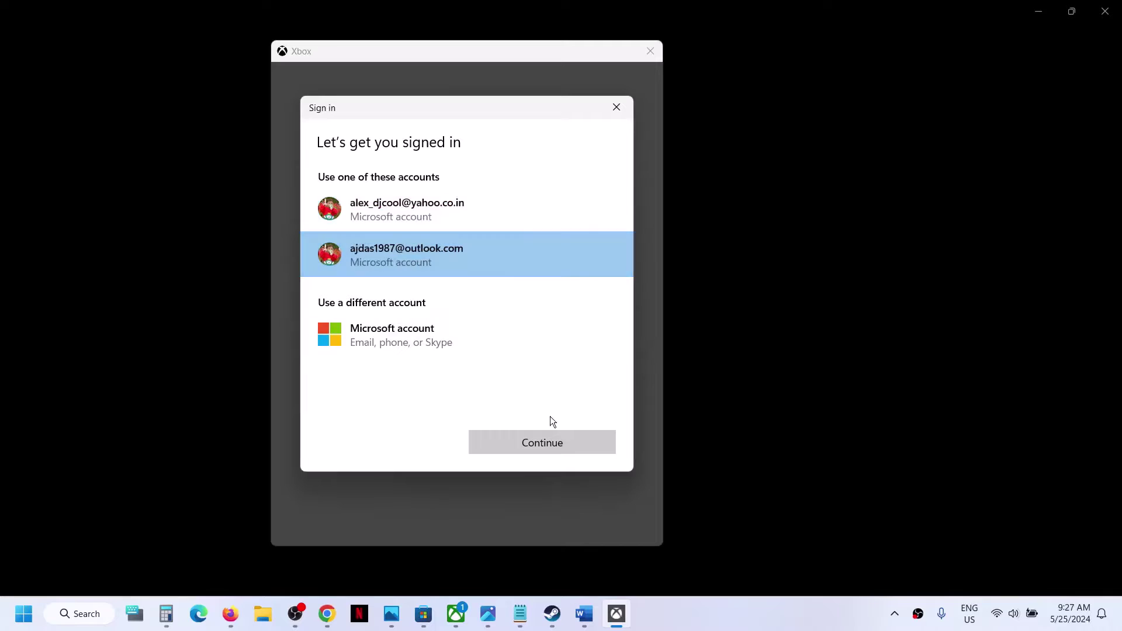
click(520, 444)
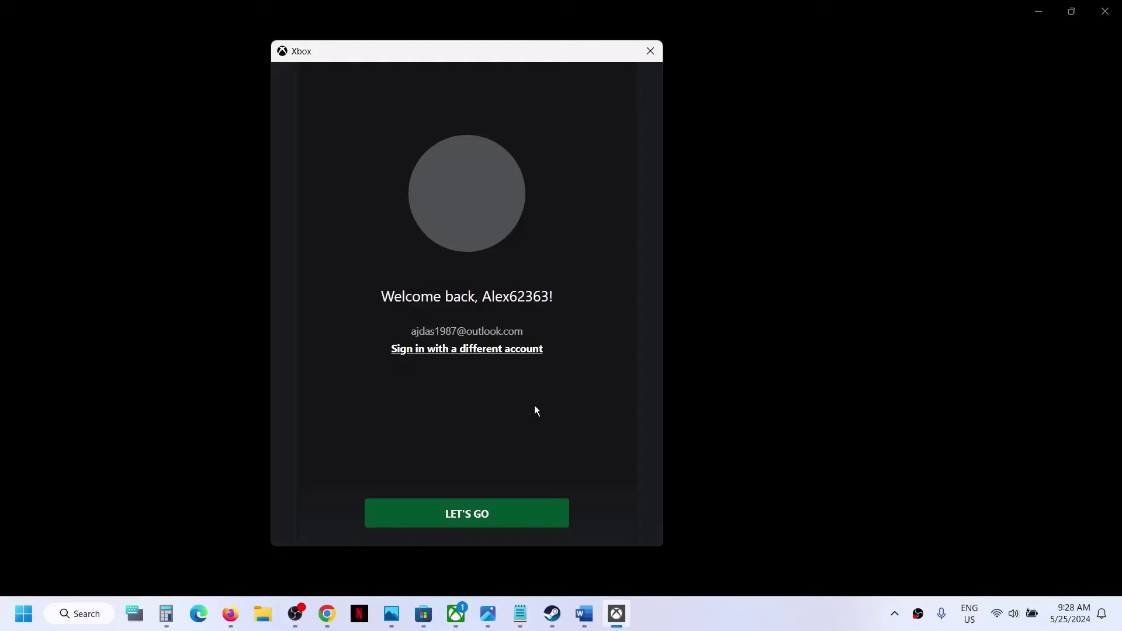
click(487, 518)
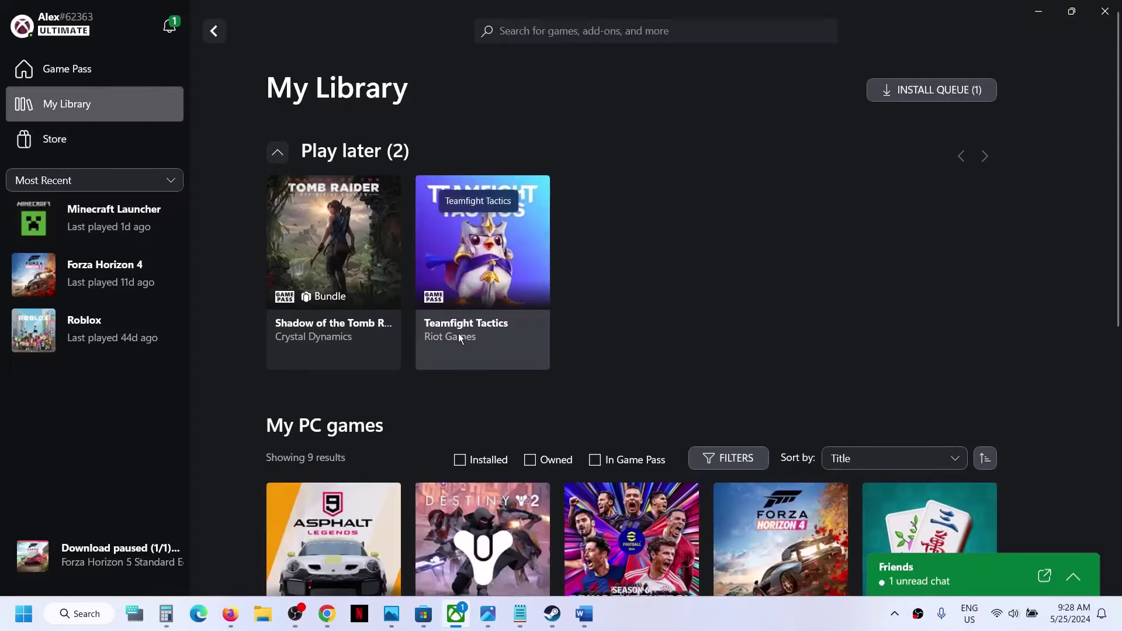
Step: Review the Word notes' 'Search for installed games' step, then bring Microsoft Store to the front
click(584, 615)
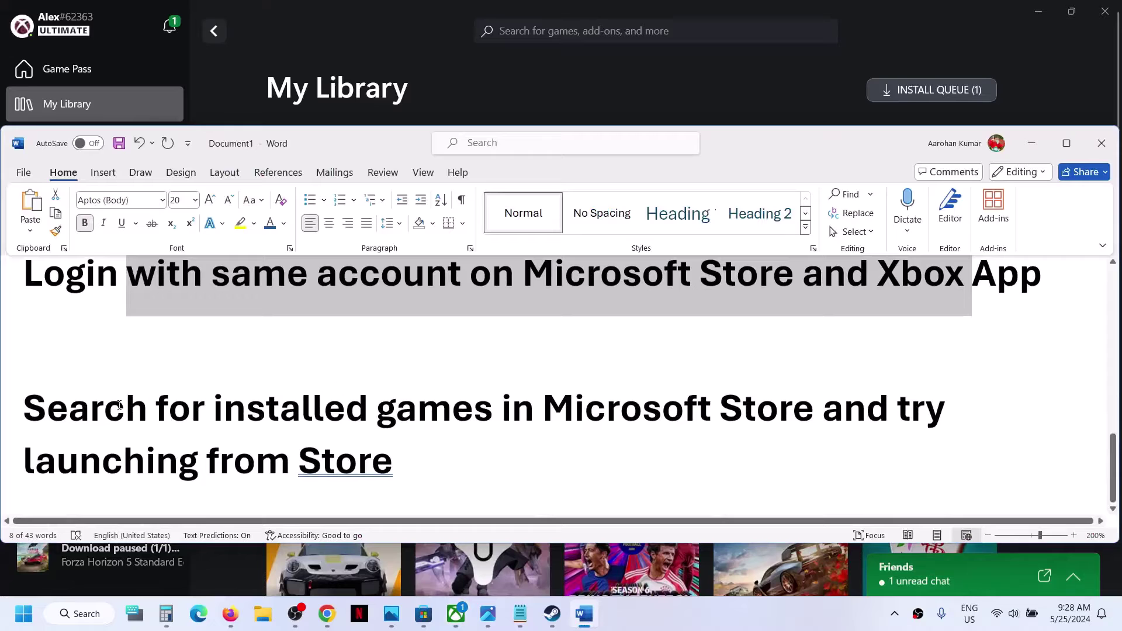
drag(24, 409, 433, 446)
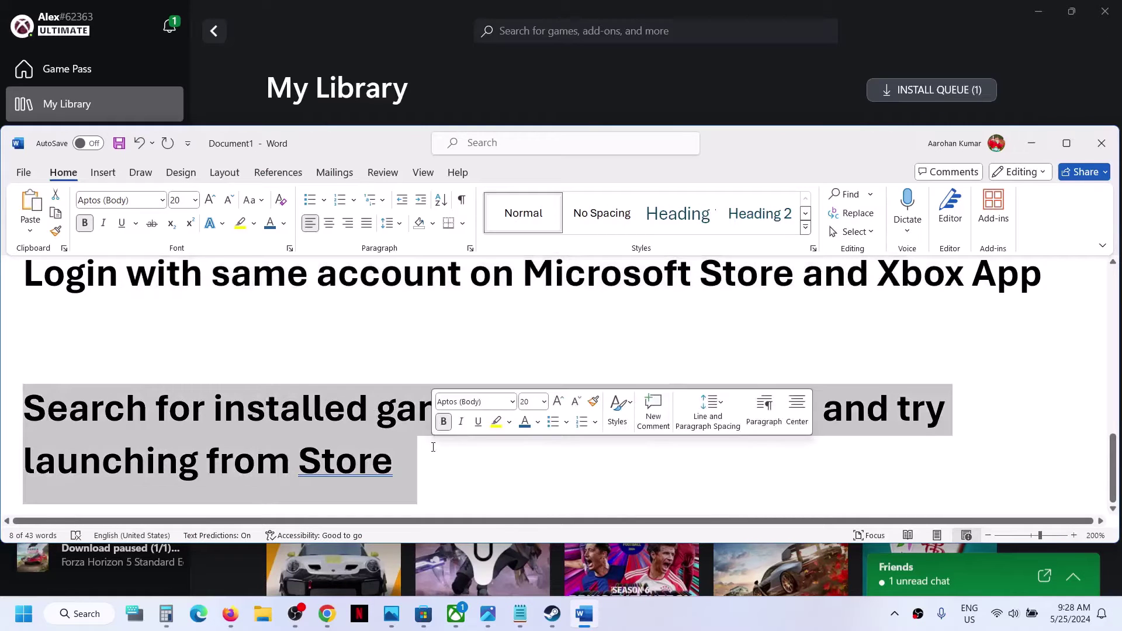
click(433, 446)
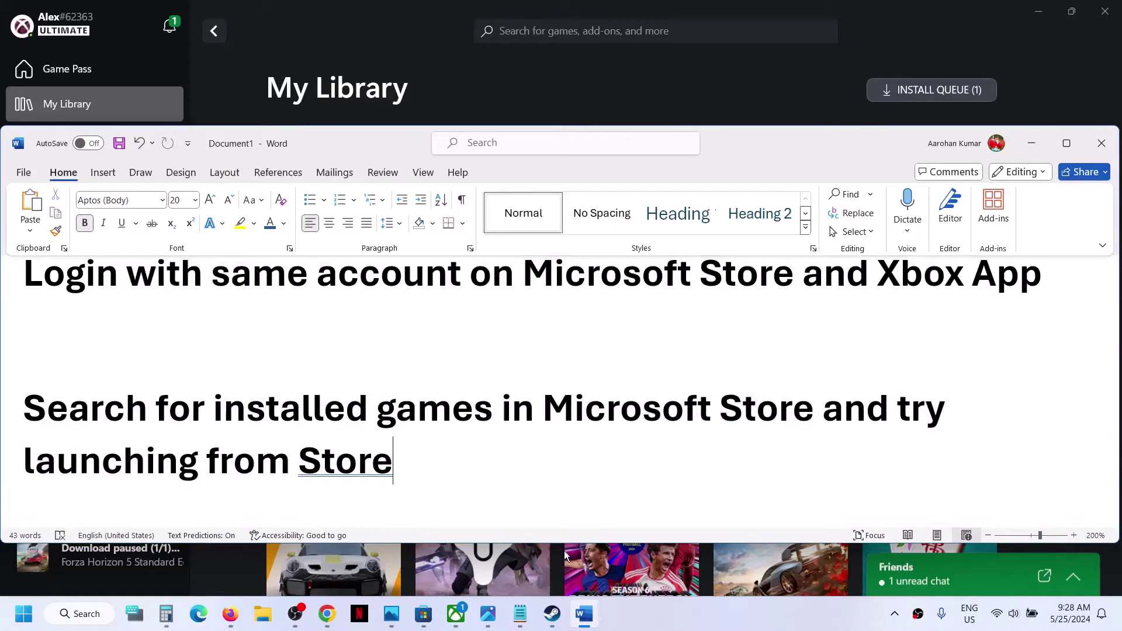
click(417, 615)
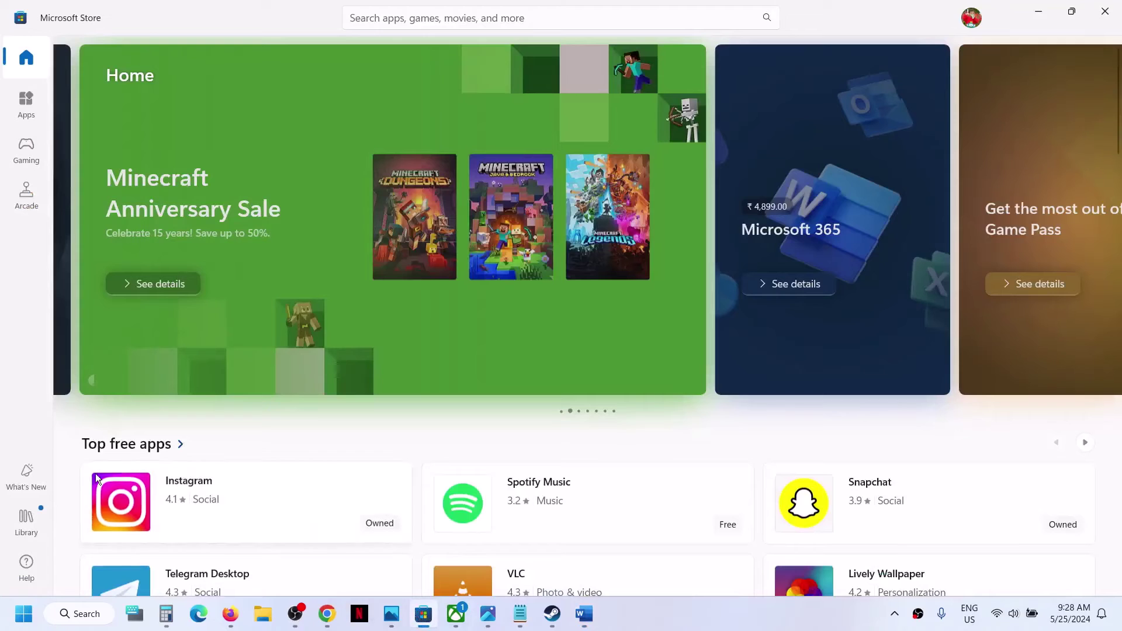
Step: View the Store's Library of installed apps and updates, then go back to the Xbox app
click(33, 520)
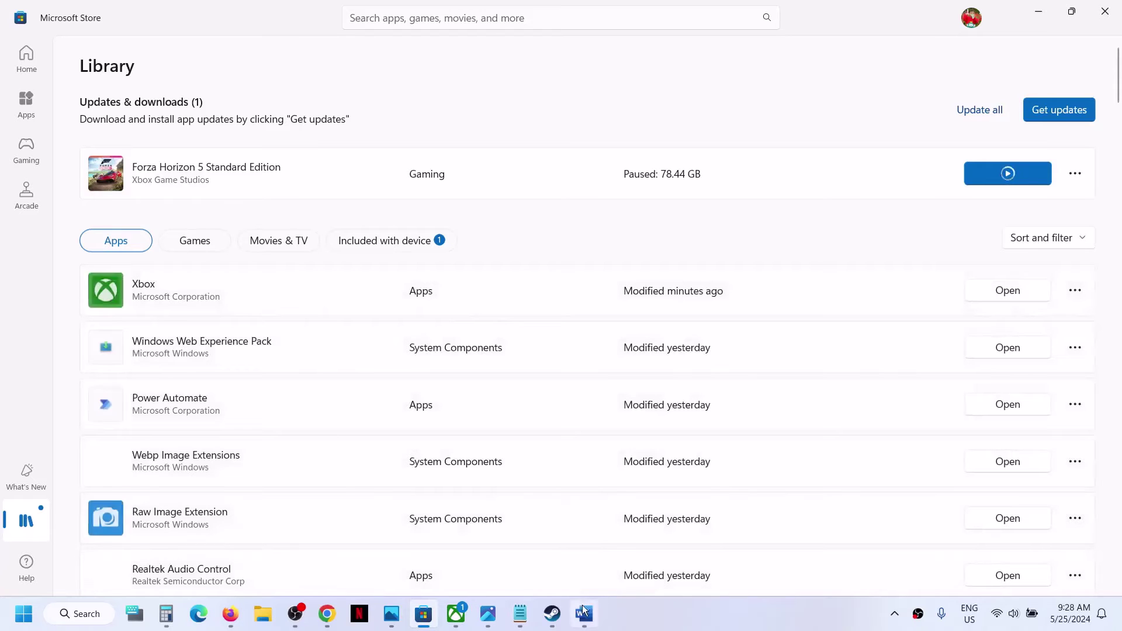
mouse_move(571, 611)
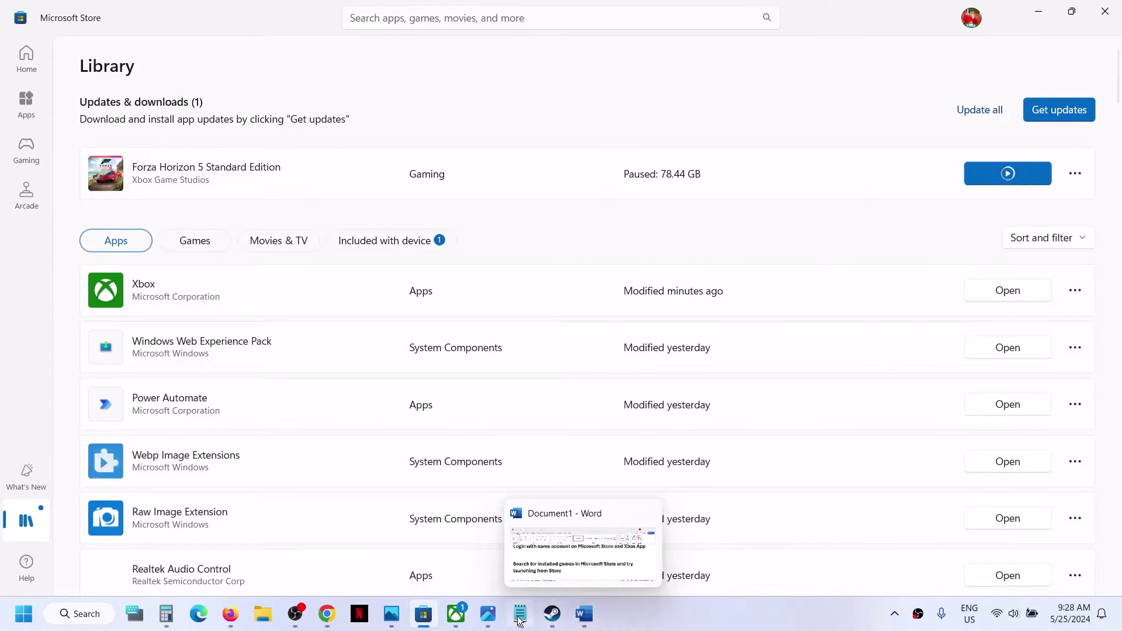
click(455, 614)
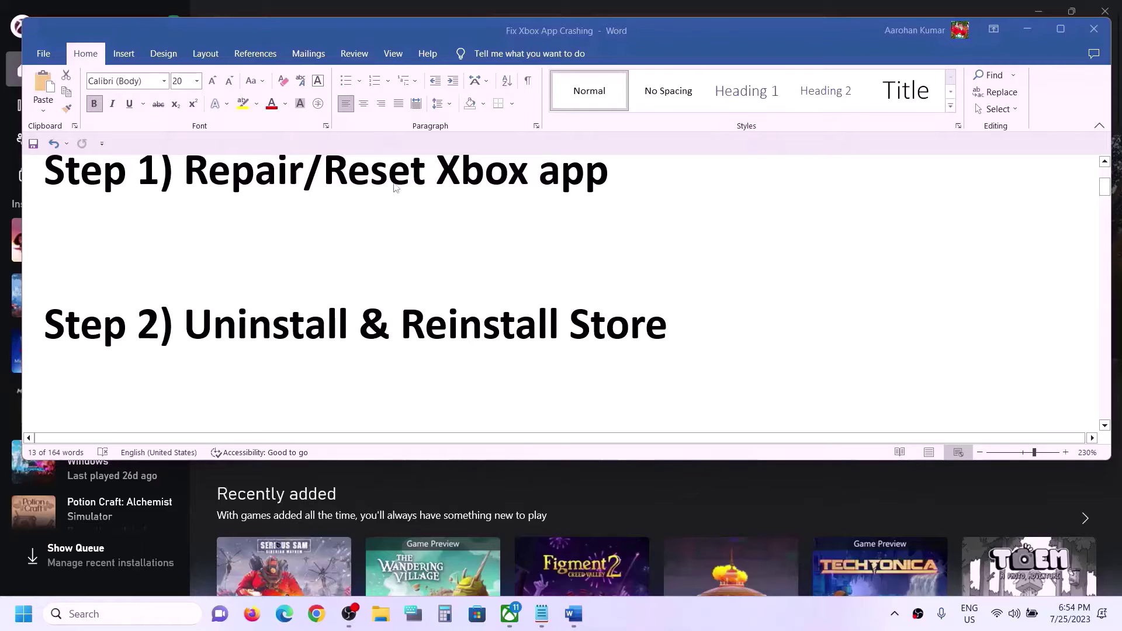
Step: Search for xbox and view the Xbox app's options, then launch Settings from Start
click(82, 610)
text(xbox)
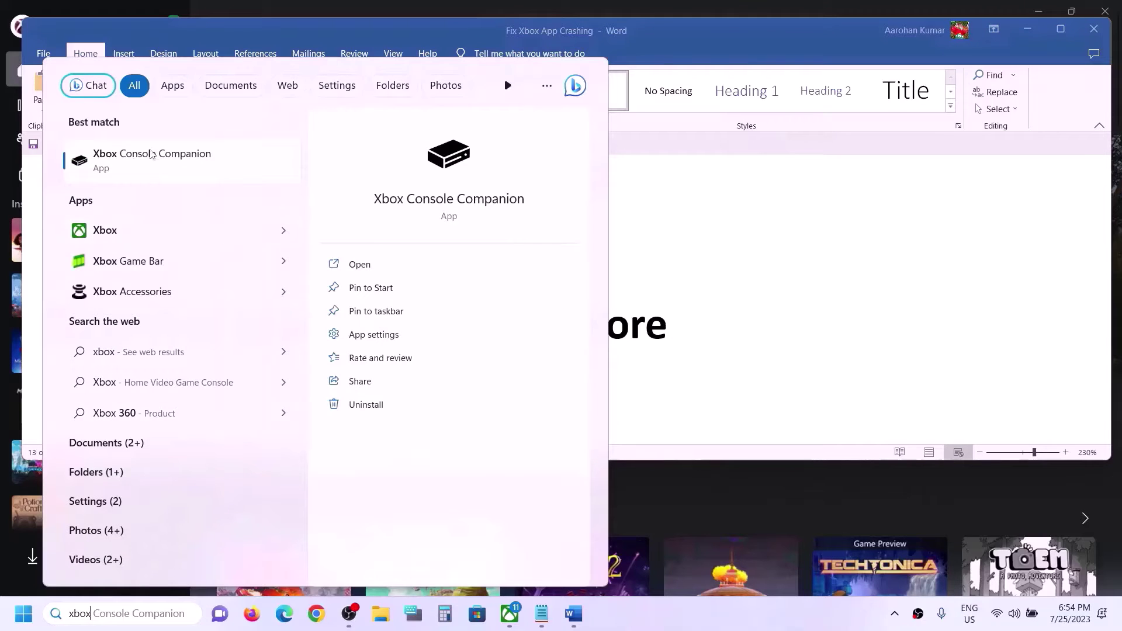
right_click(123, 235)
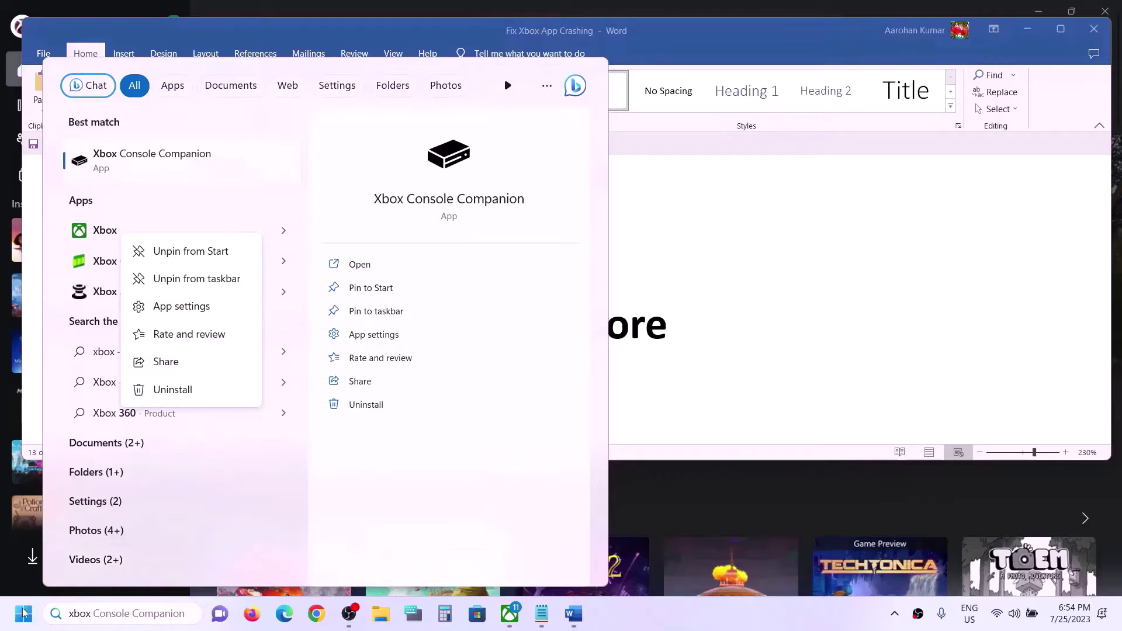
click(6, 618)
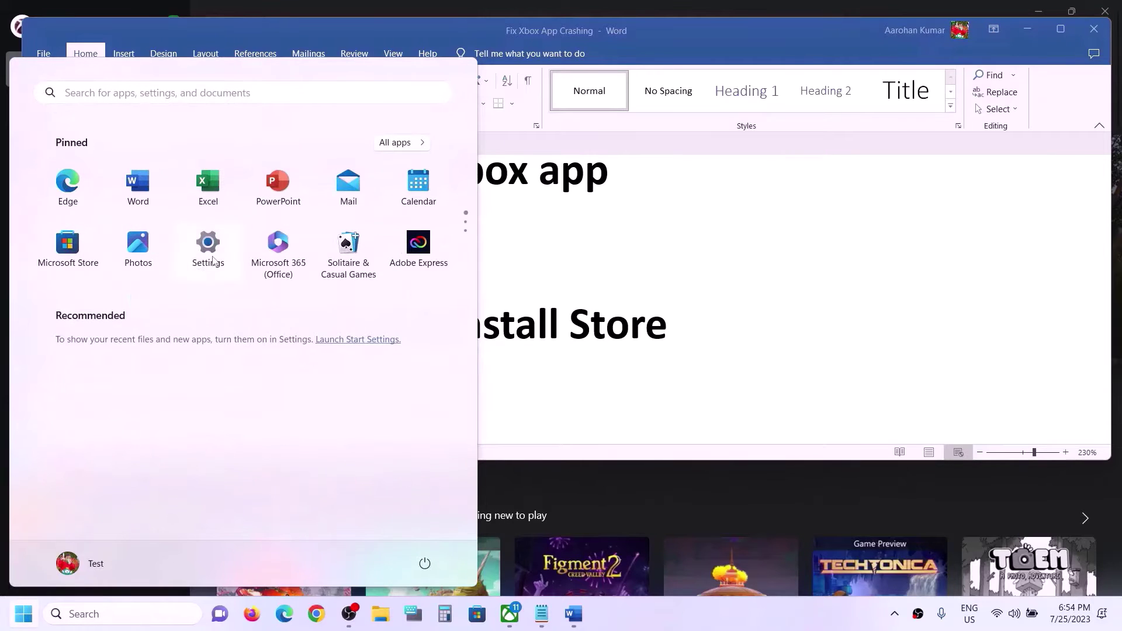
click(208, 251)
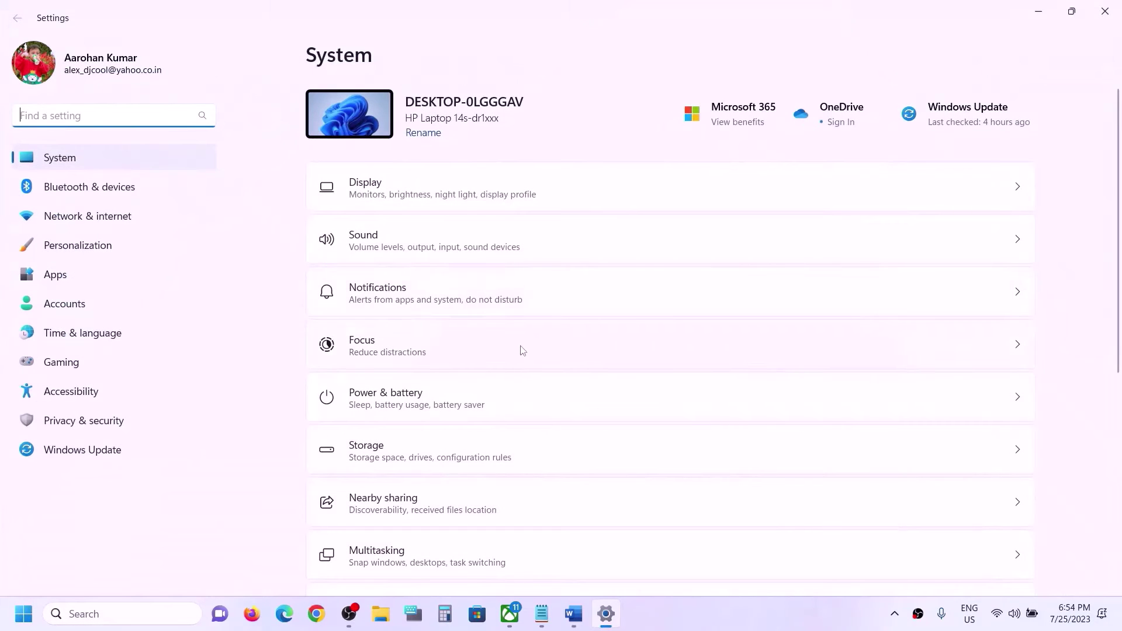
Step: Find the Xbox app under Apps > Installed apps and open its Advanced options down to Reset
click(24, 280)
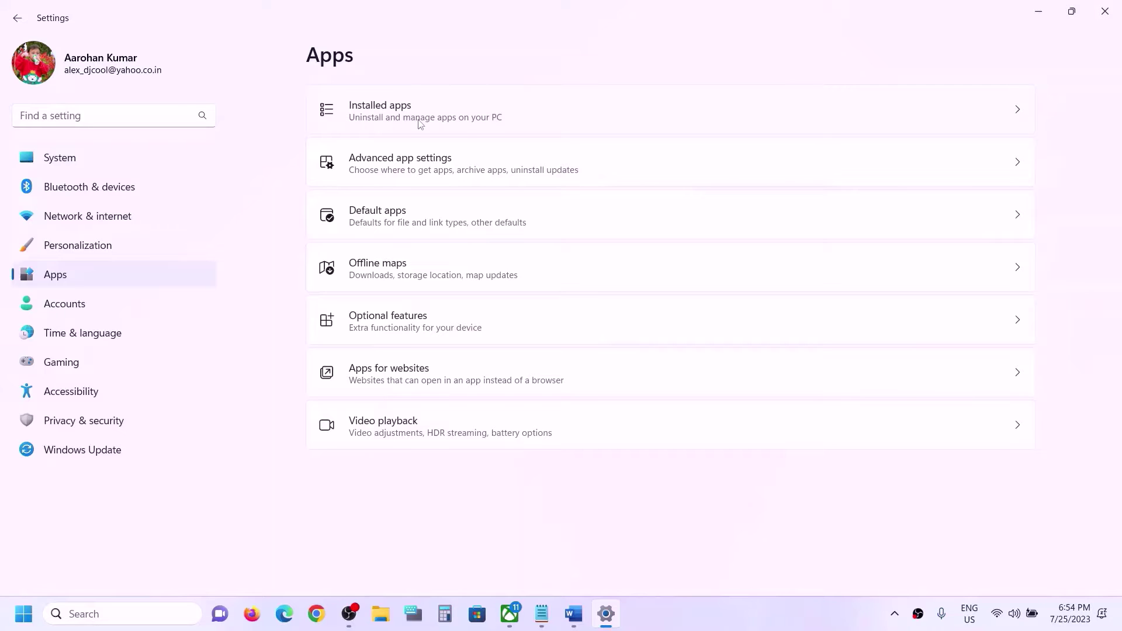
click(384, 115)
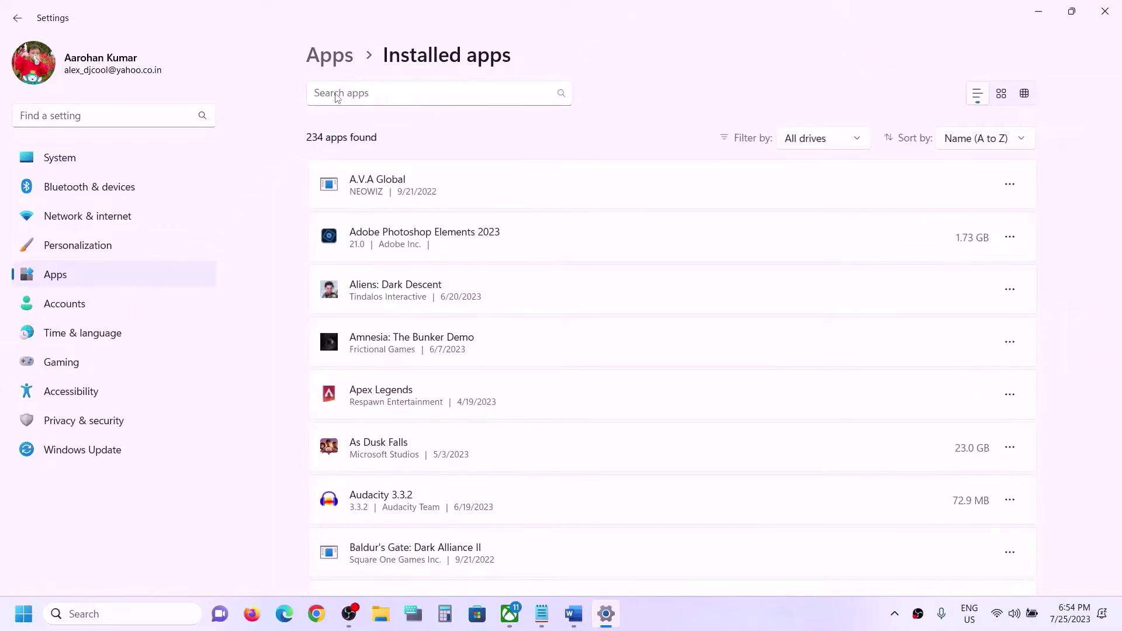
click(364, 94)
text(x)
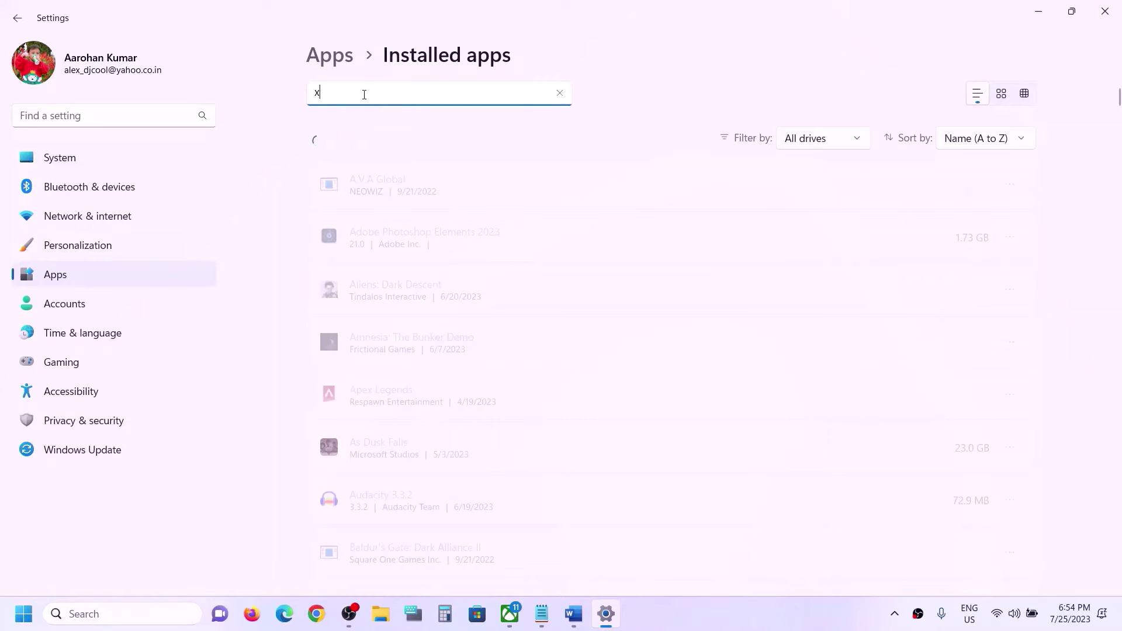
text(box)
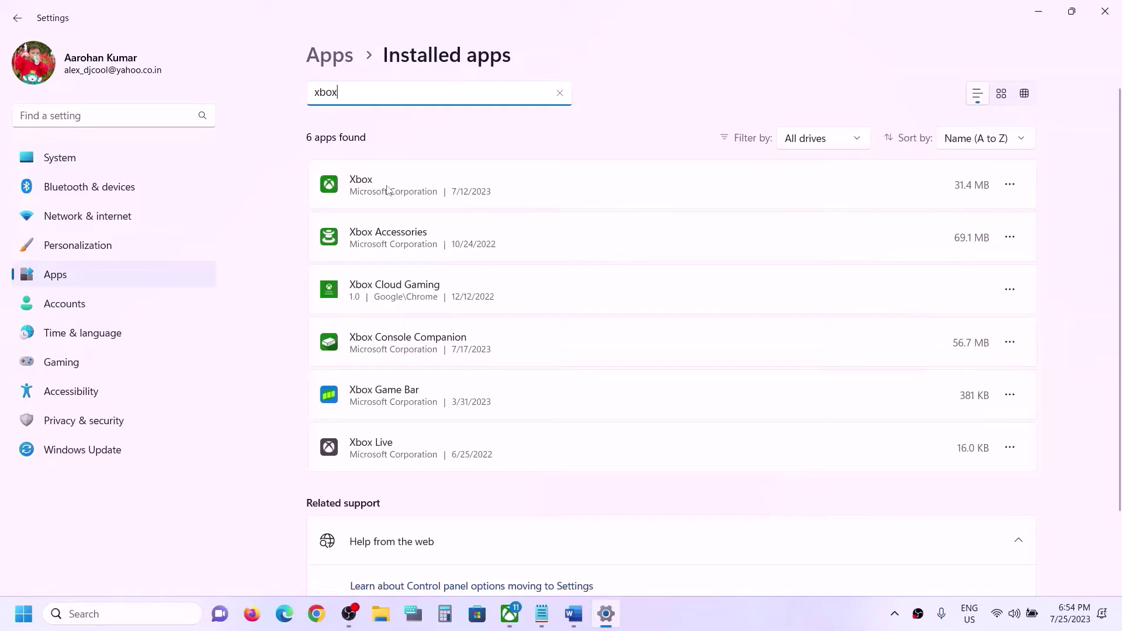
click(1009, 184)
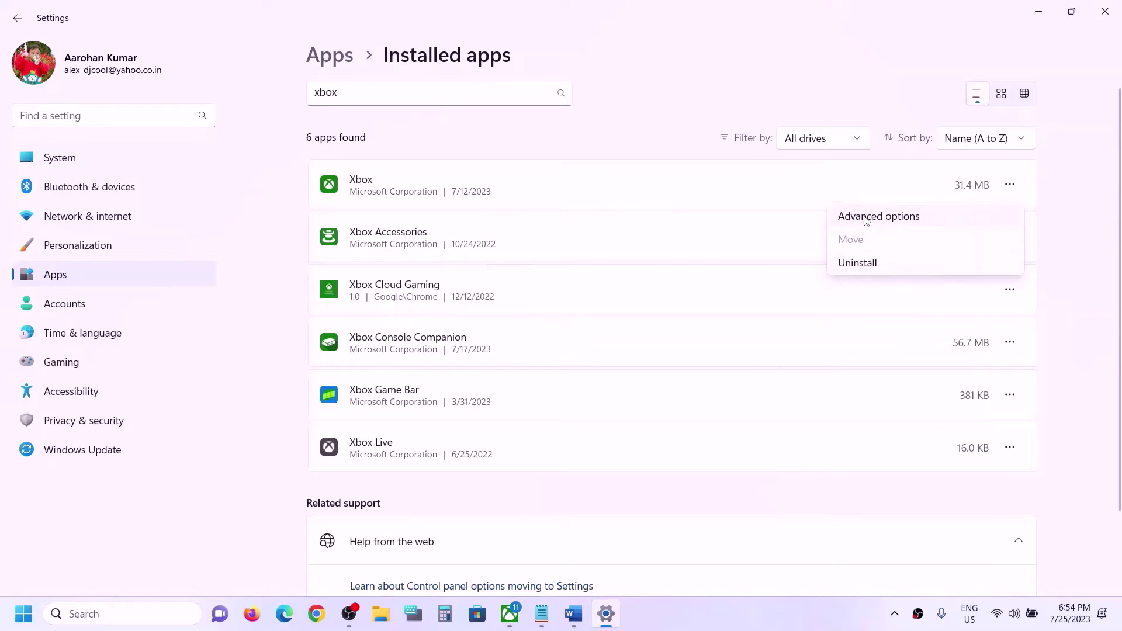
click(866, 217)
scroll(359, 323, down, 10)
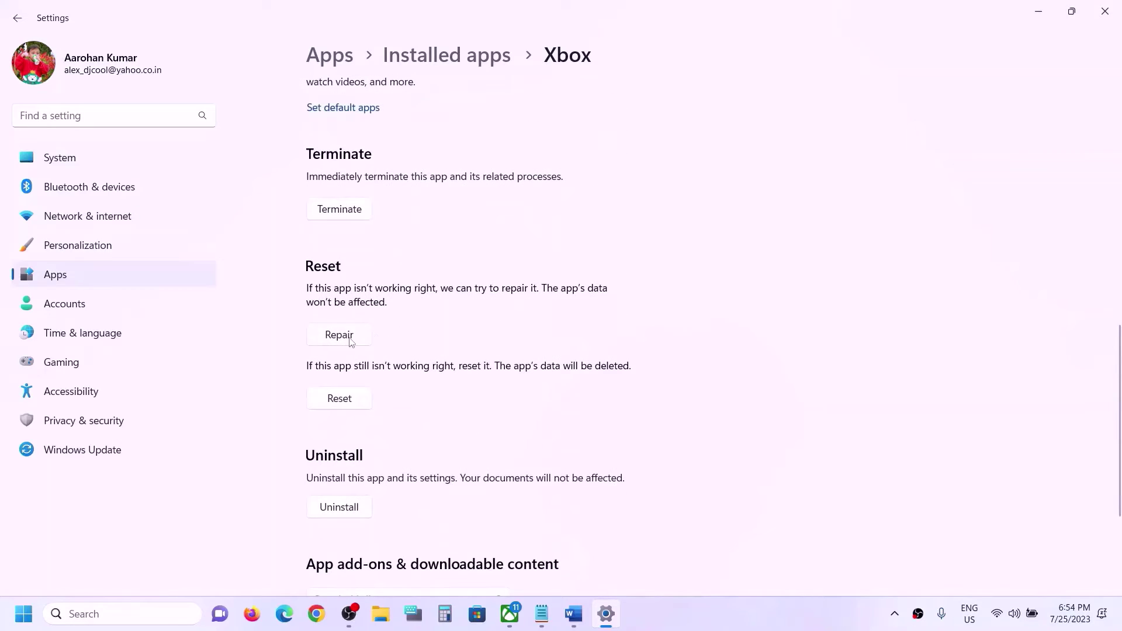
Step: Repair the Xbox app, then reset its data and confirm the reset
click(350, 337)
click(353, 403)
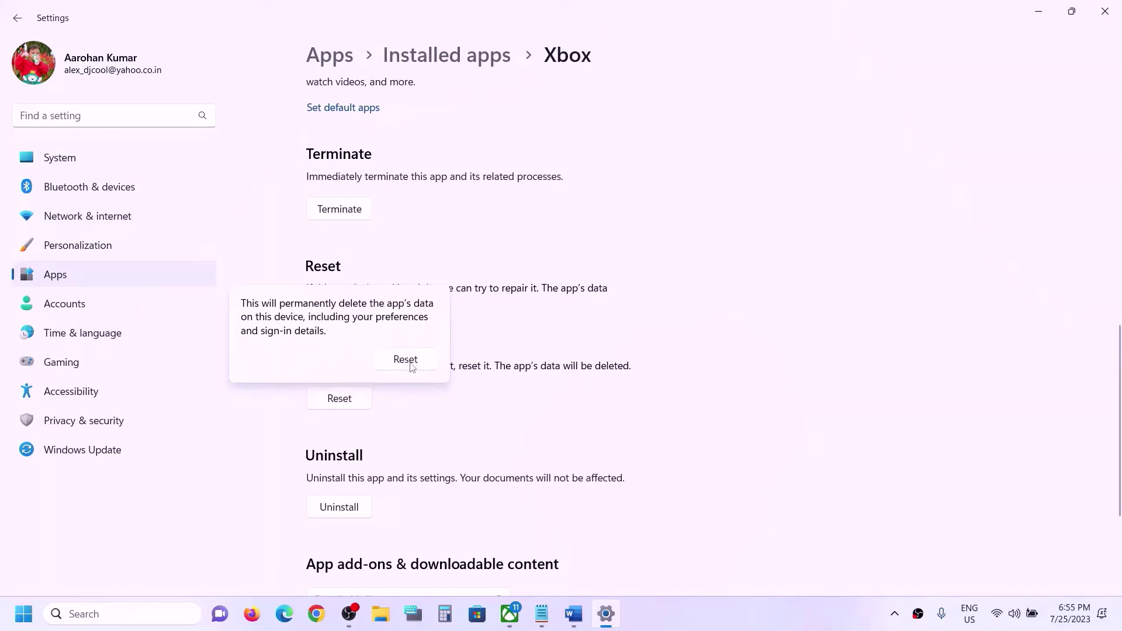
click(412, 365)
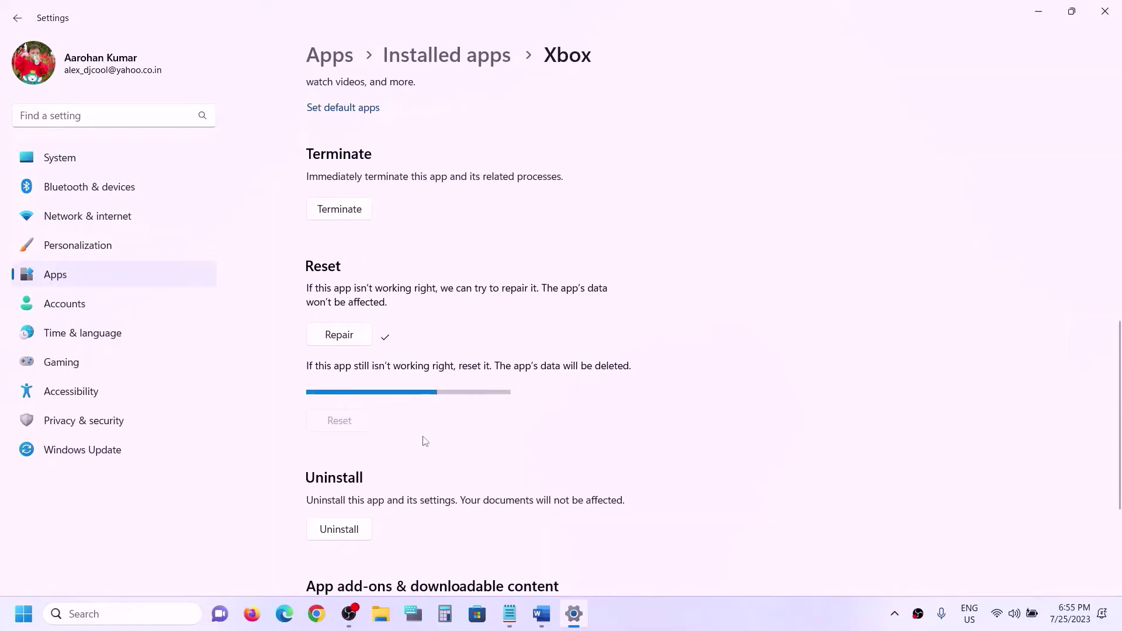
click(542, 617)
Step: Replace 'Store' with 'Xbox app' so the Step 2 heading reads 'Uninstall & Reinstall Xbox app'
drag(214, 324, 743, 315)
scroll(383, 368, up, 3)
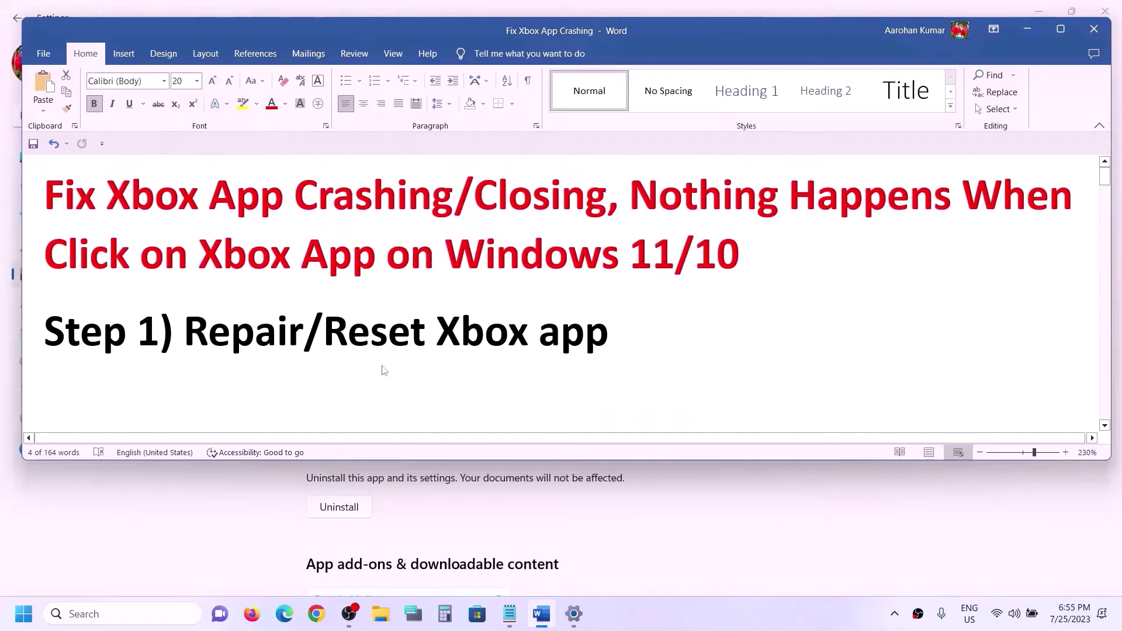
scroll(526, 339, down, 4)
click(614, 313)
drag(669, 244, 568, 245)
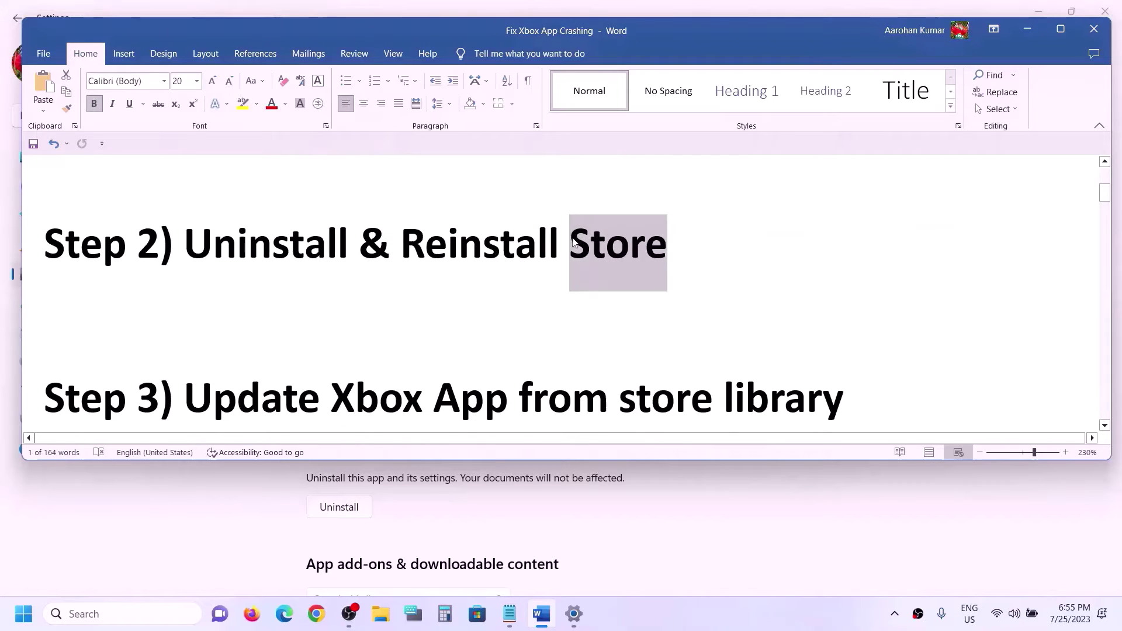
text(Xbox )
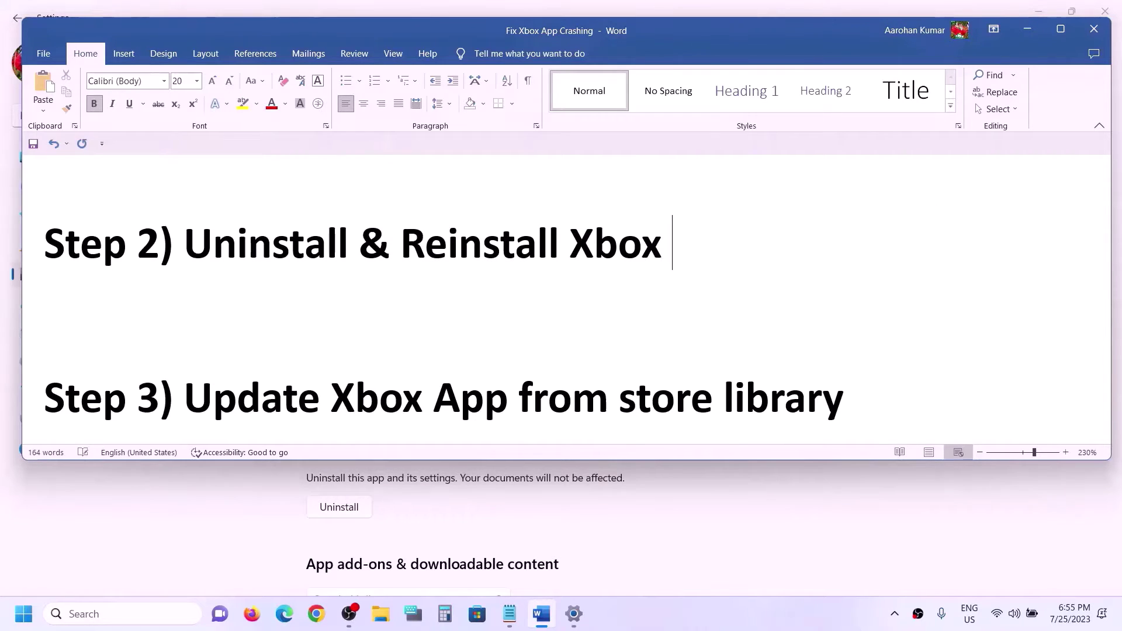
text(app)
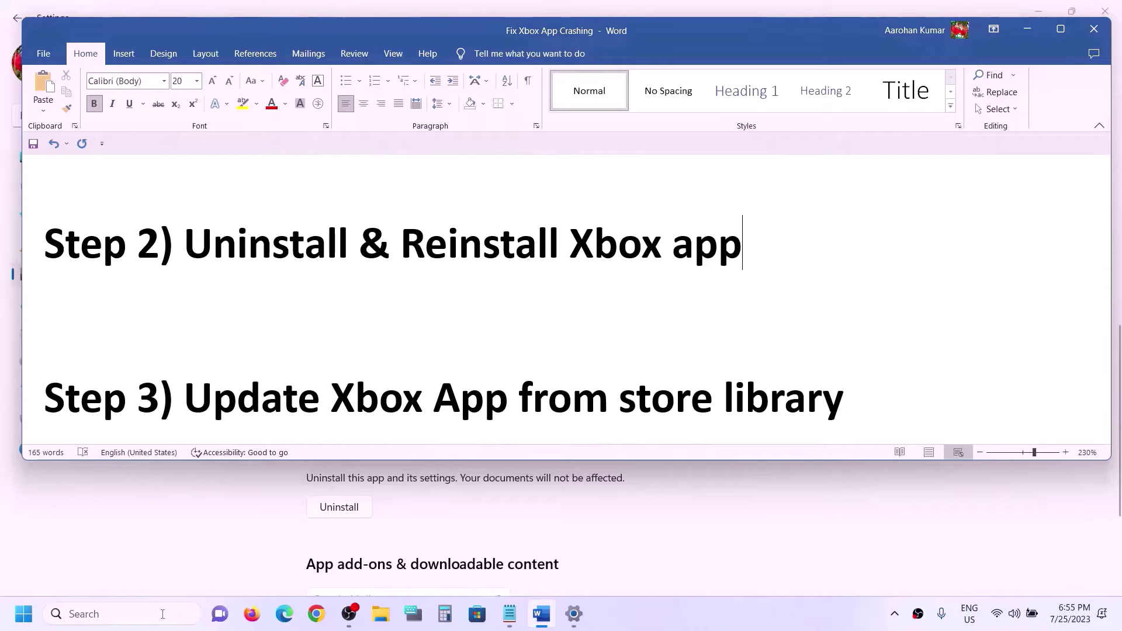
click(574, 614)
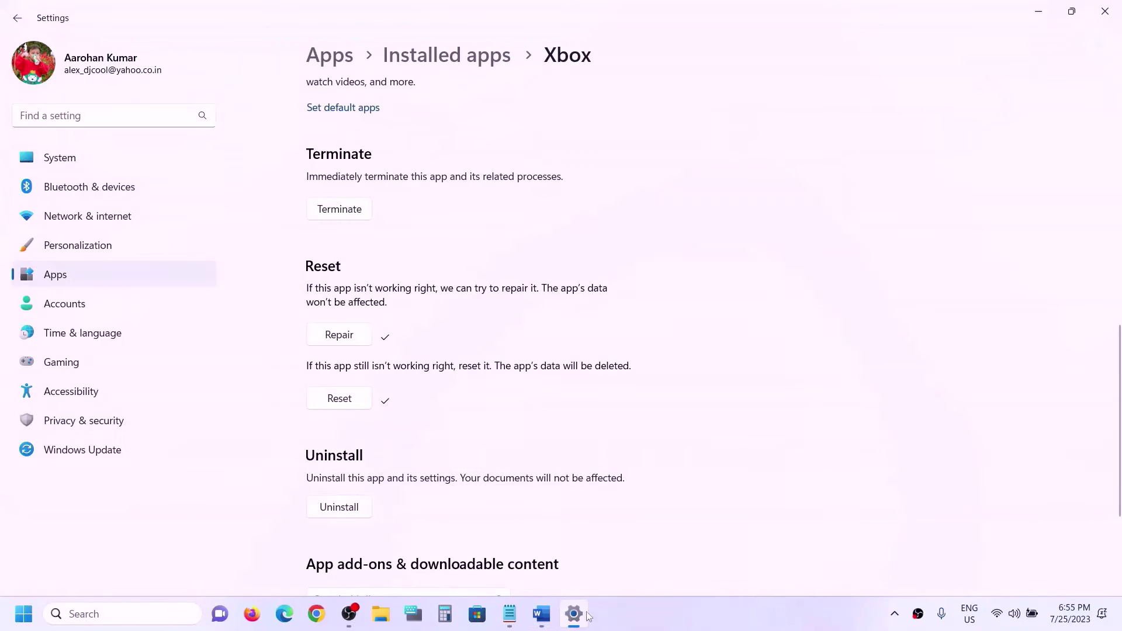
Step: Search Installed apps for xbox and uninstall the Xbox app, confirming the prompt
click(53, 282)
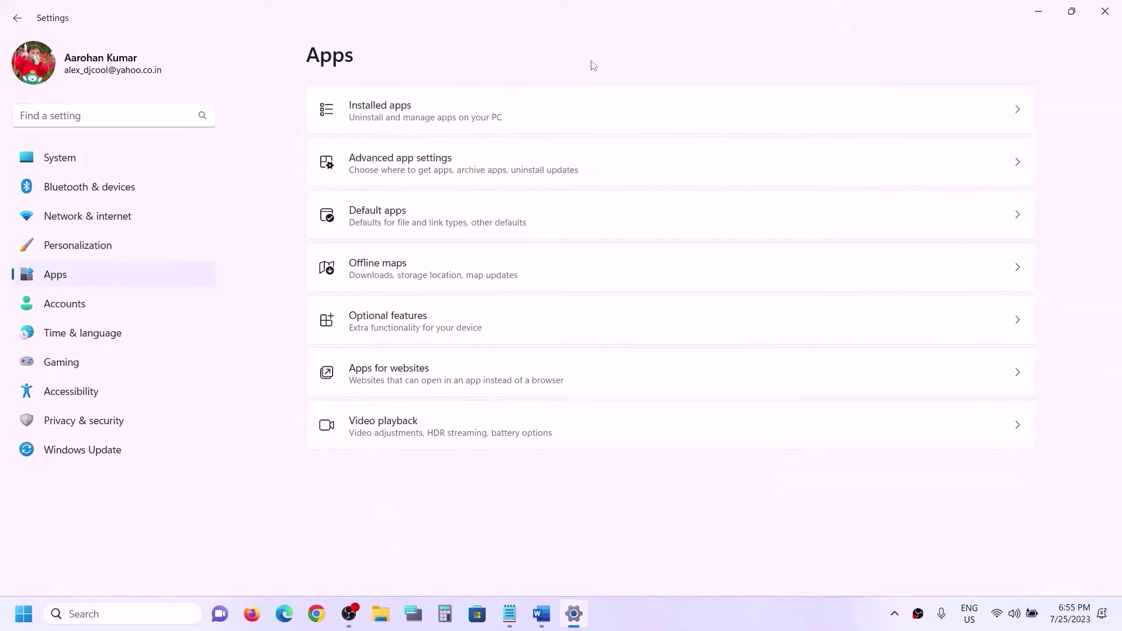
click(403, 109)
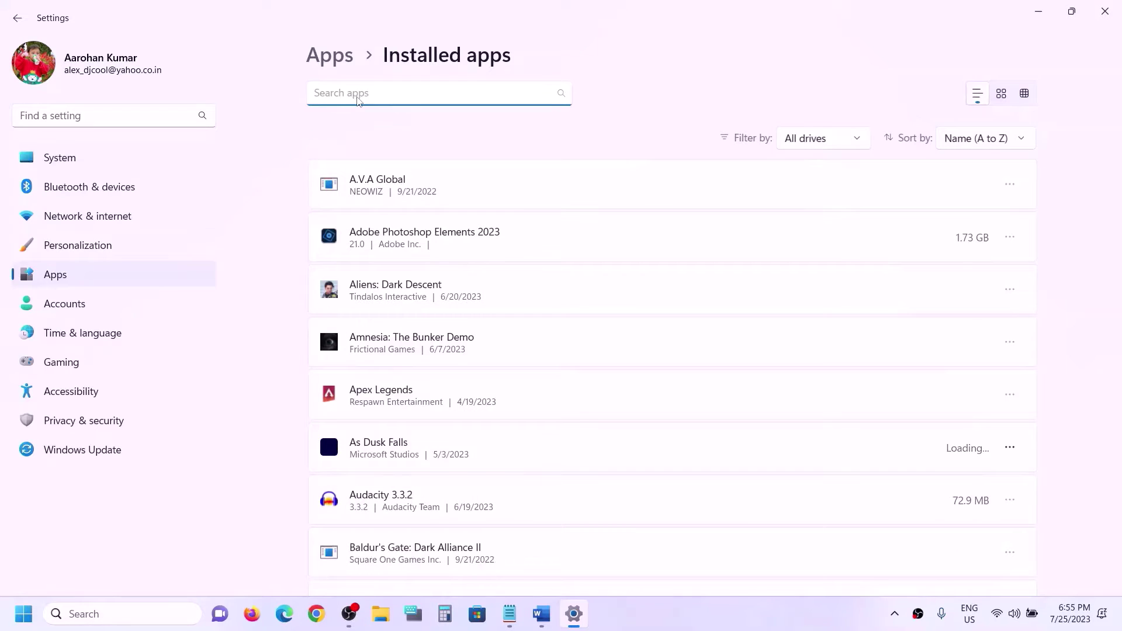
text(x)
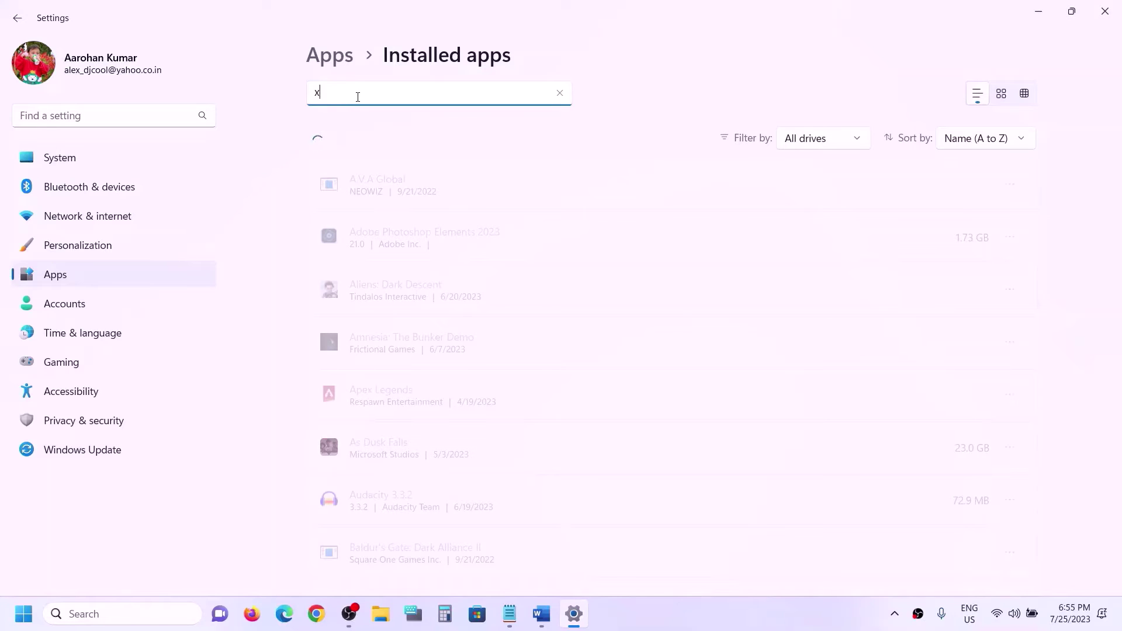
text(box)
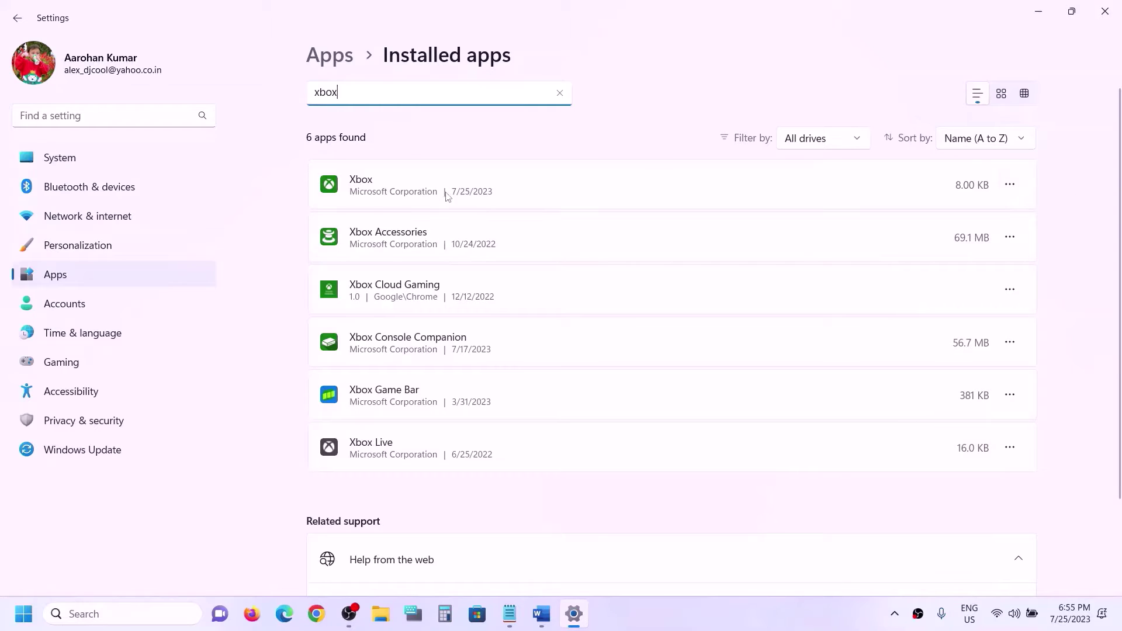
click(1009, 185)
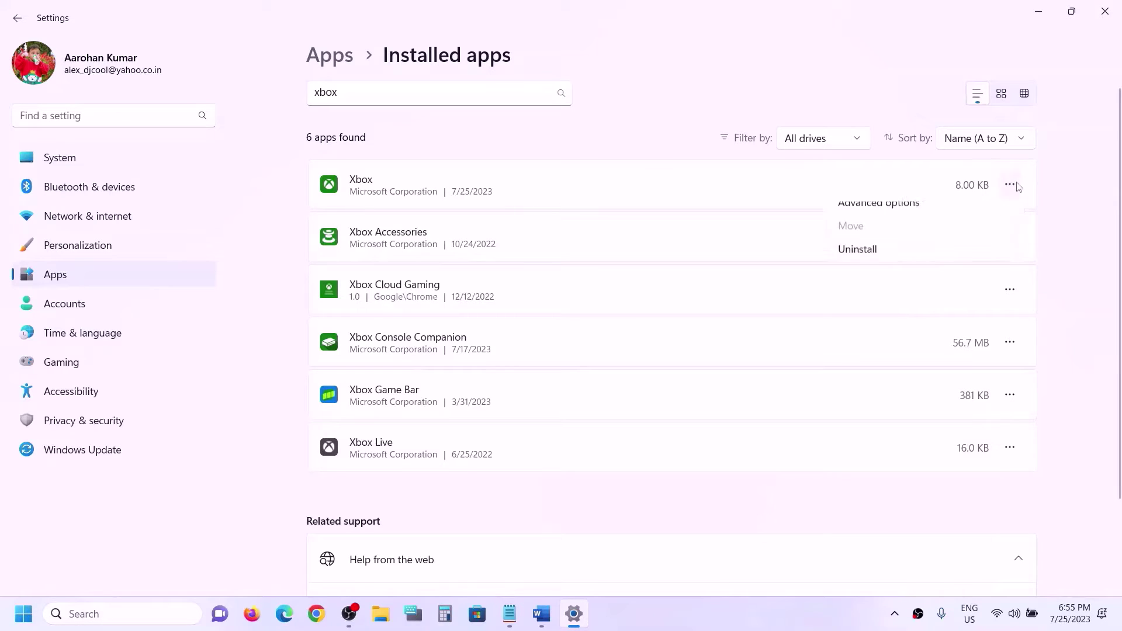
click(868, 266)
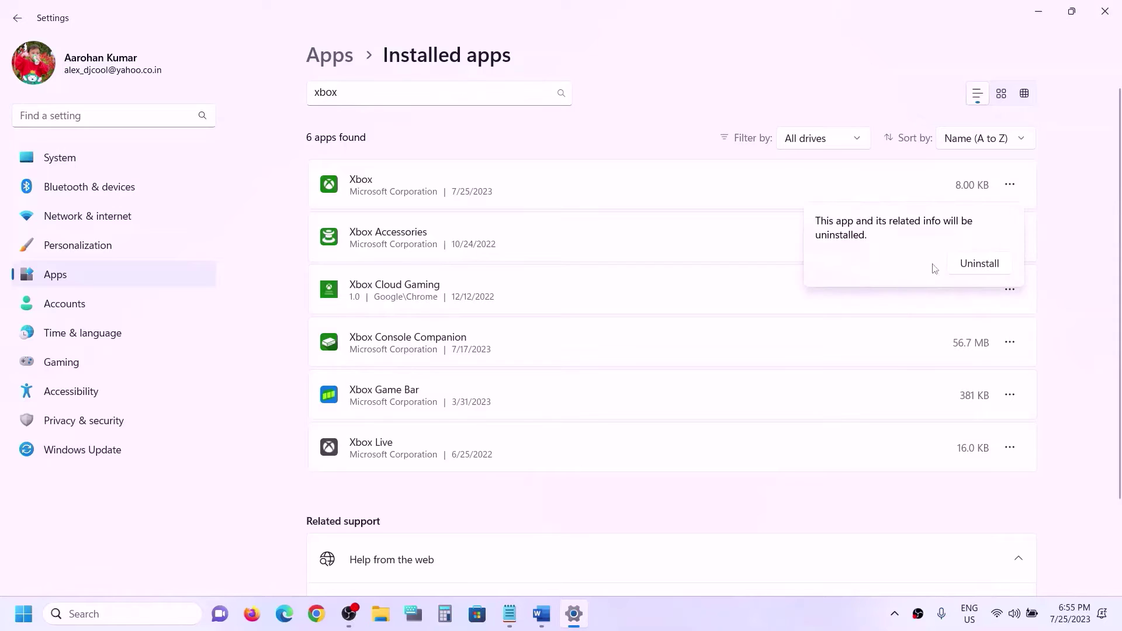
click(958, 270)
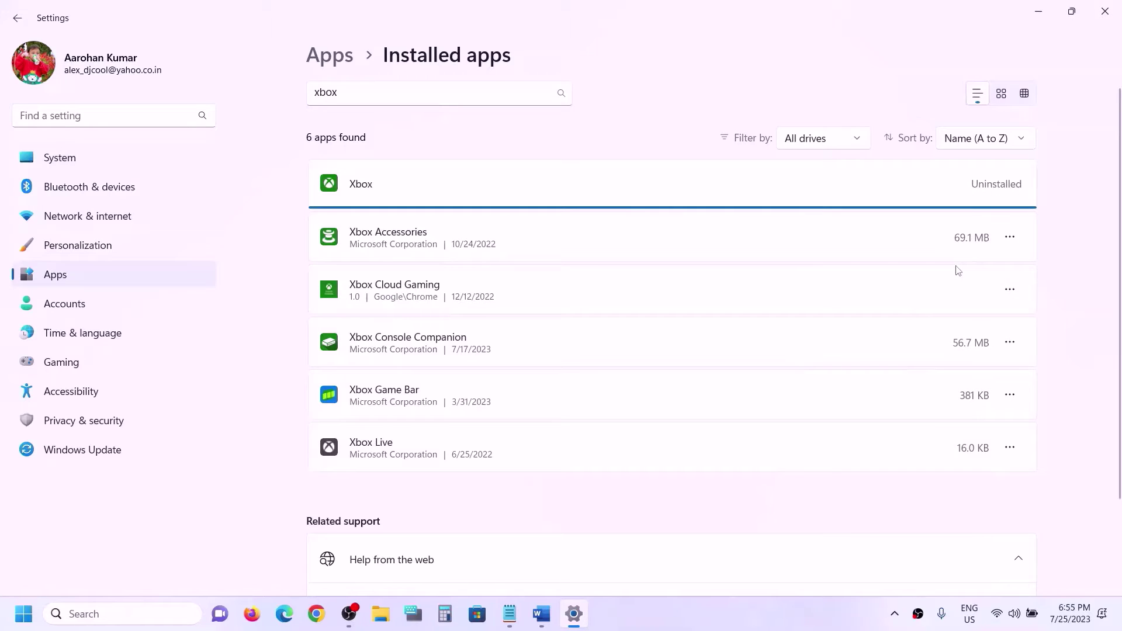
Step: Check 'Reinstall Xbox app' in the Word notes' Step 2 heading
click(542, 623)
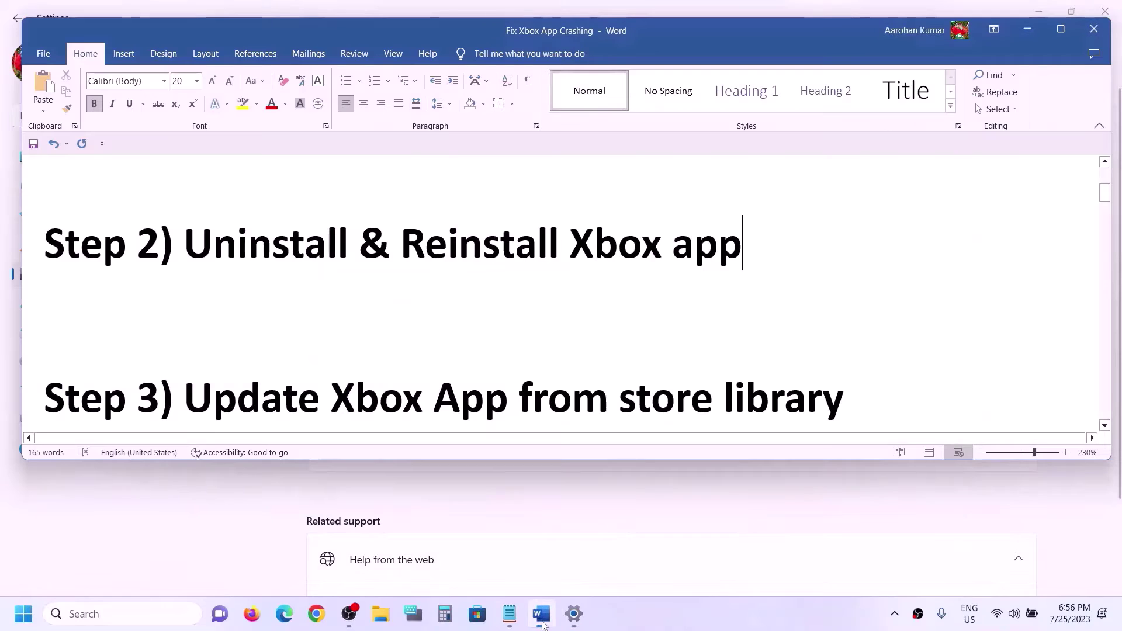
drag(458, 243, 753, 246)
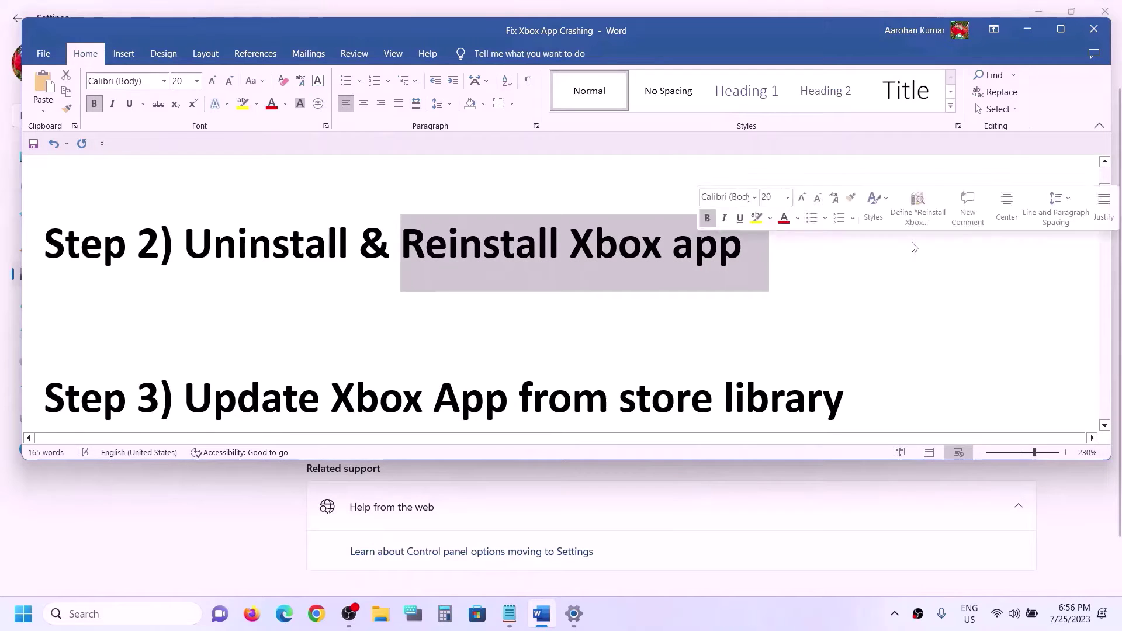
mouse_move(331, 627)
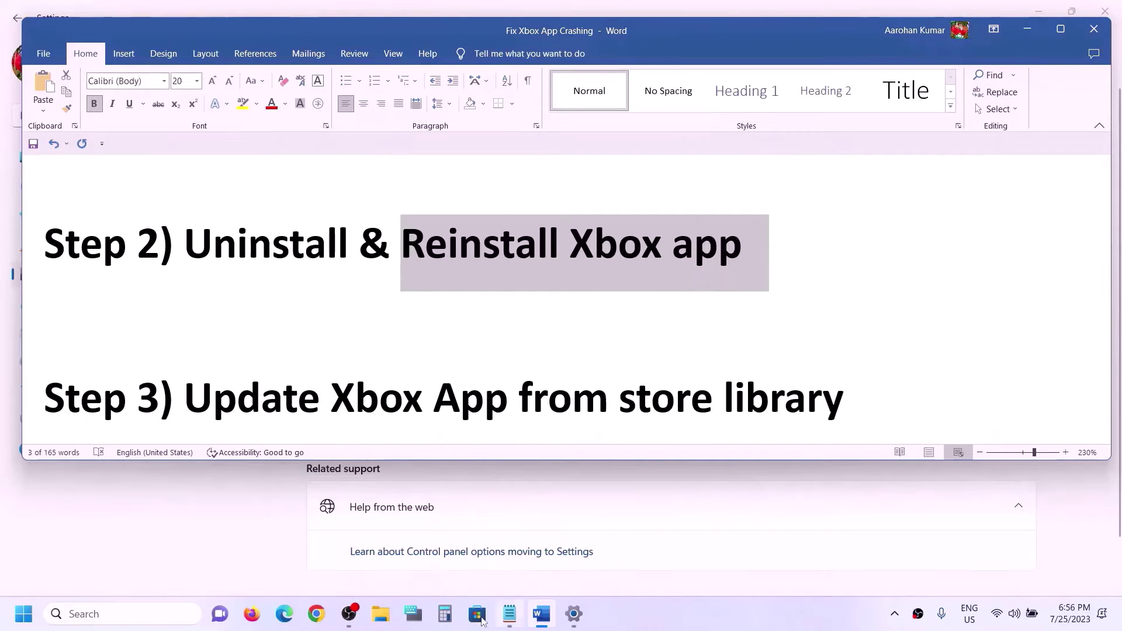
click(596, 245)
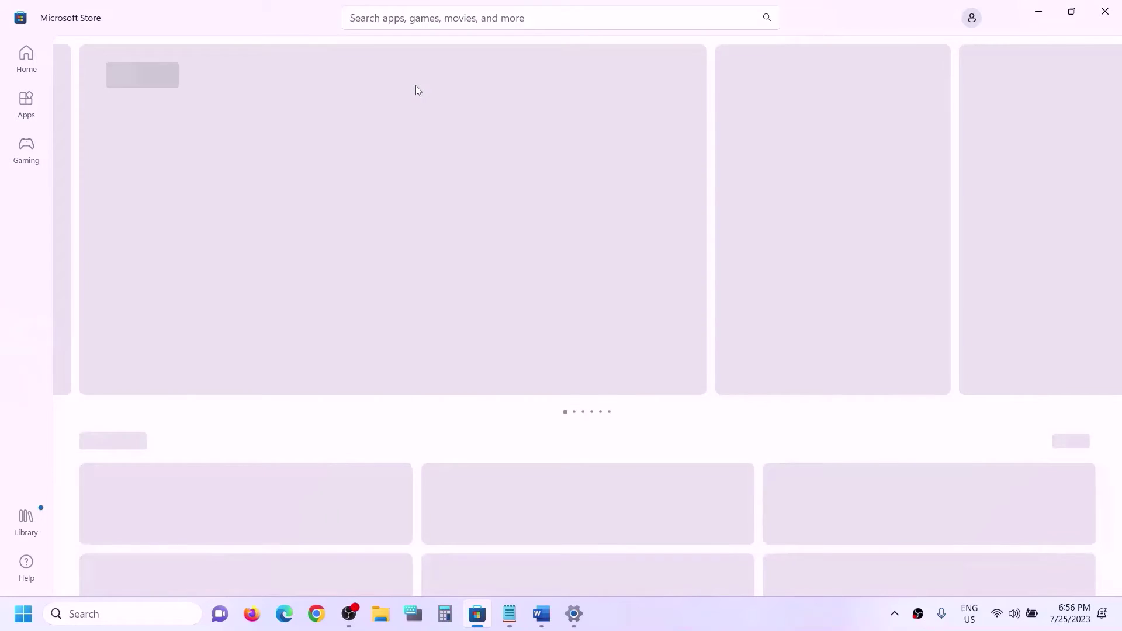
Step: Search the Microsoft Store for xbox and install the Xbox app
click(430, 18)
text(xbo)
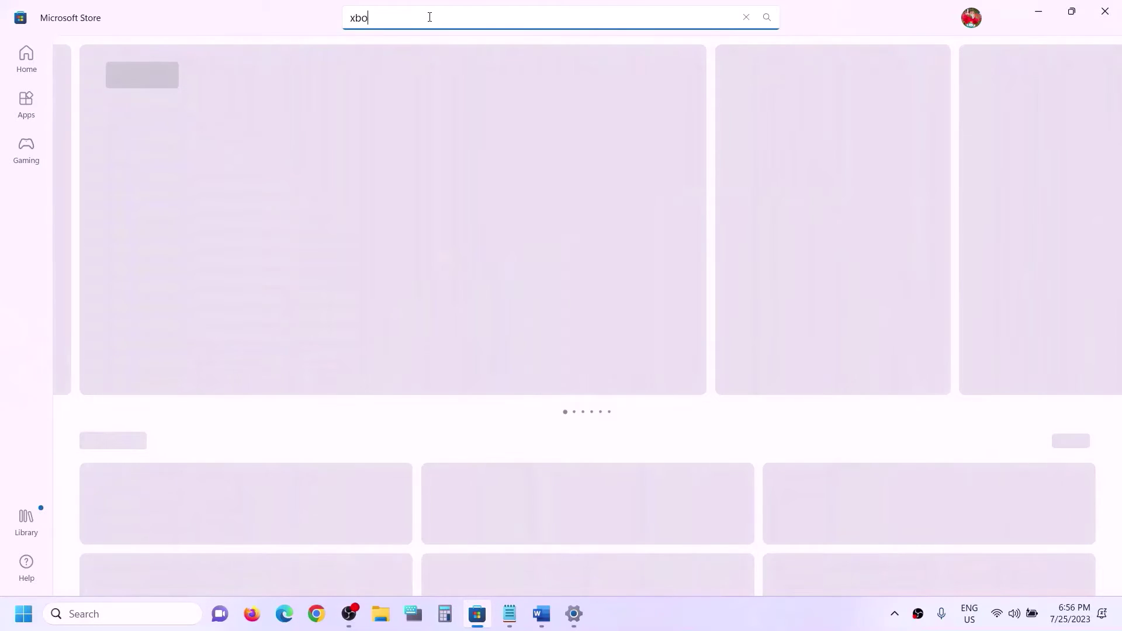
text(x)
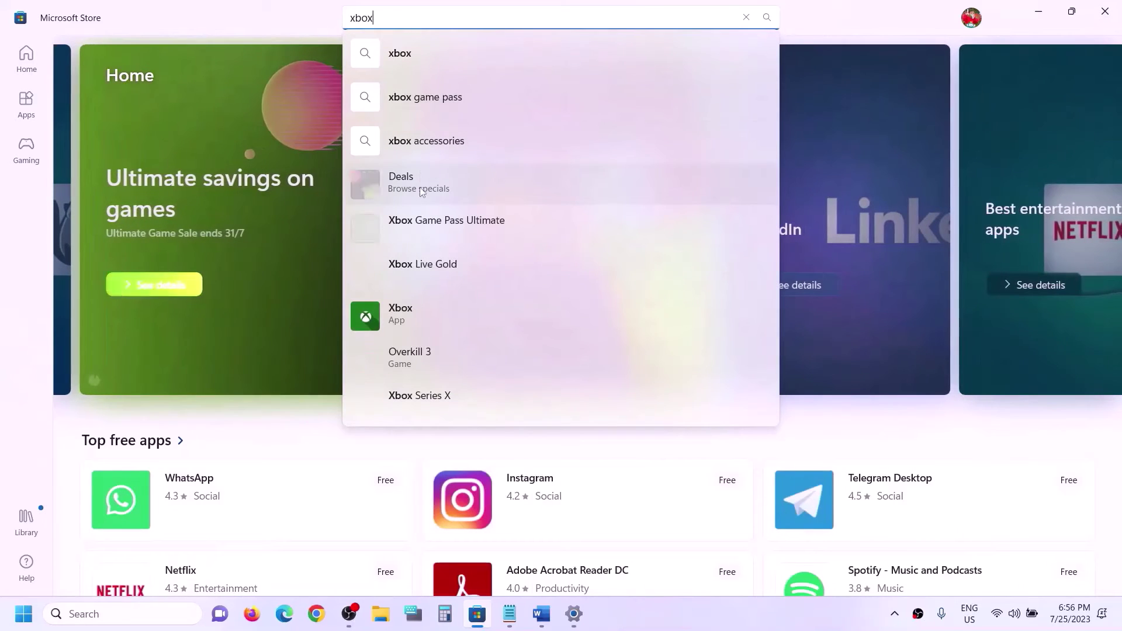
click(401, 316)
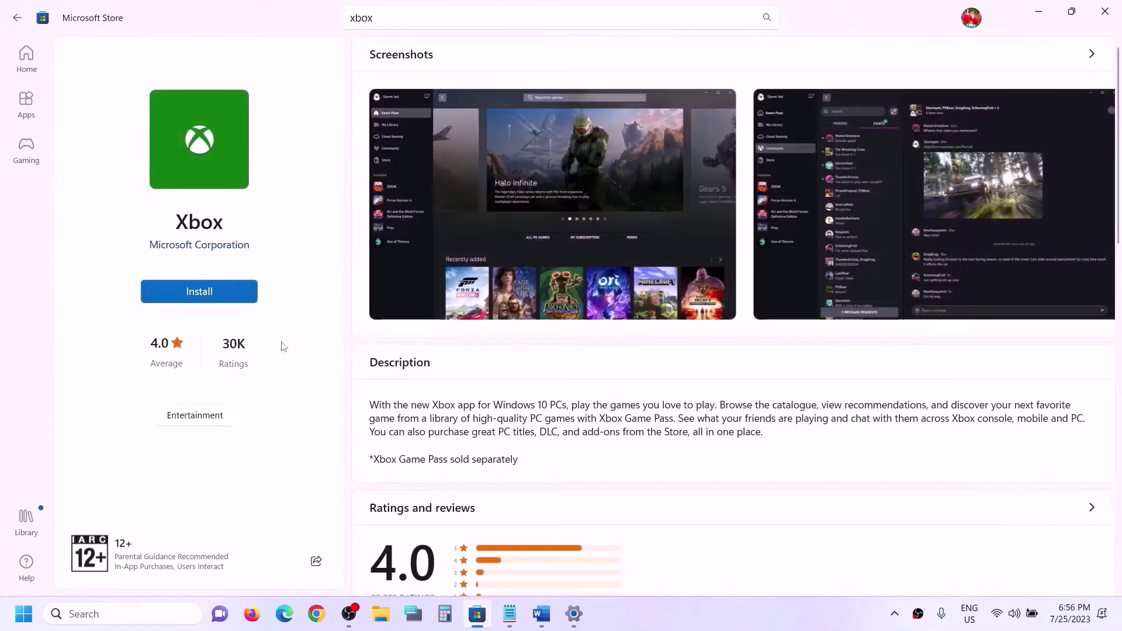
click(202, 291)
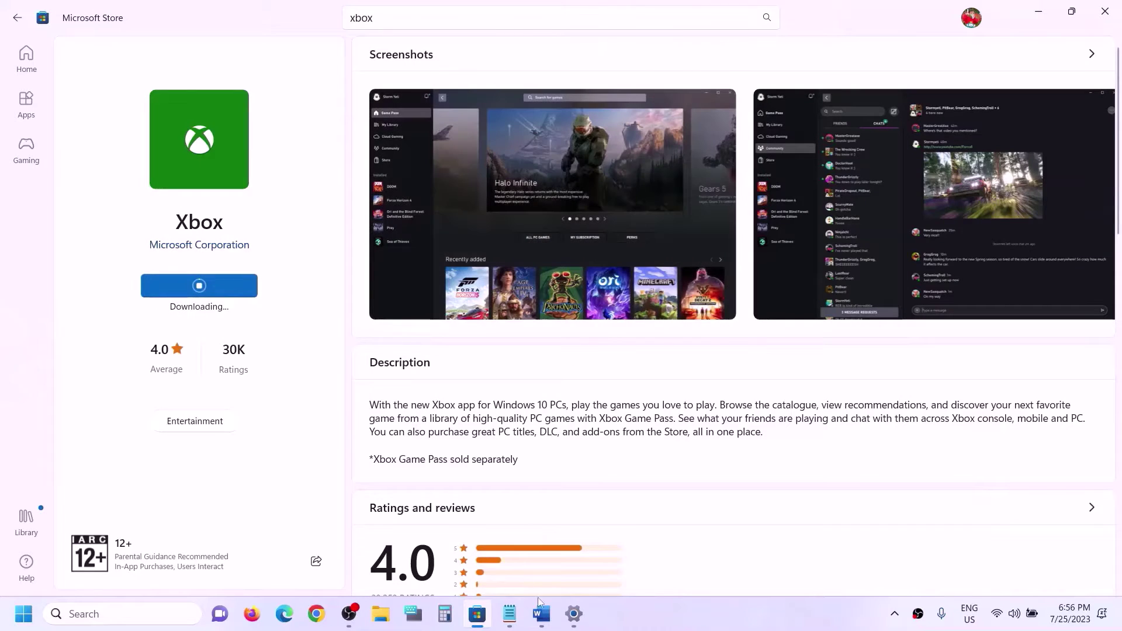
click(542, 614)
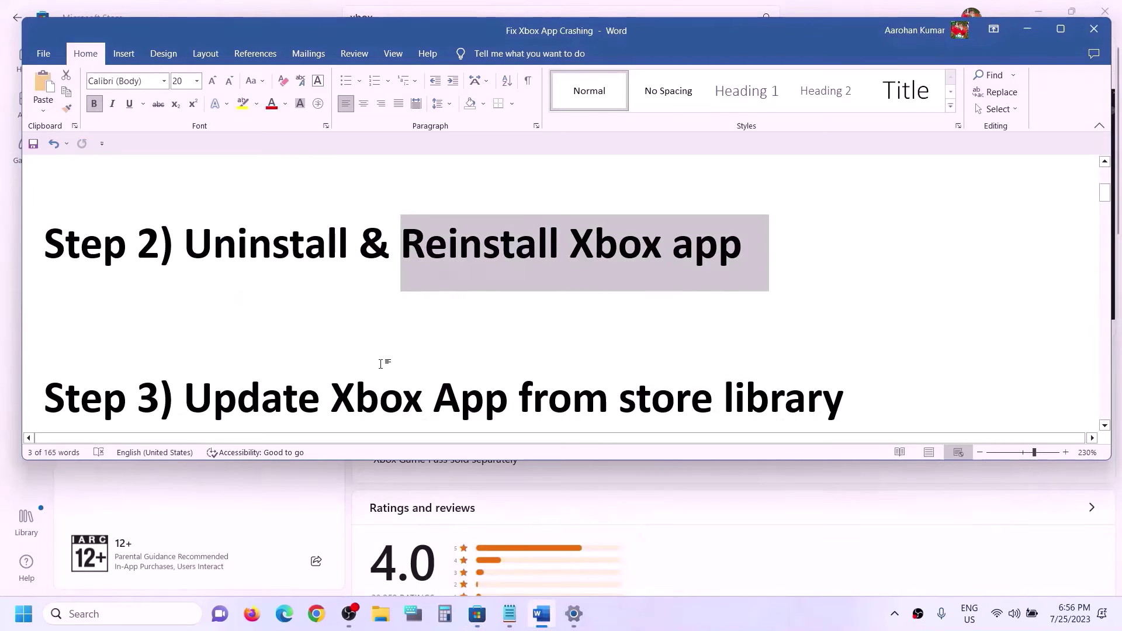
Step: Select the Step 3 heading 'Update Xbox App from store library' in the Word notes
scroll(381, 364, down, 1)
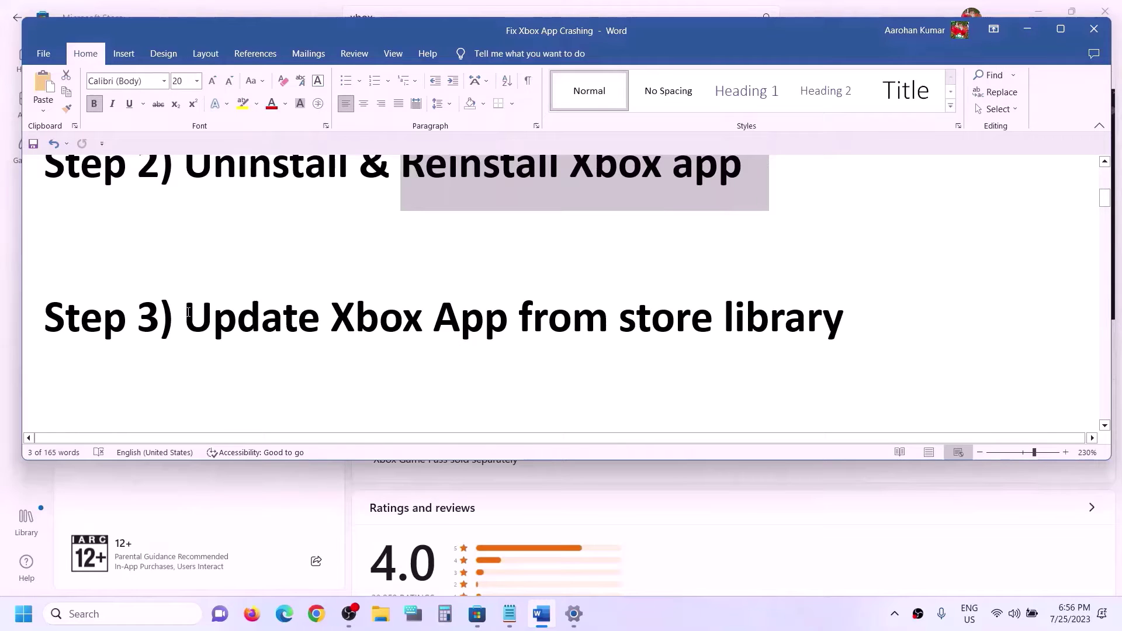
drag(189, 310, 751, 308)
click(1033, 31)
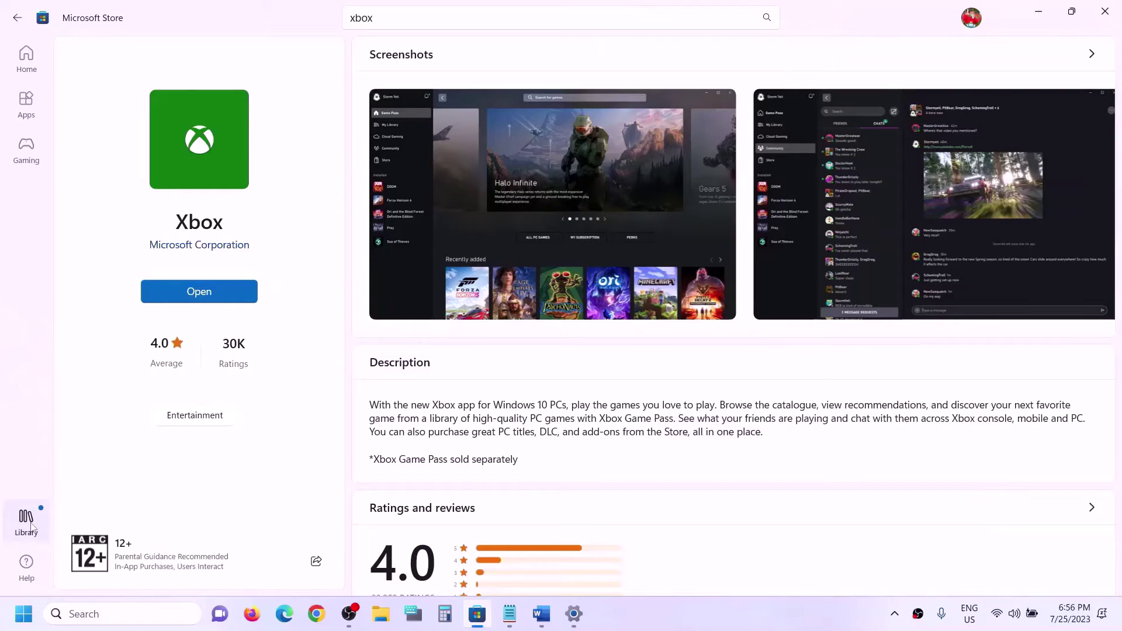
Step: Open the Store Library and review its updates list, showing Xbox freshly installed
click(26, 522)
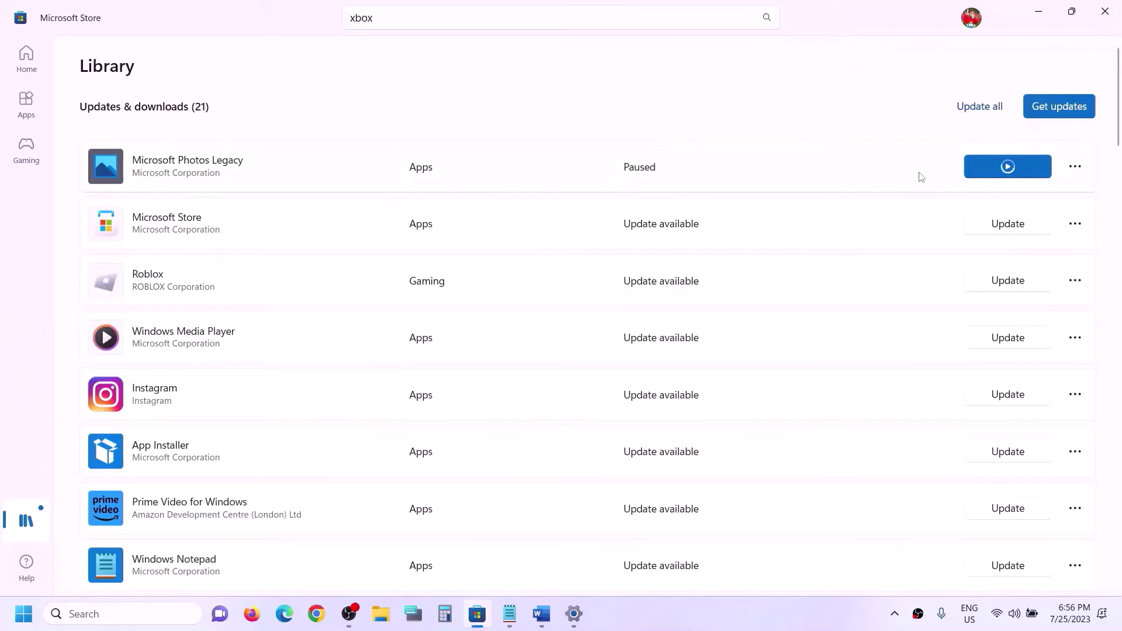
scroll(509, 376, down, 4)
scroll(471, 461, down, 12)
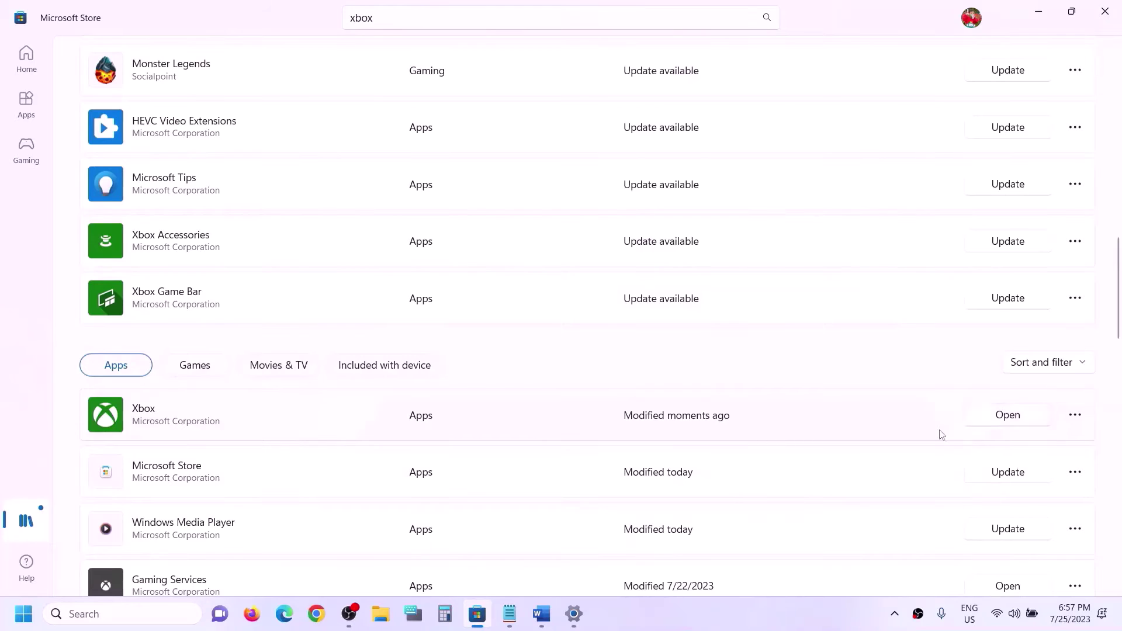
scroll(942, 456, up, 13)
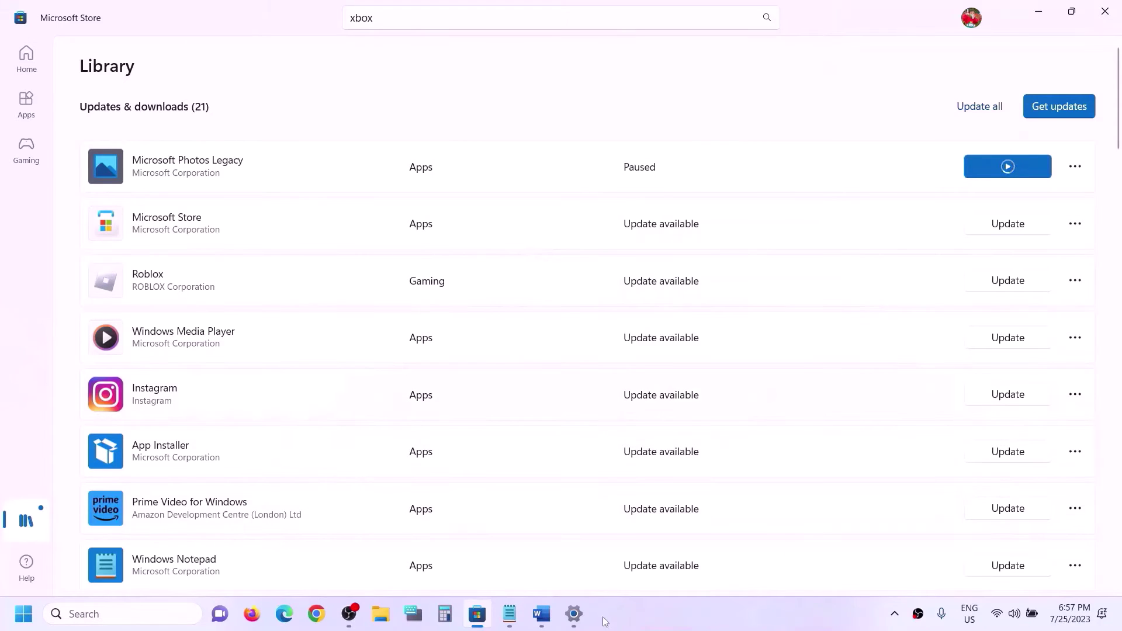
Step: Select the Step 4 heading 'Uninstall Xbox App & Install It from Xbox Website' in the notes
click(546, 621)
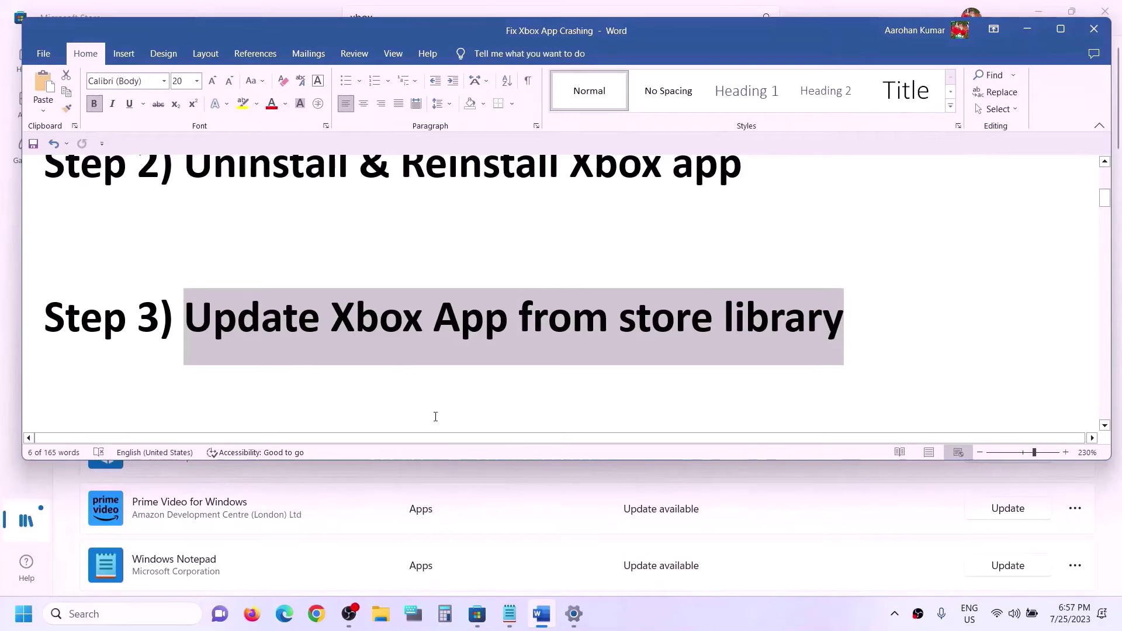
scroll(357, 403, down, 3)
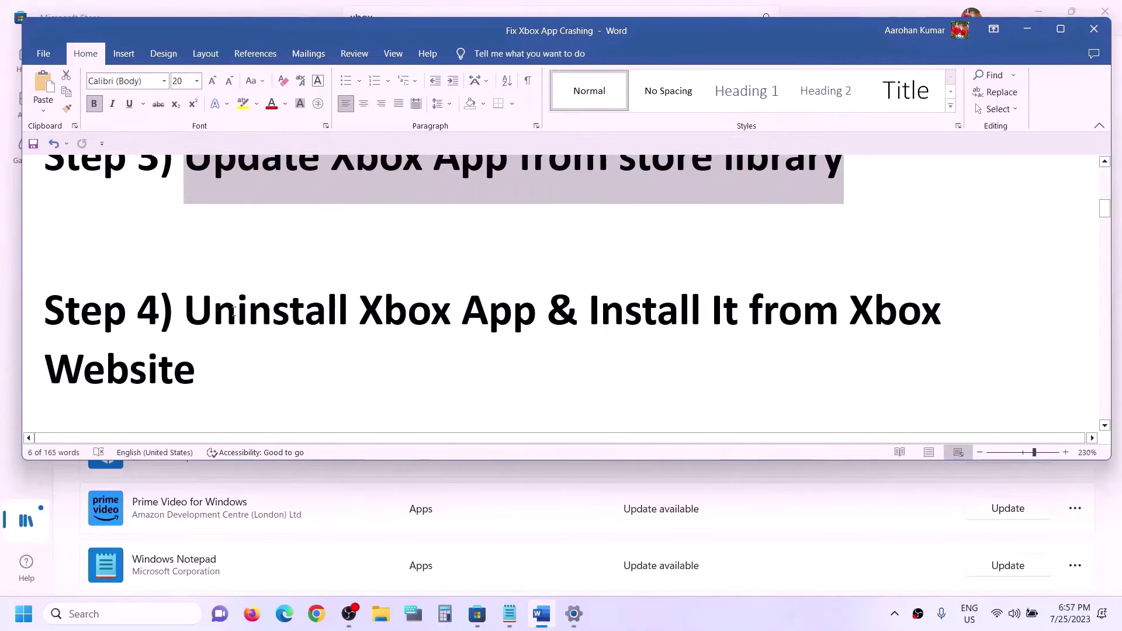
drag(185, 314, 857, 346)
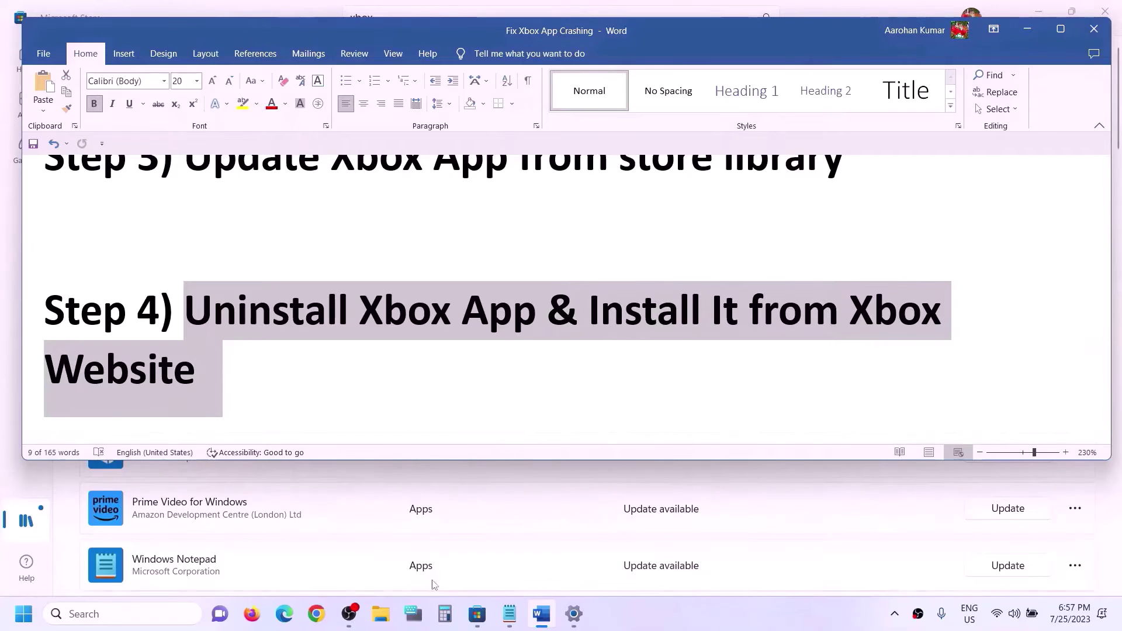
Step: Show the Xbox app's Uninstall option in the xbox-filtered installed apps, then return to the notes
click(573, 613)
click(1017, 189)
click(1078, 176)
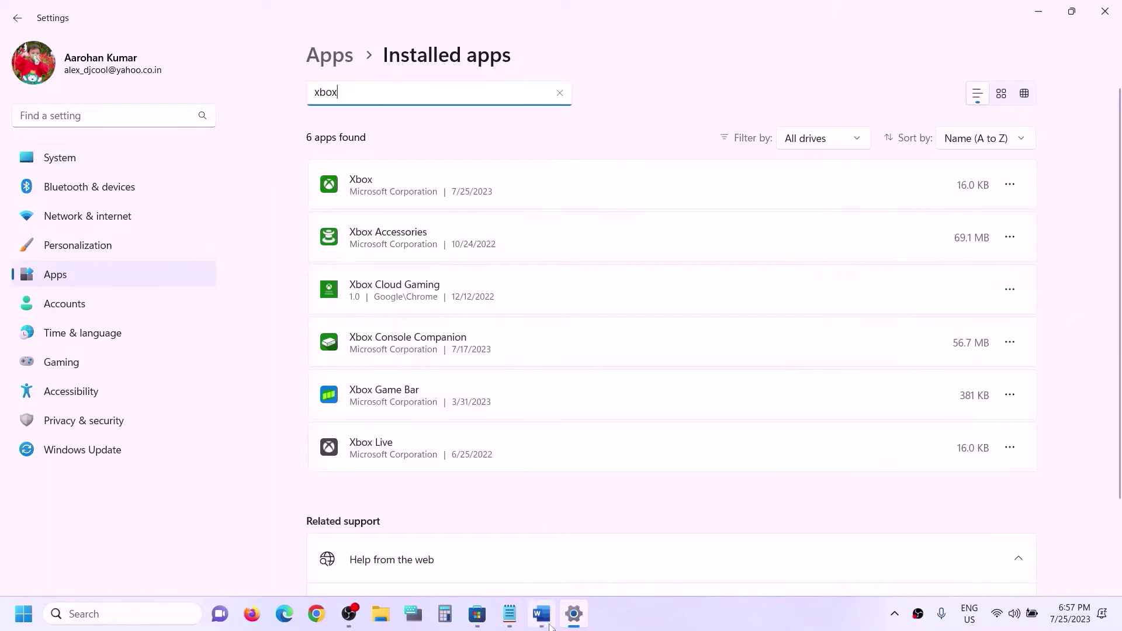
click(316, 615)
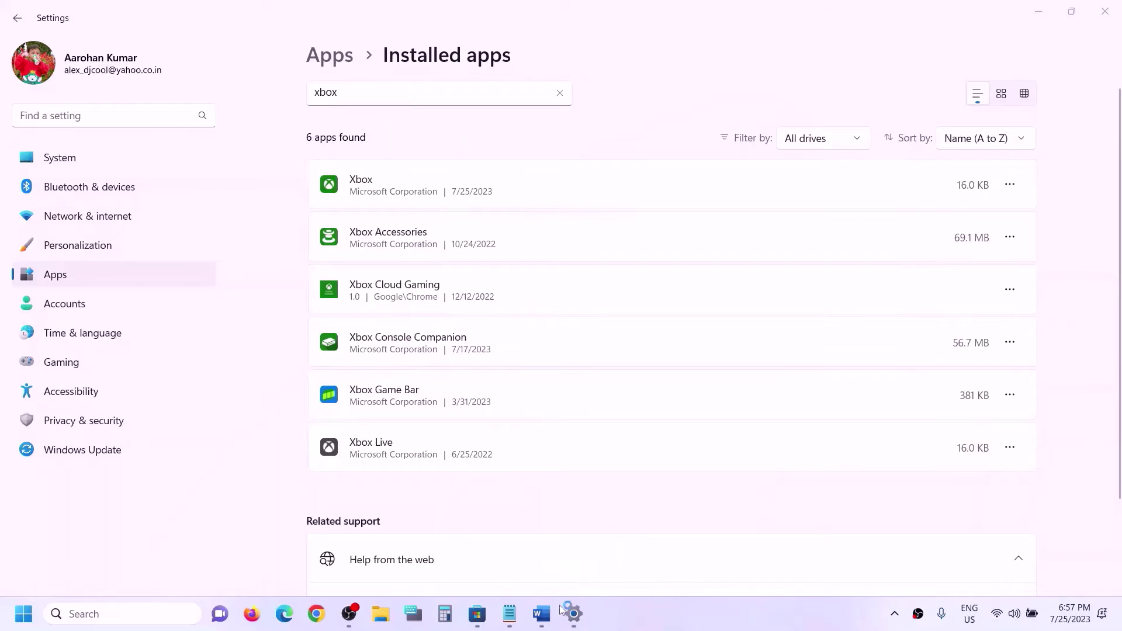
click(543, 550)
scroll(400, 349, down, 1)
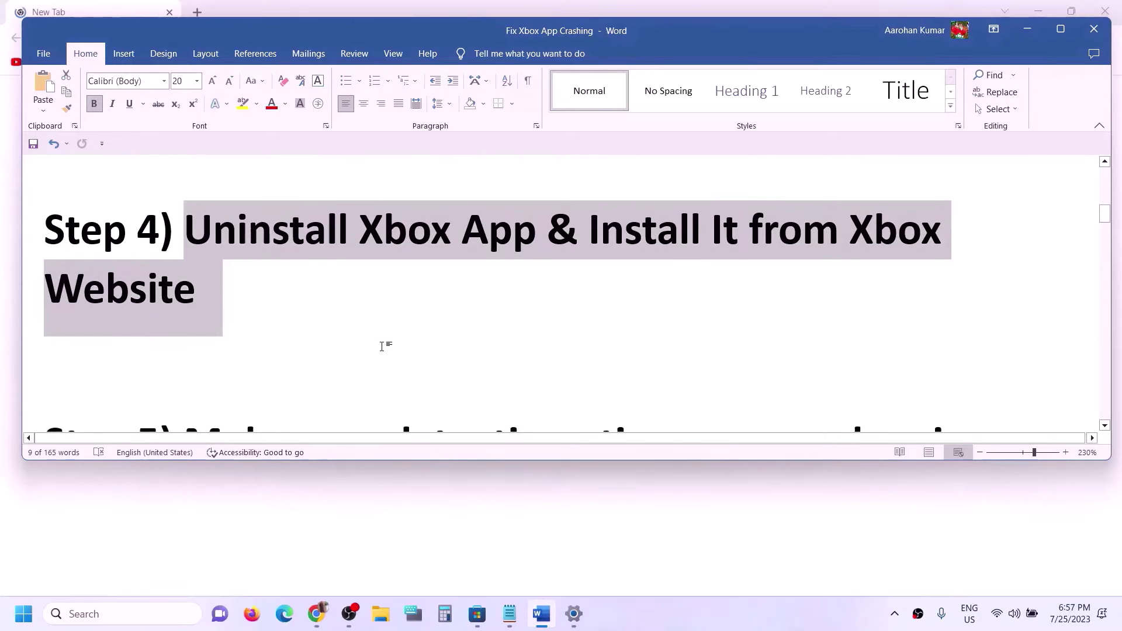
Step: Select the words 'Xbox App' in the Step 4 heading
click(515, 290)
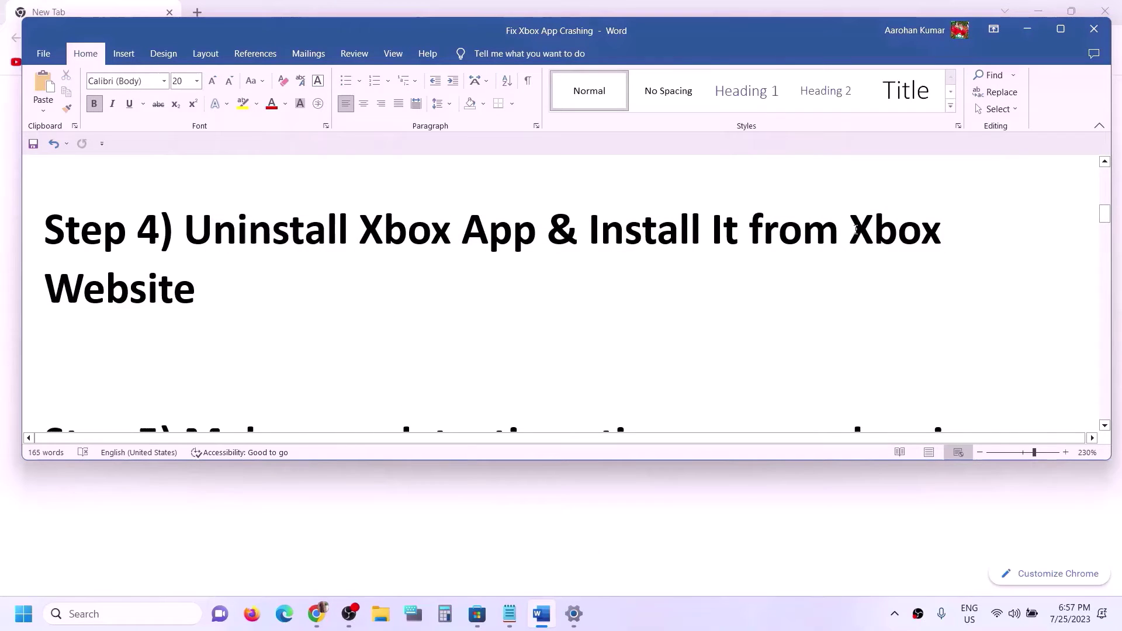
drag(538, 227, 359, 229)
key(ctrl+c)
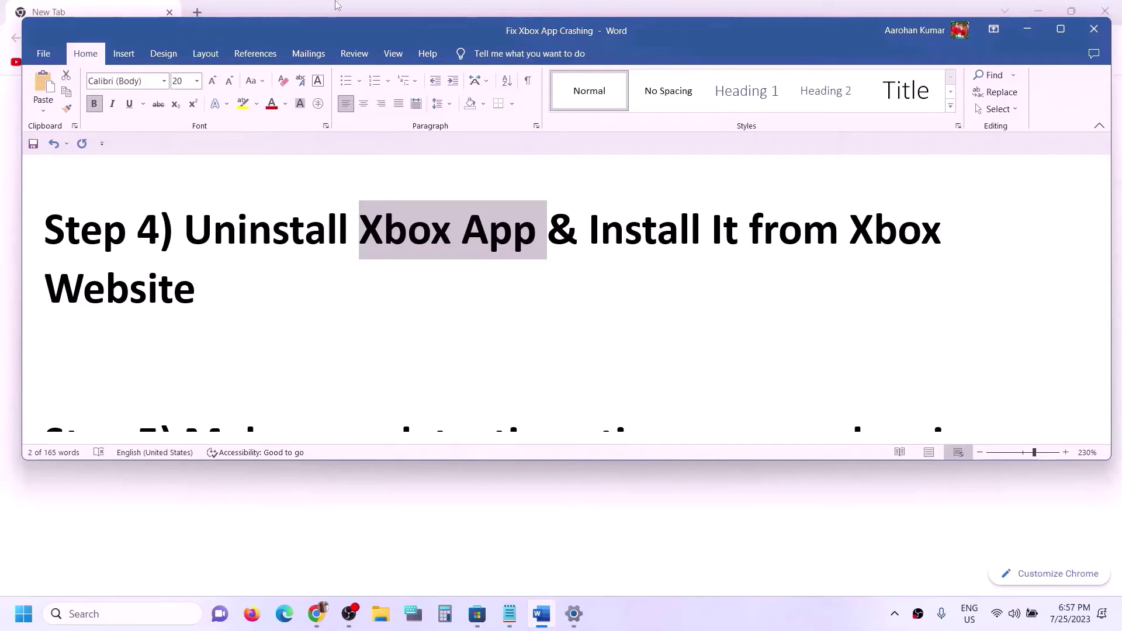
click(1026, 29)
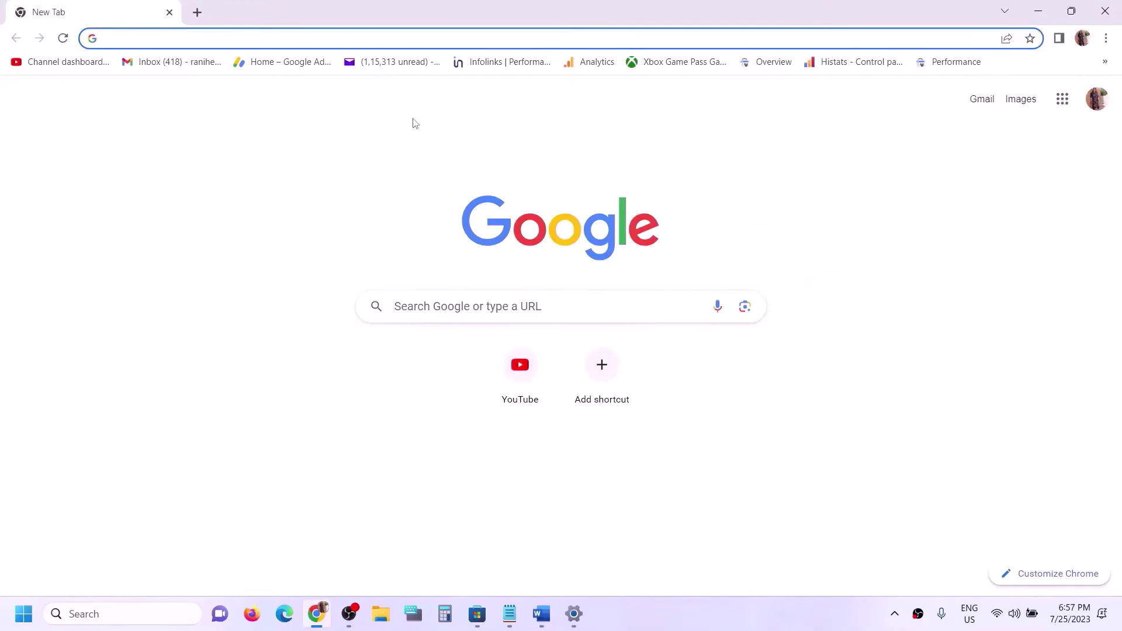
Step: Search the web for 'Xbox App' and download the installer from xbox.com's Xbox app for PC page
key(ctrl+v)
key(Return)
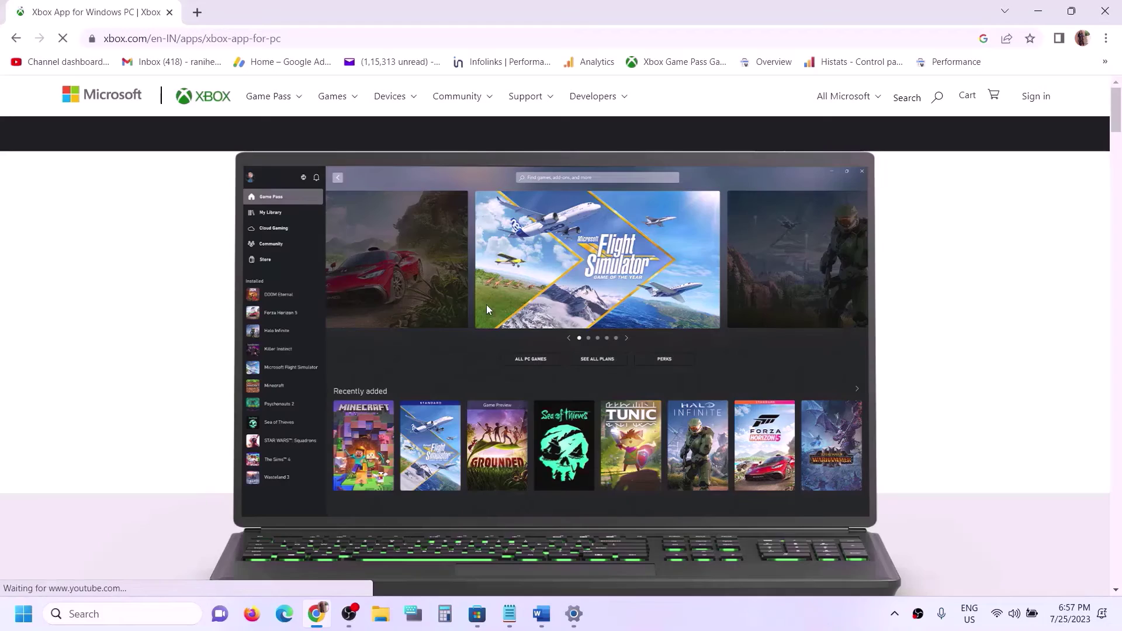
scroll(525, 341, down, 5)
scroll(525, 346, down, 4)
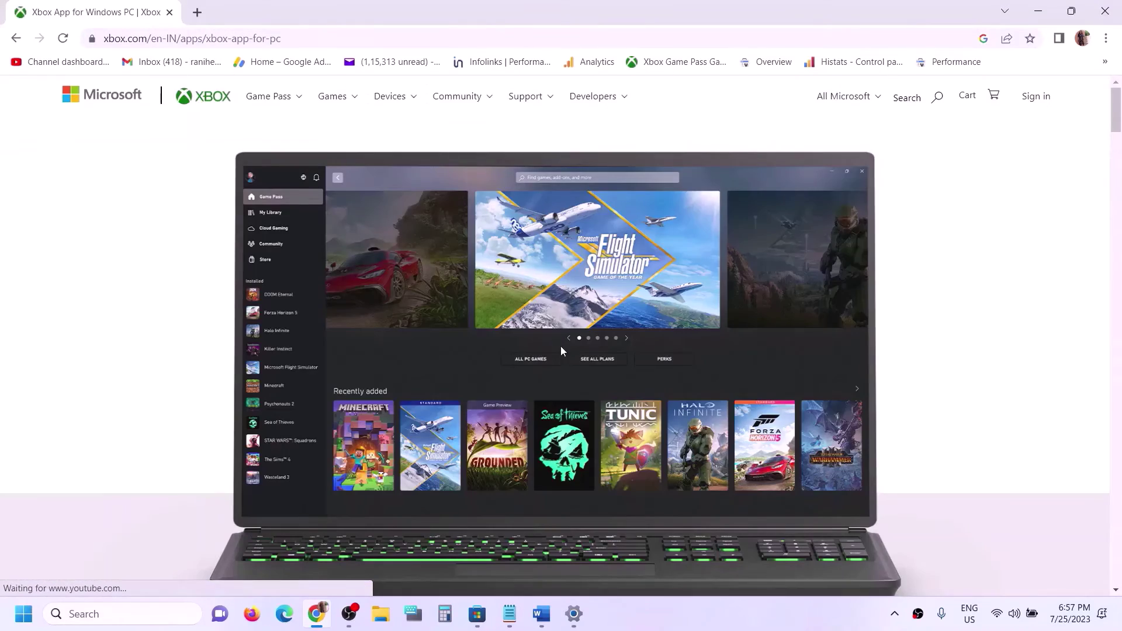
scroll(559, 339, down, 7)
scroll(564, 365, down, 2)
click(568, 270)
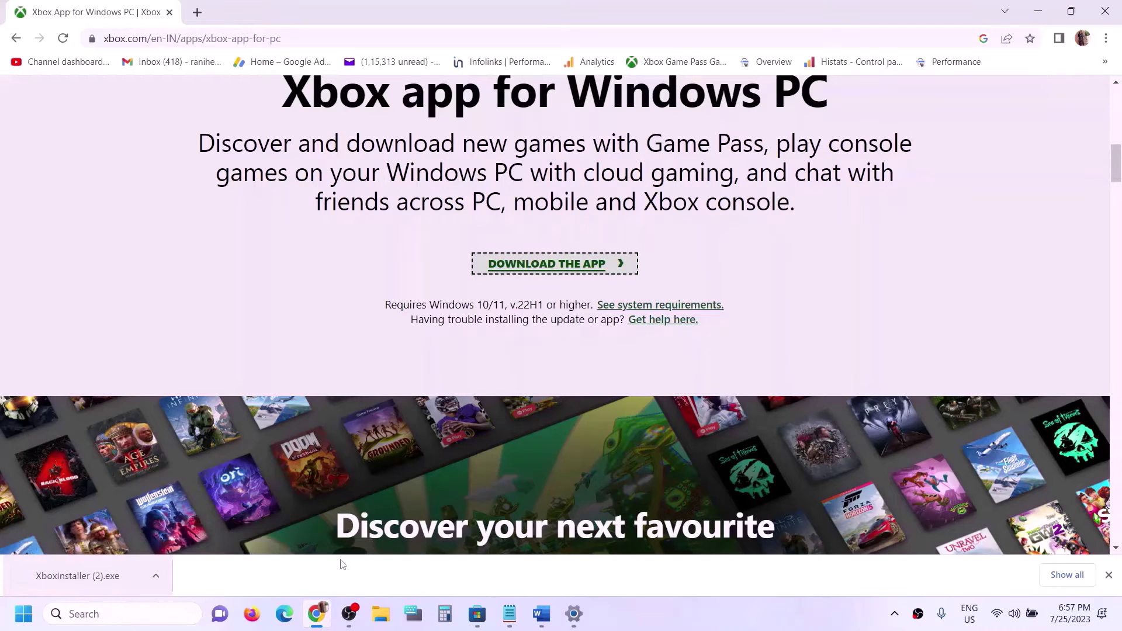
Step: Select the Step 5 date and region heading in the troubleshooting notes
click(541, 613)
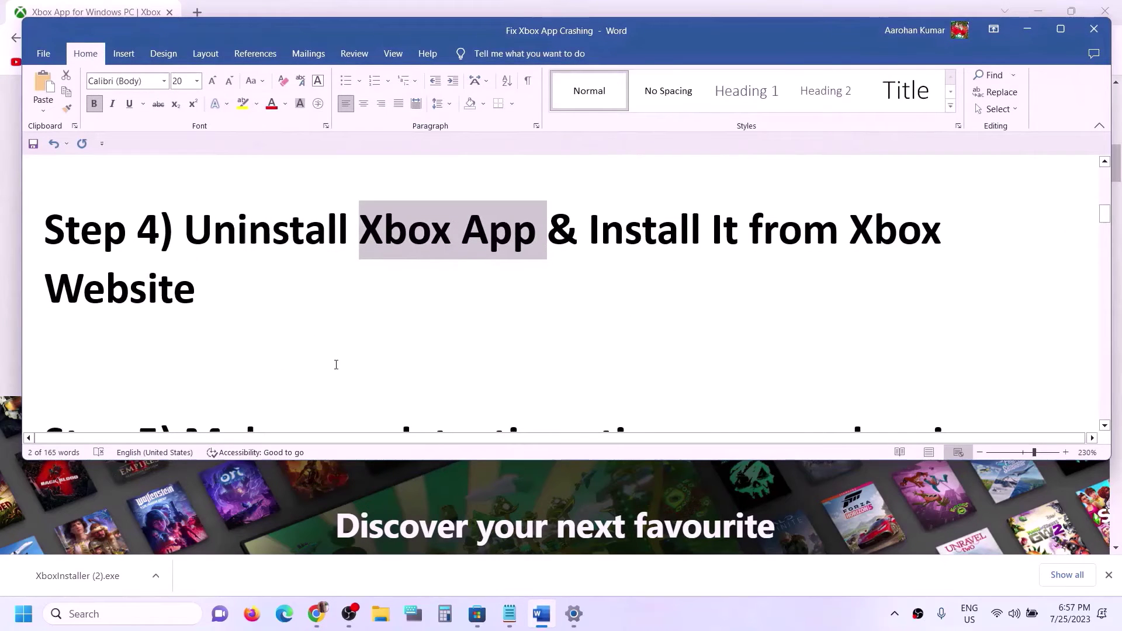
scroll(335, 366, down, 3)
drag(175, 272, 993, 289)
click(1027, 28)
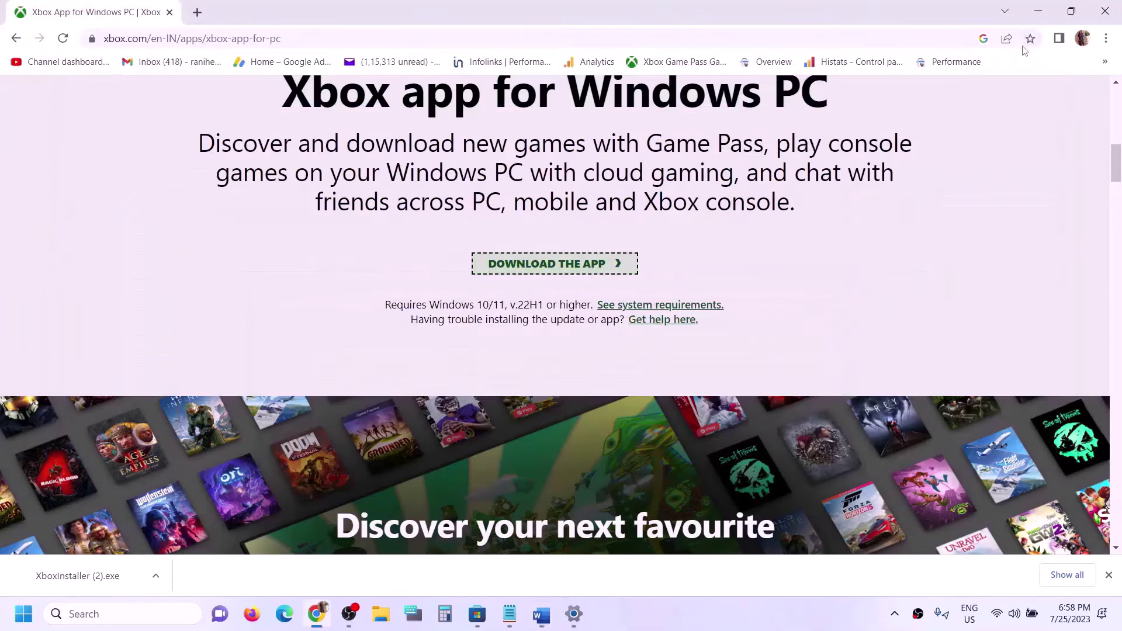
Step: Sync the clock with the time server from the taskbar clock's date and time settings
right_click(1074, 620)
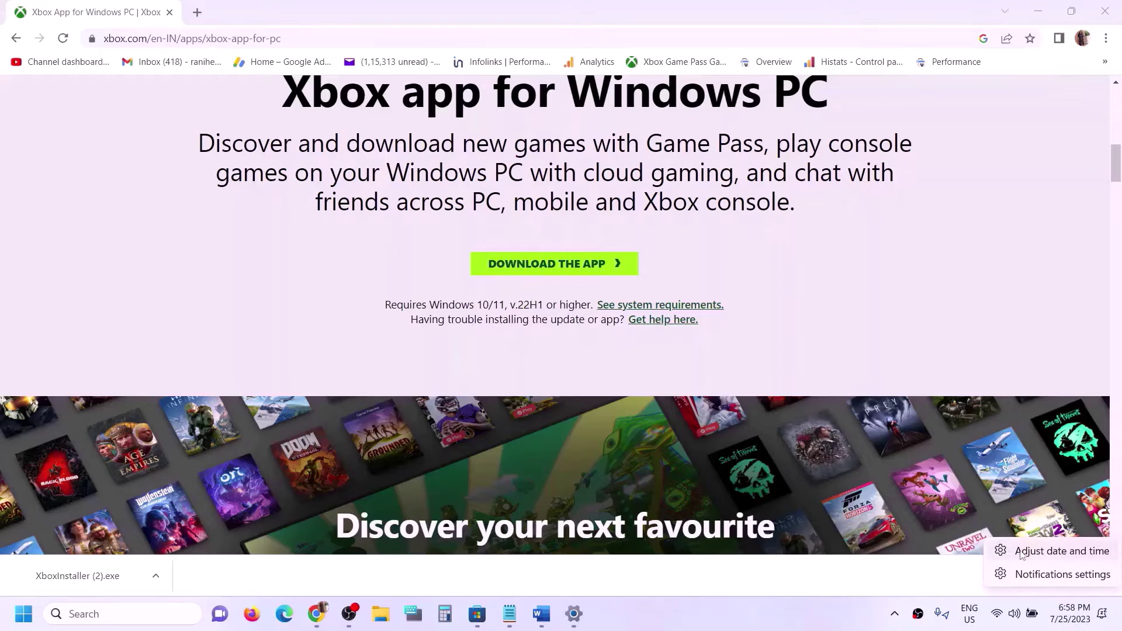
click(1020, 552)
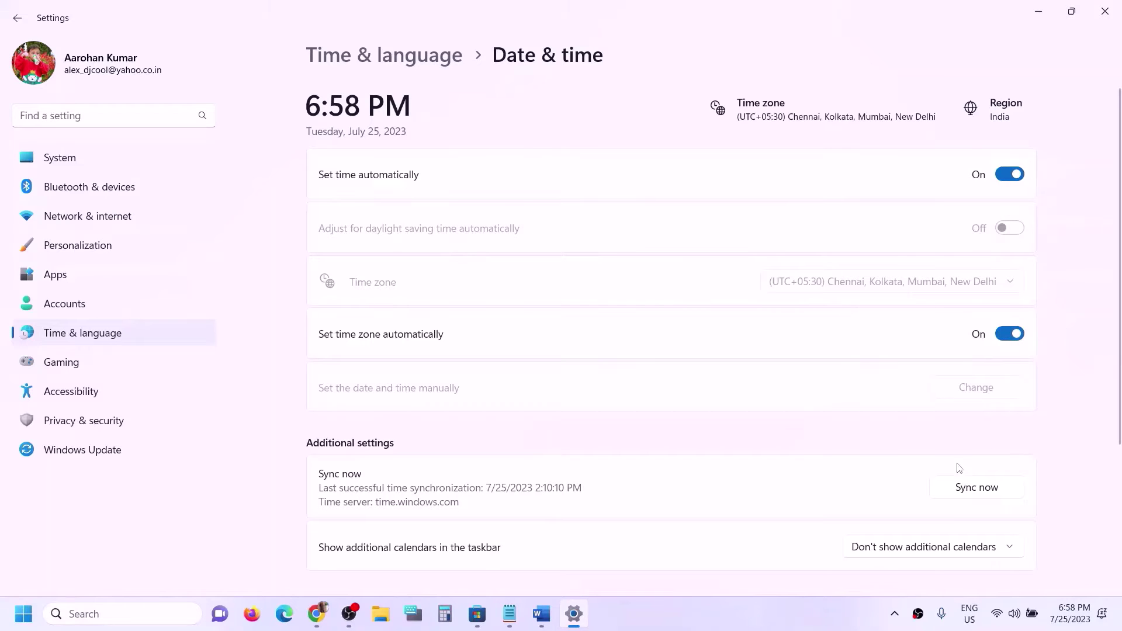
click(994, 494)
Step: Confirm India as the country or region in Language & region, then close Settings
click(101, 338)
click(396, 243)
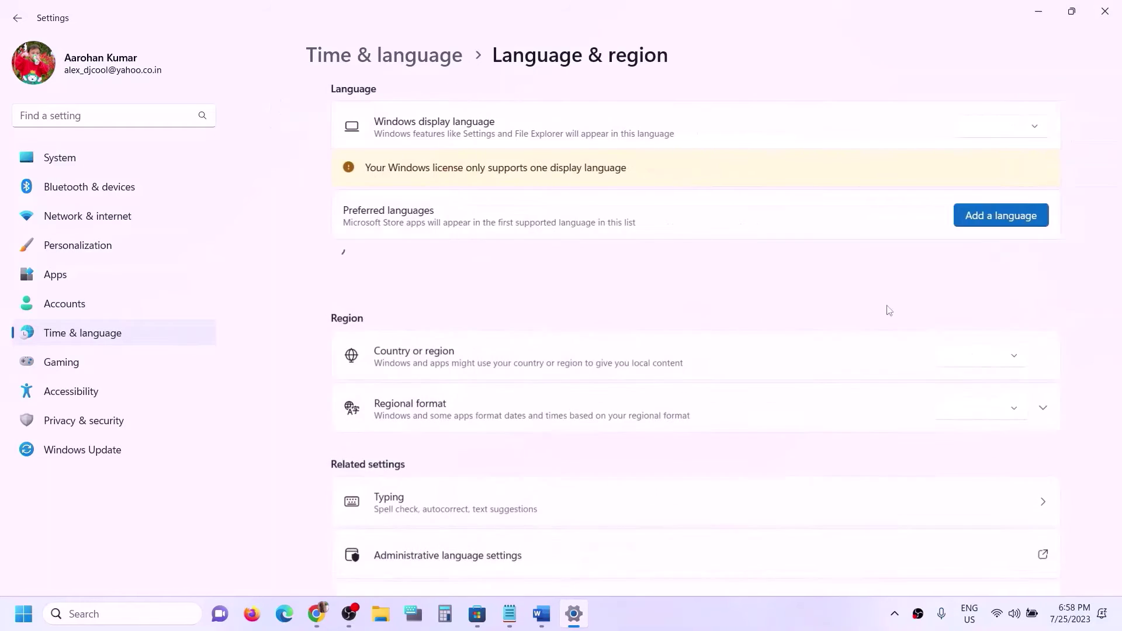
click(953, 416)
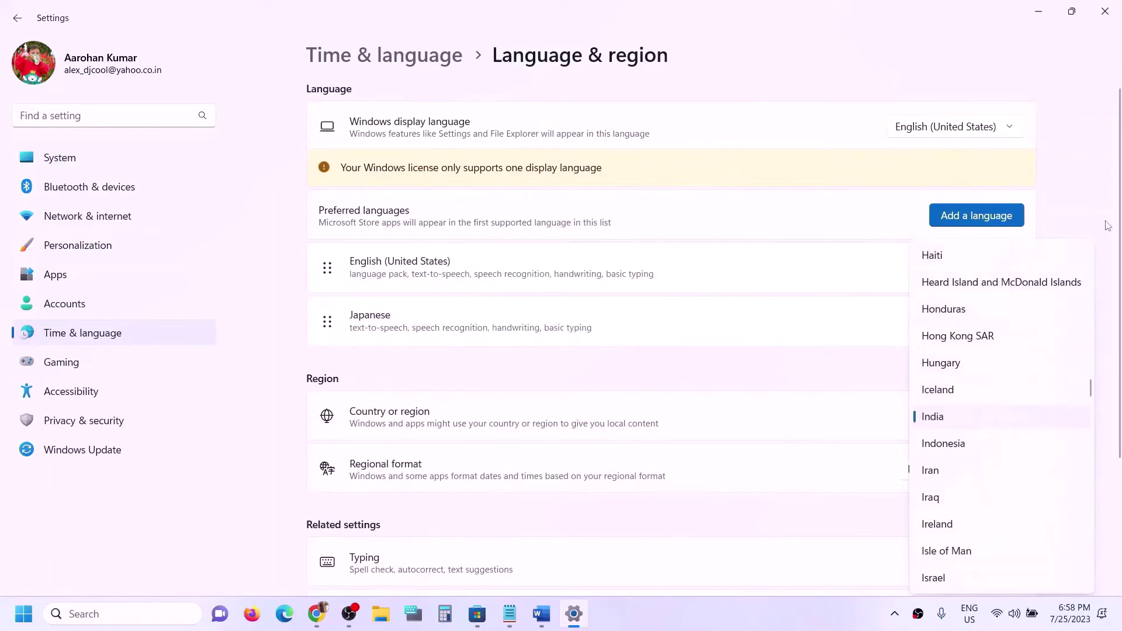
click(1093, 201)
click(1104, 12)
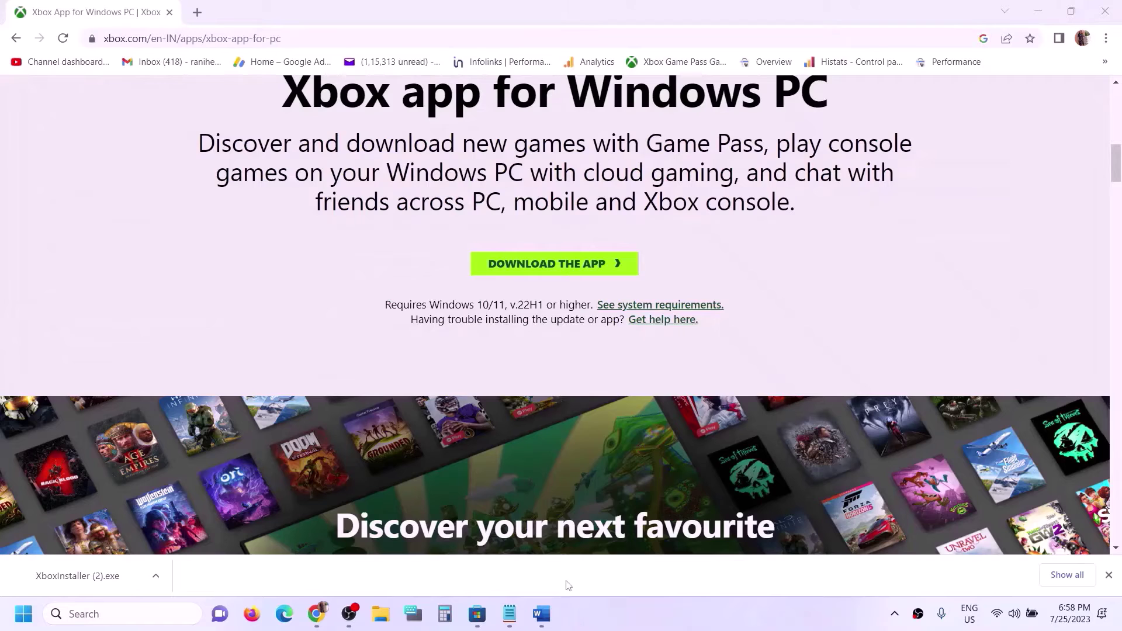
Step: Select the Step 6 heading 'Clear store cache Using wsreset command' in the notes
click(541, 613)
scroll(361, 363, down, 2)
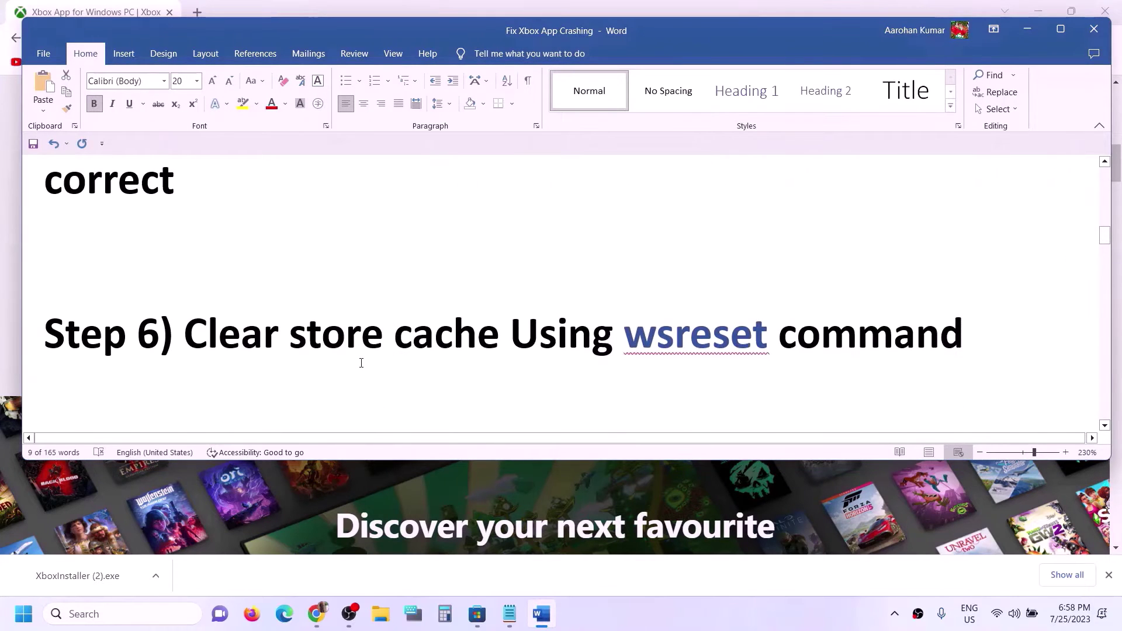
drag(278, 334, 771, 342)
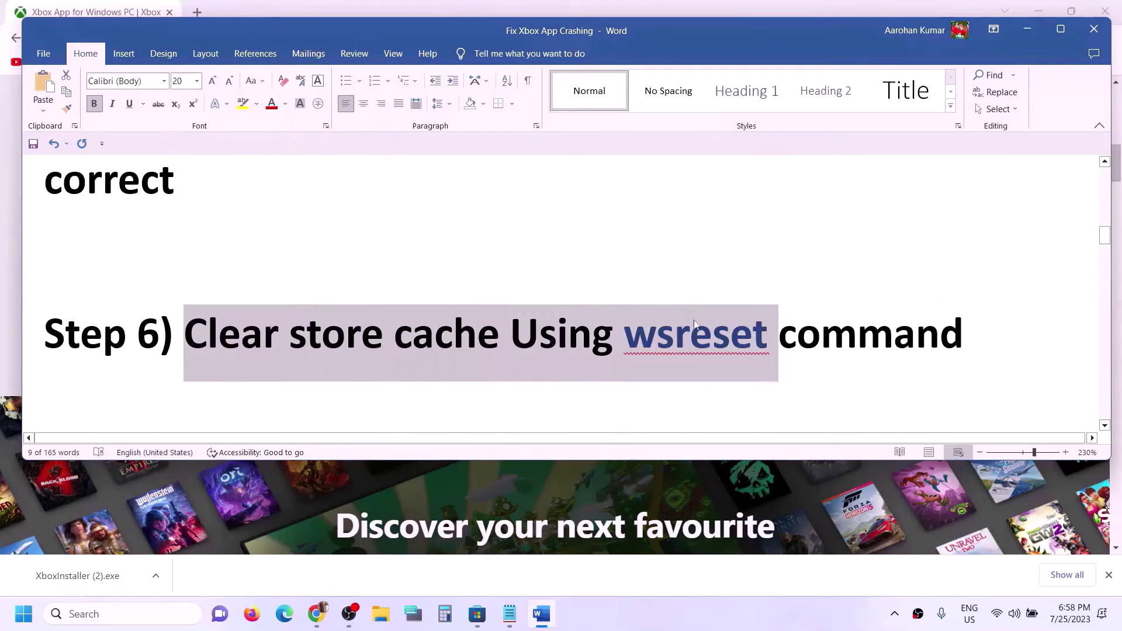
Step: Run the wsreset command from Windows Search to clear the Microsoft Store cache
click(700, 352)
double_click(700, 352)
key(ctrl+c)
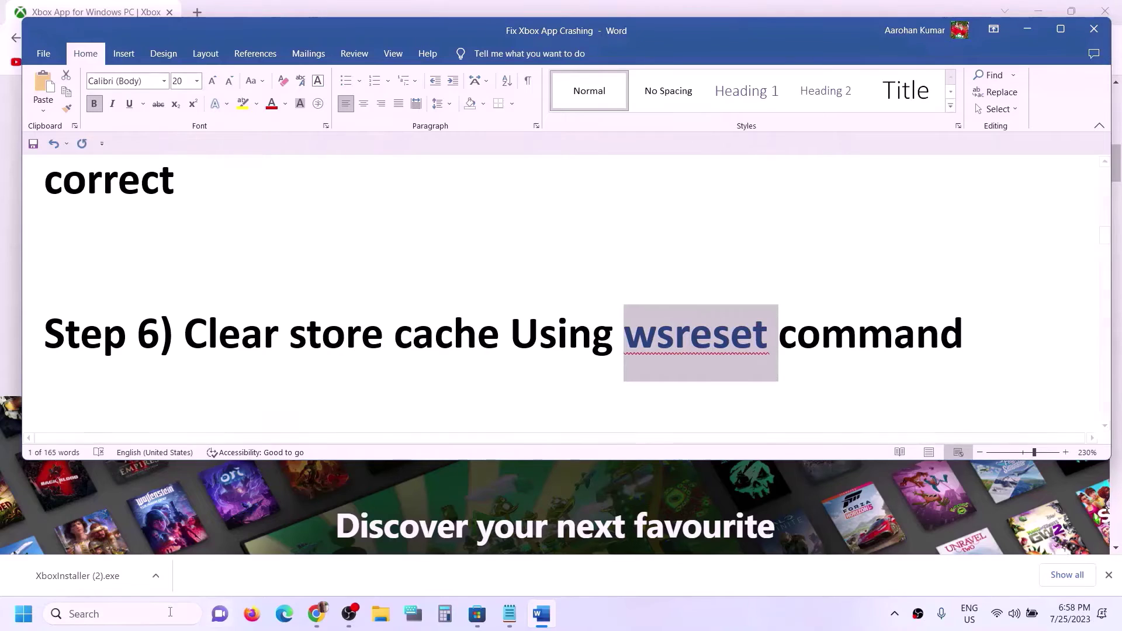
click(89, 615)
key(ctrl+v)
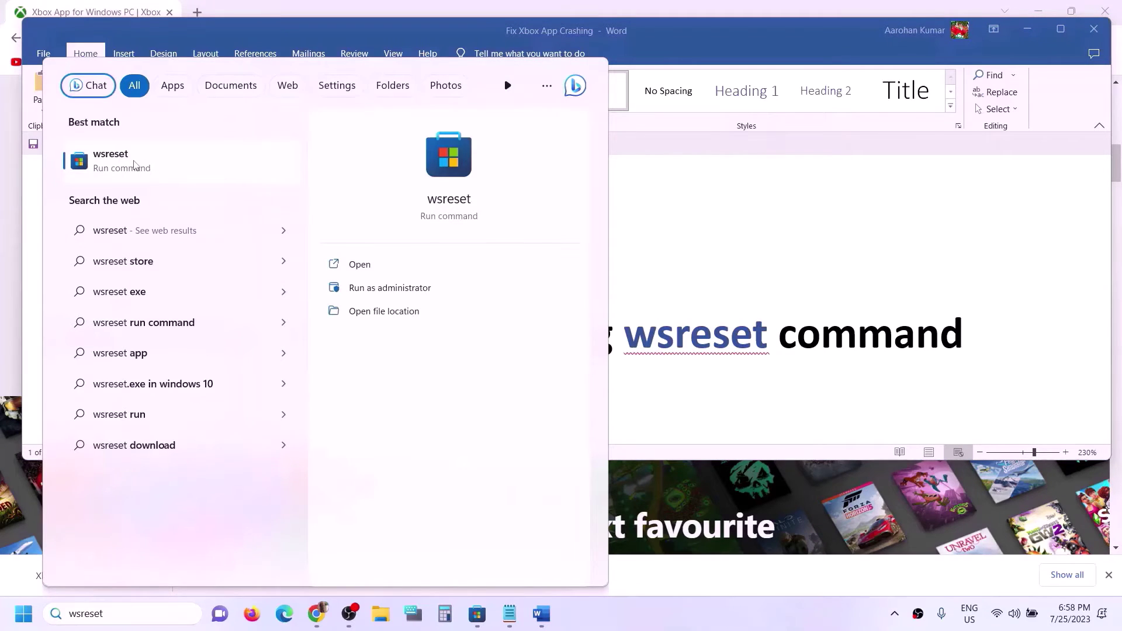
click(134, 165)
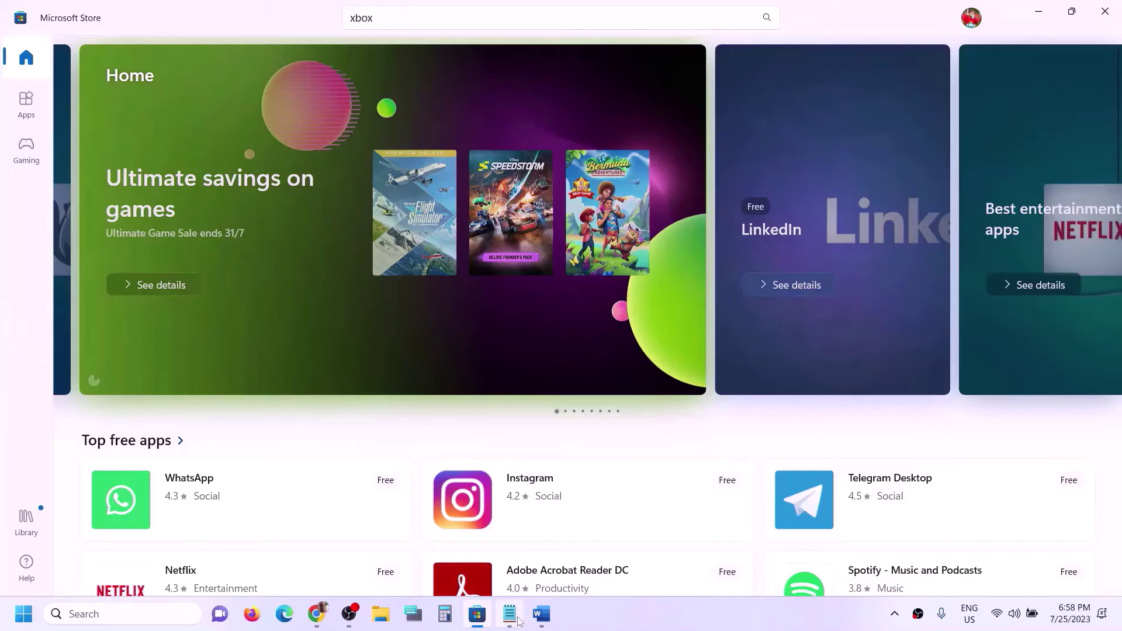
Step: Move the Word notes on to Step 7, Update Windows 10/11, and bring up Windows Settings
click(541, 613)
scroll(378, 399, down, 1)
scroll(379, 399, down, 1)
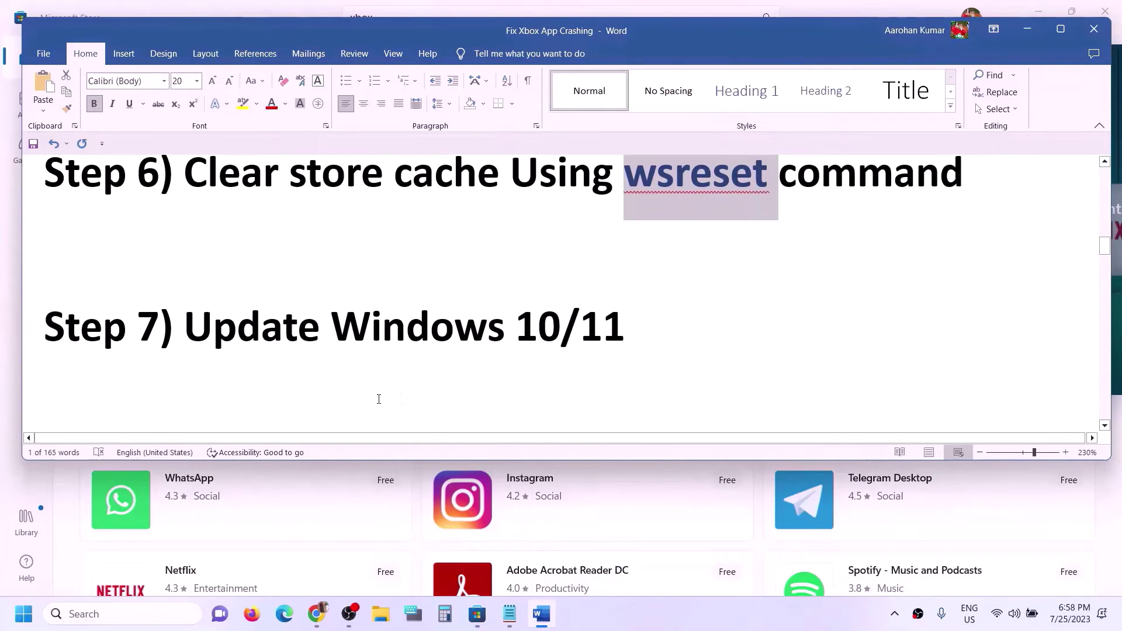
drag(213, 328, 624, 330)
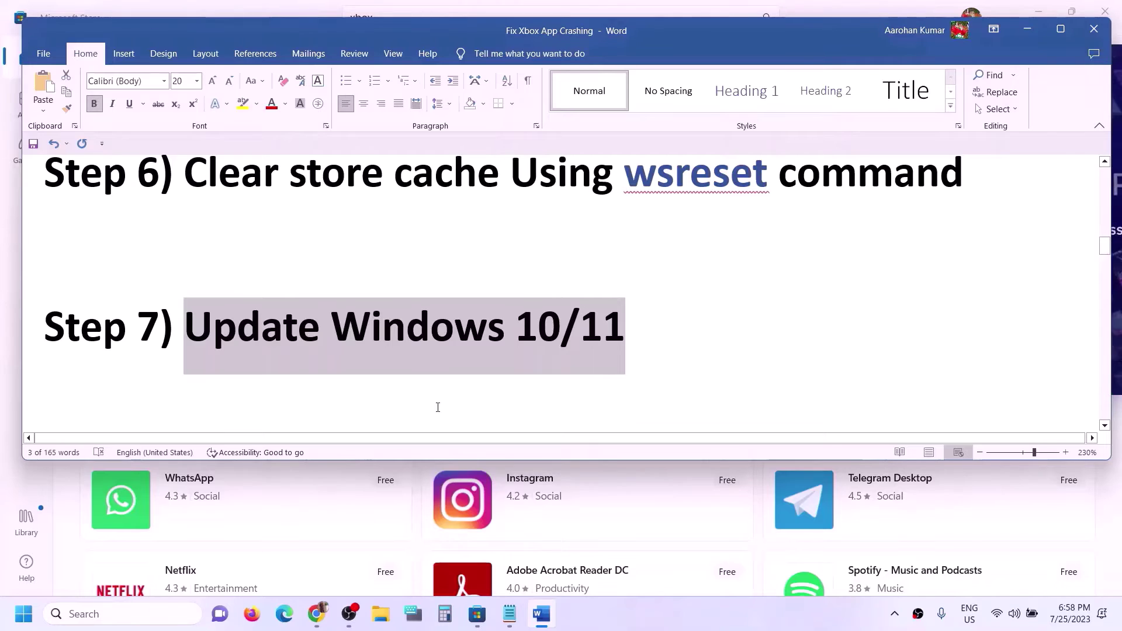
key(super+i)
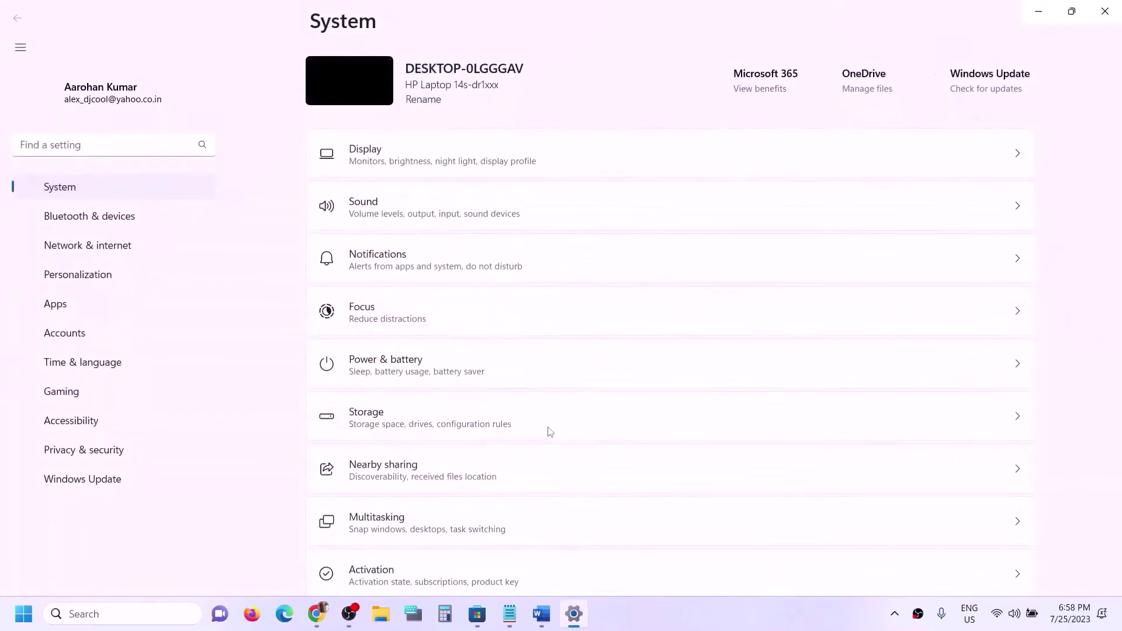
Step: Start a check for updates on the Windows Update page
click(50, 451)
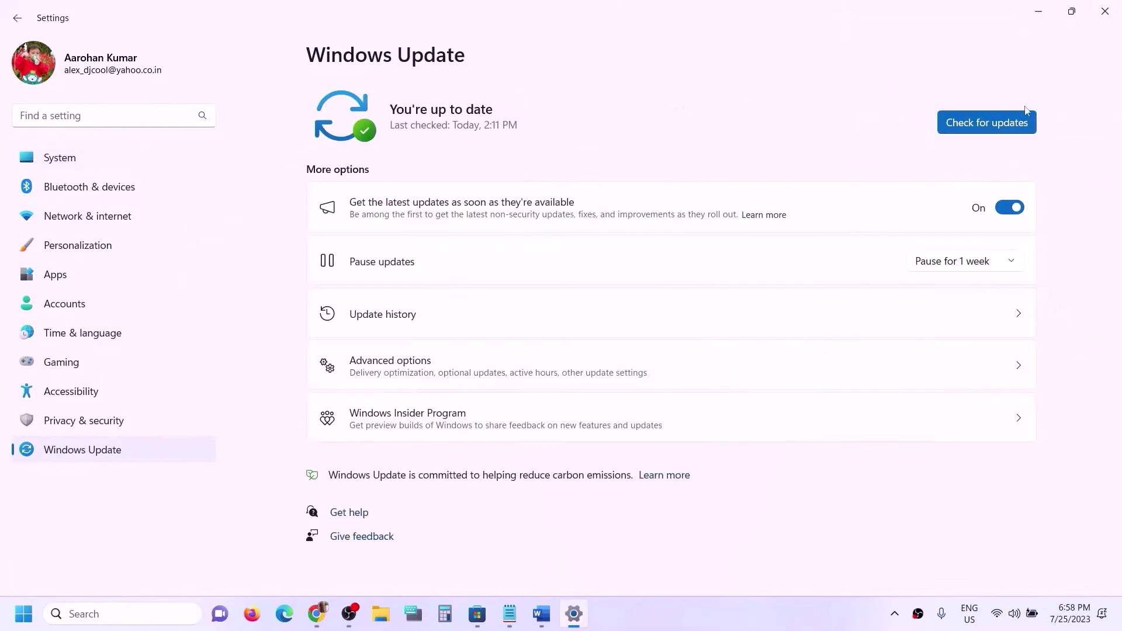
click(988, 124)
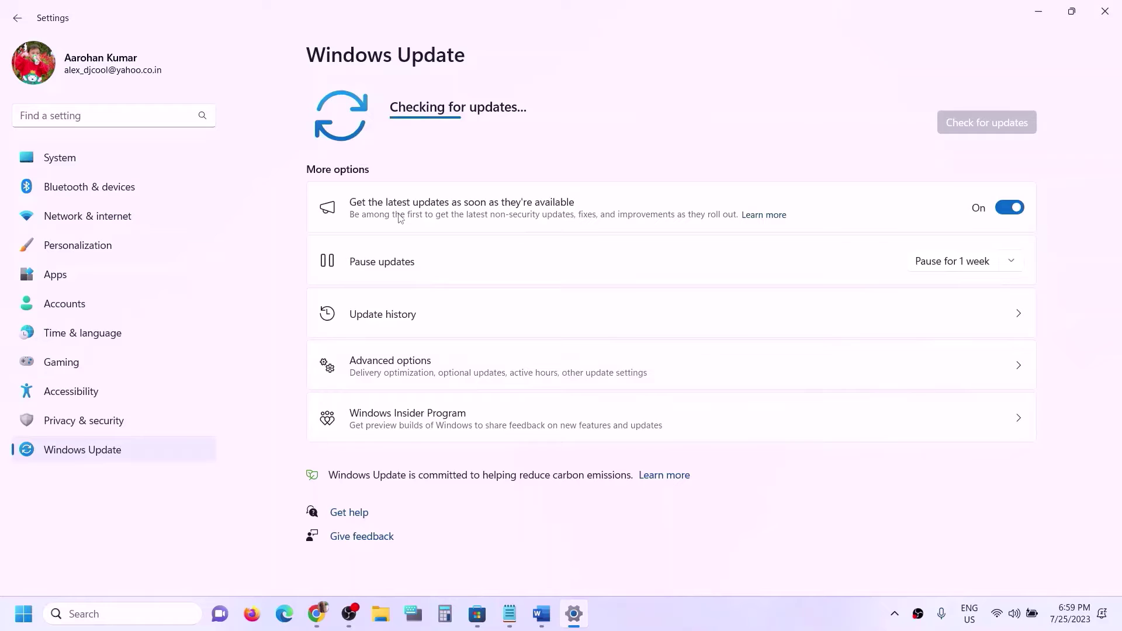
click(551, 624)
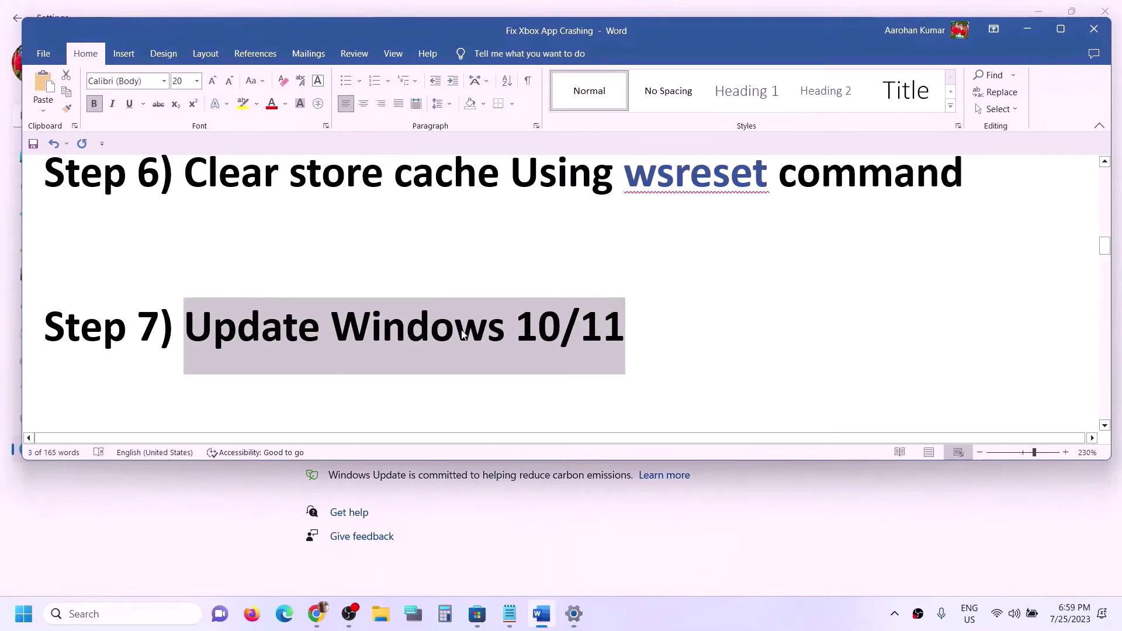
Step: Select the Xbox Identity Provider store link under Step 8 in the Word notes
scroll(463, 333, down, 3)
scroll(462, 333, down, 2)
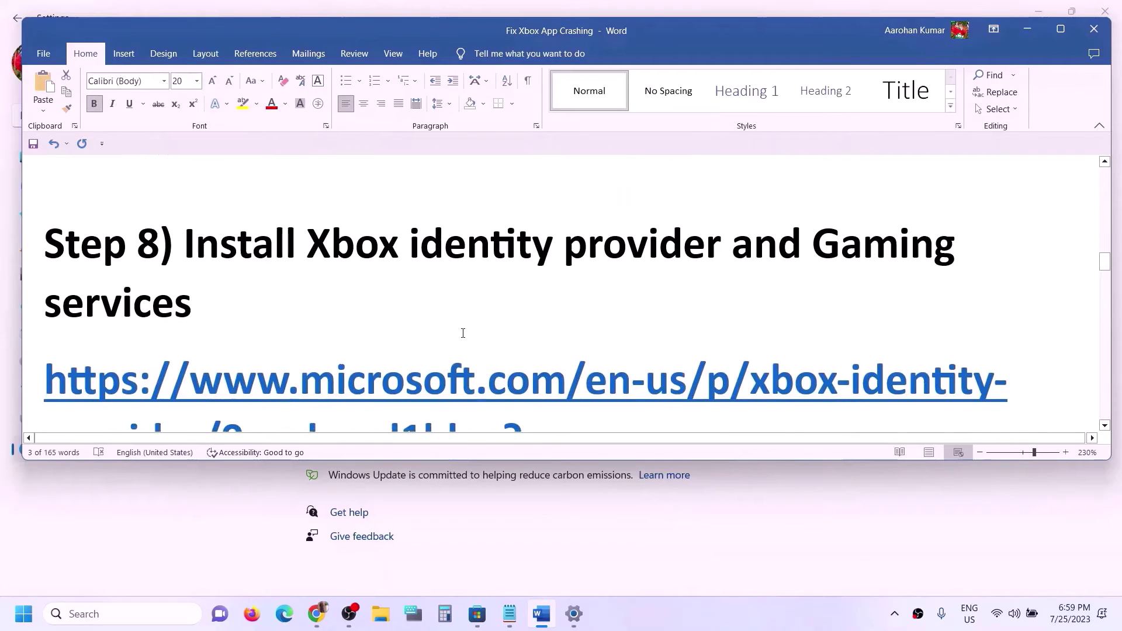
drag(308, 236, 343, 316)
scroll(492, 347, down, 1)
scroll(491, 347, down, 4)
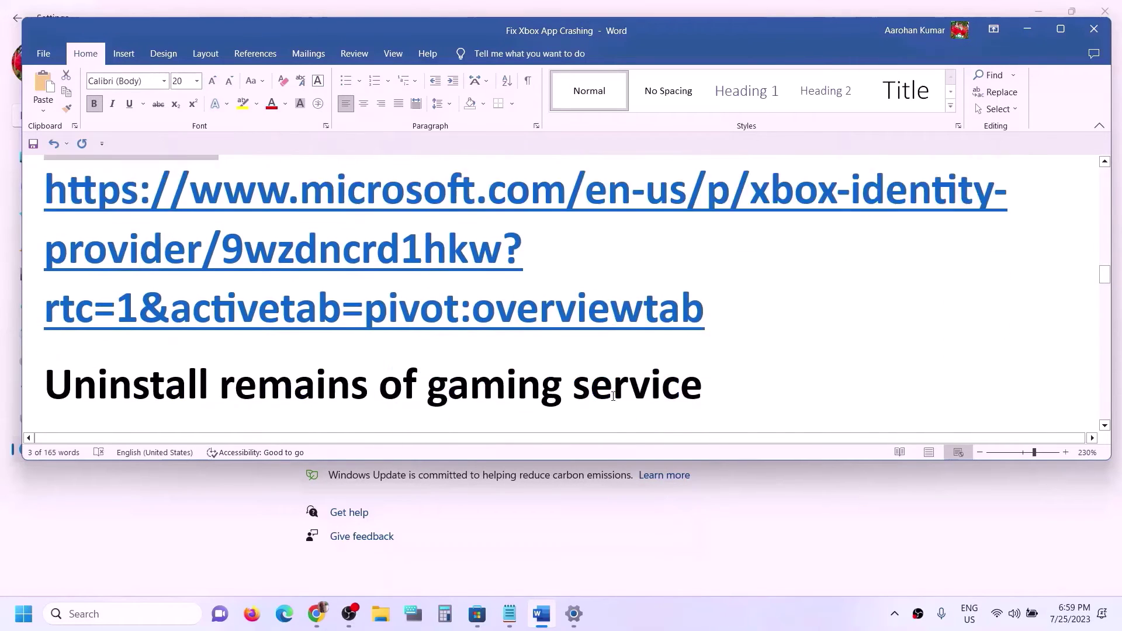
scroll(492, 347, up, 1)
drag(716, 345, 46, 228)
key(ctrl+c)
Step: Load the Xbox Identity Provider link in a new Chrome tab and open it in Microsoft Store
click(316, 613)
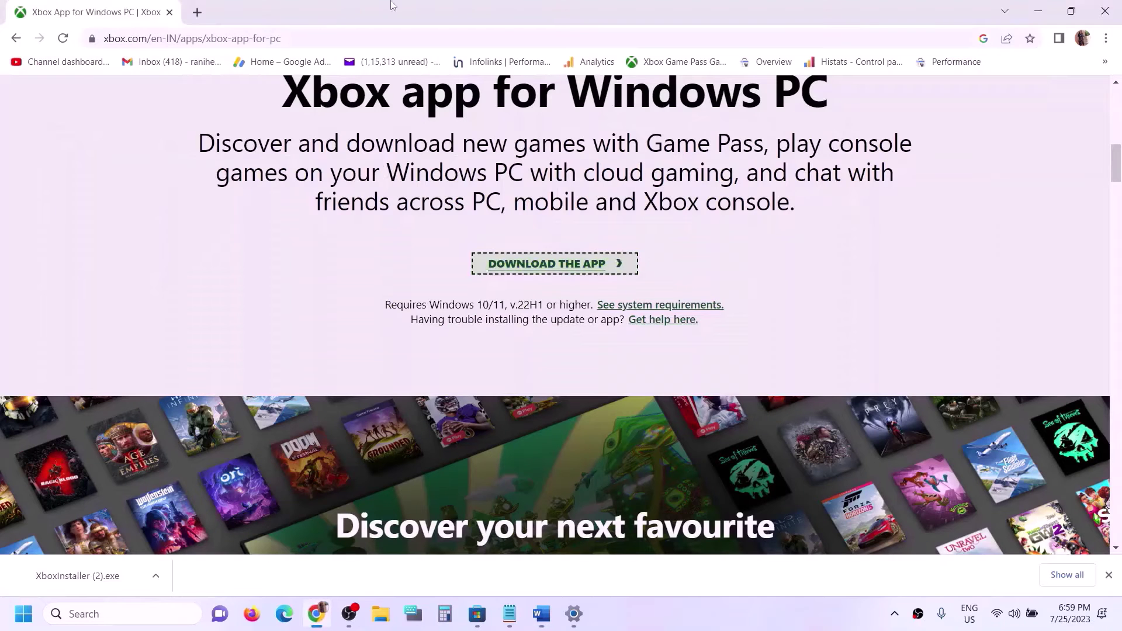
click(196, 12)
key(ctrl+v)
key(Return)
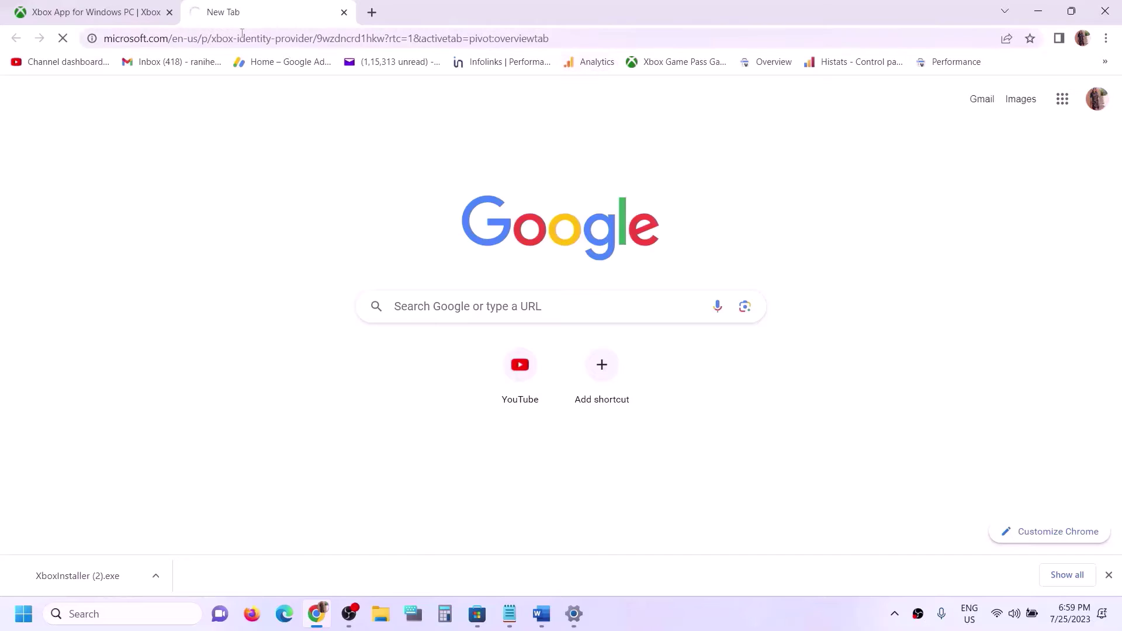
click(372, 13)
key(ctrl+v)
key(Return)
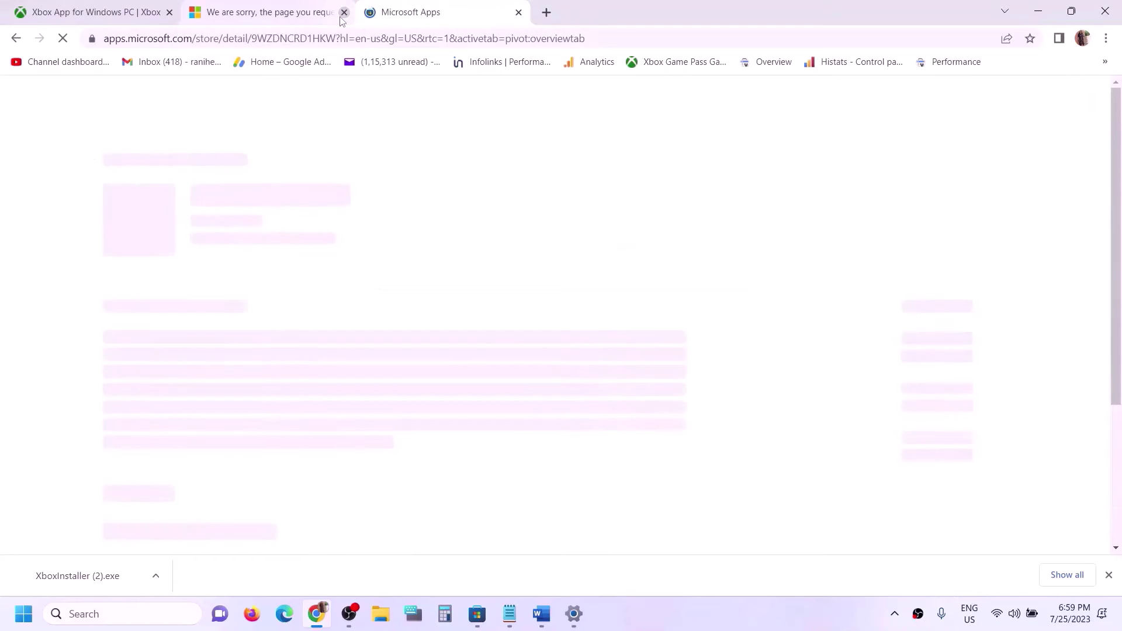
click(344, 12)
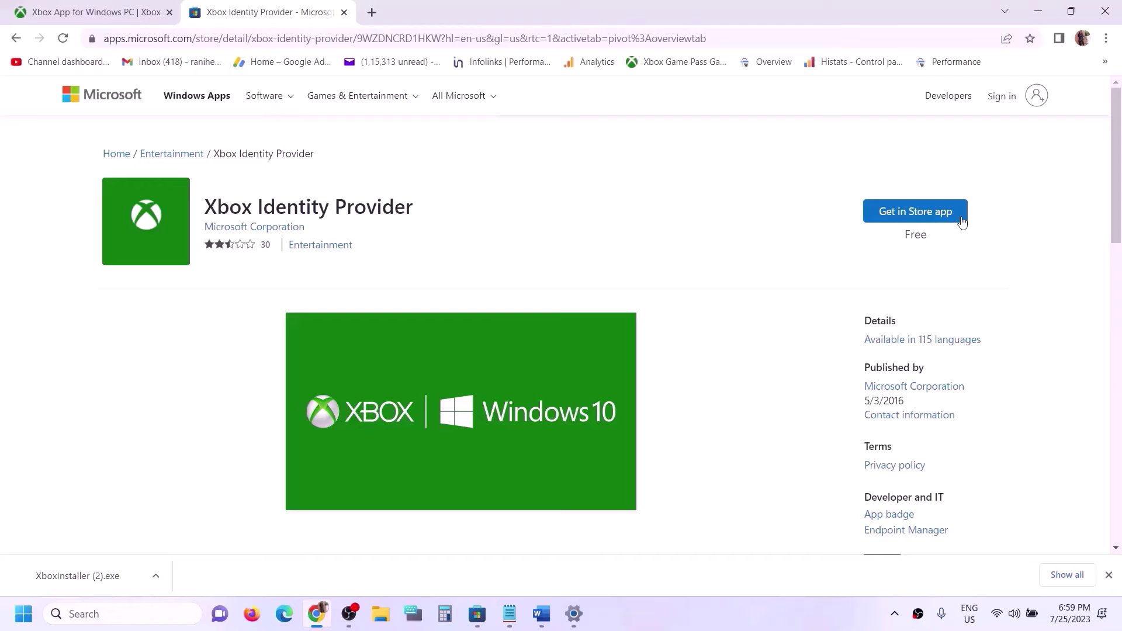
click(916, 219)
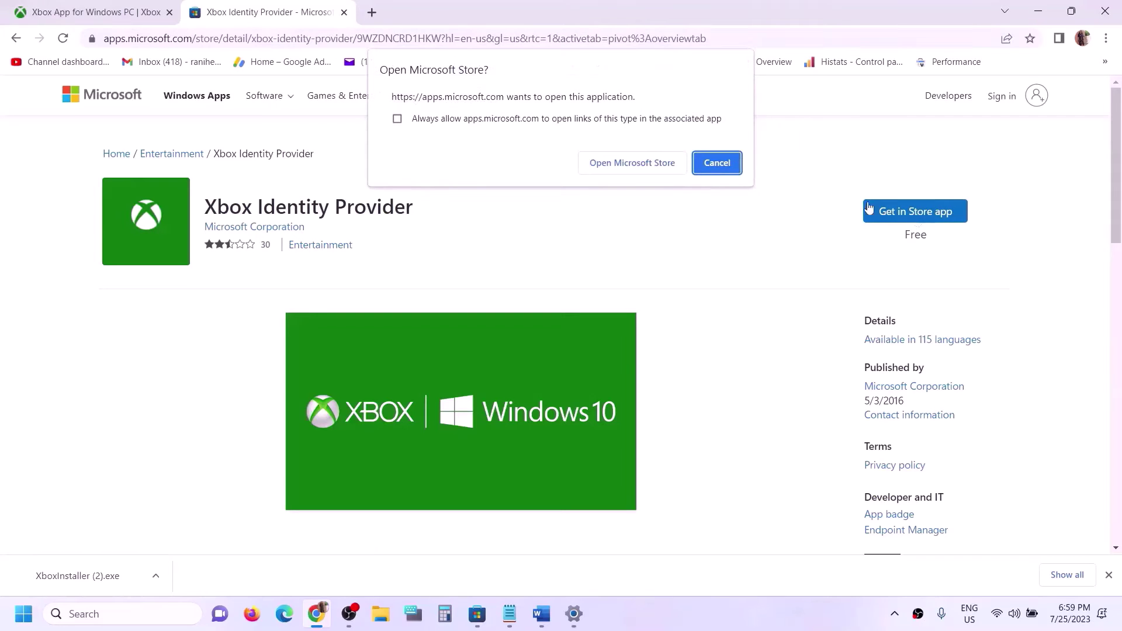
click(643, 164)
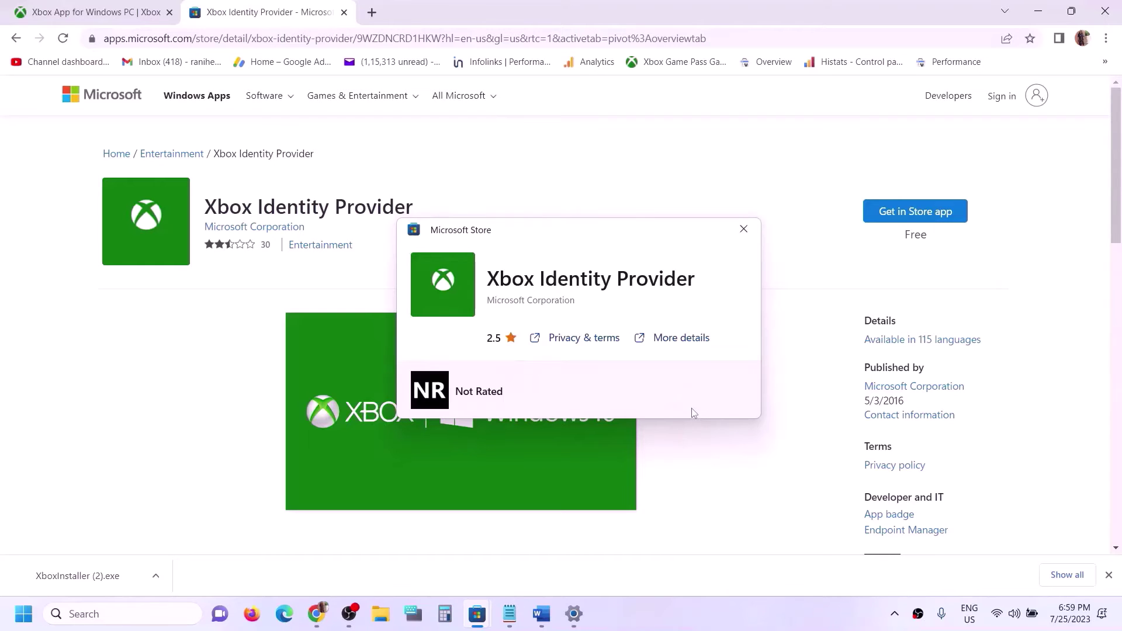
Step: Copy the get-appxpackage Microsoft.GamingServices removal command from the Word notes
click(541, 613)
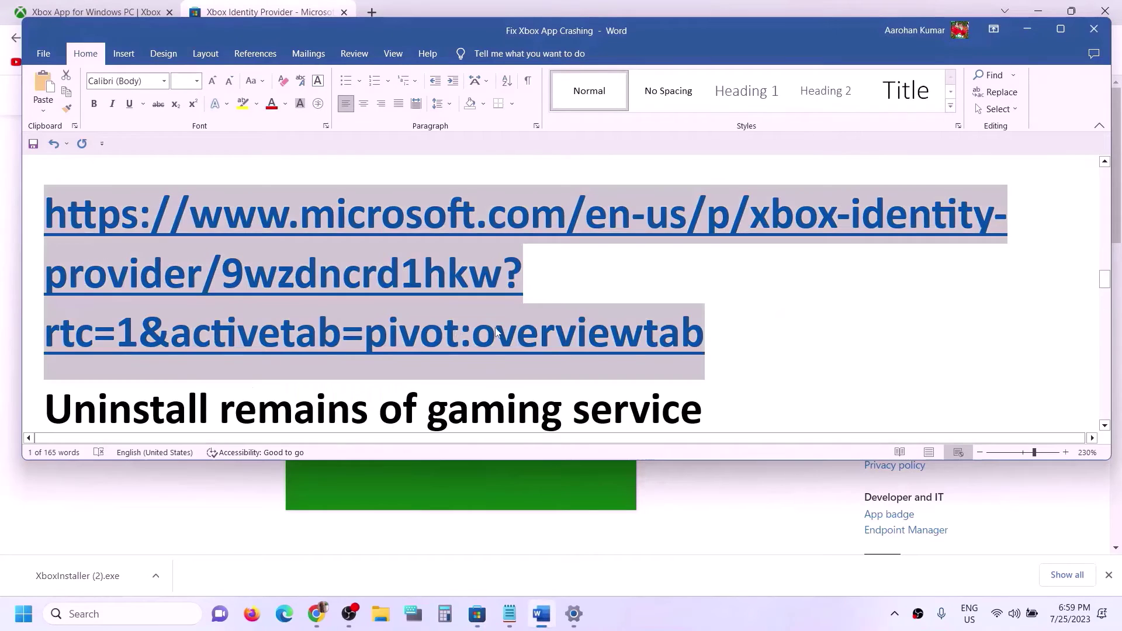
scroll(177, 381, down, 3)
scroll(184, 368, down, 2)
scroll(208, 316, up, 2)
drag(180, 259, 543, 251)
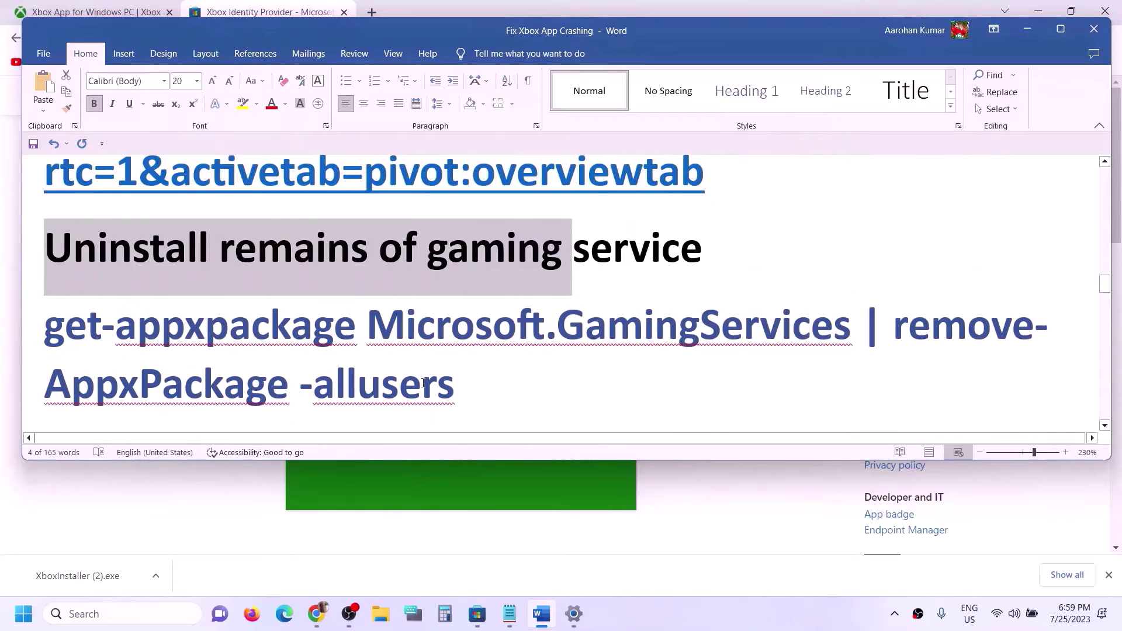
scroll(475, 305, down, 2)
drag(475, 306, 44, 245)
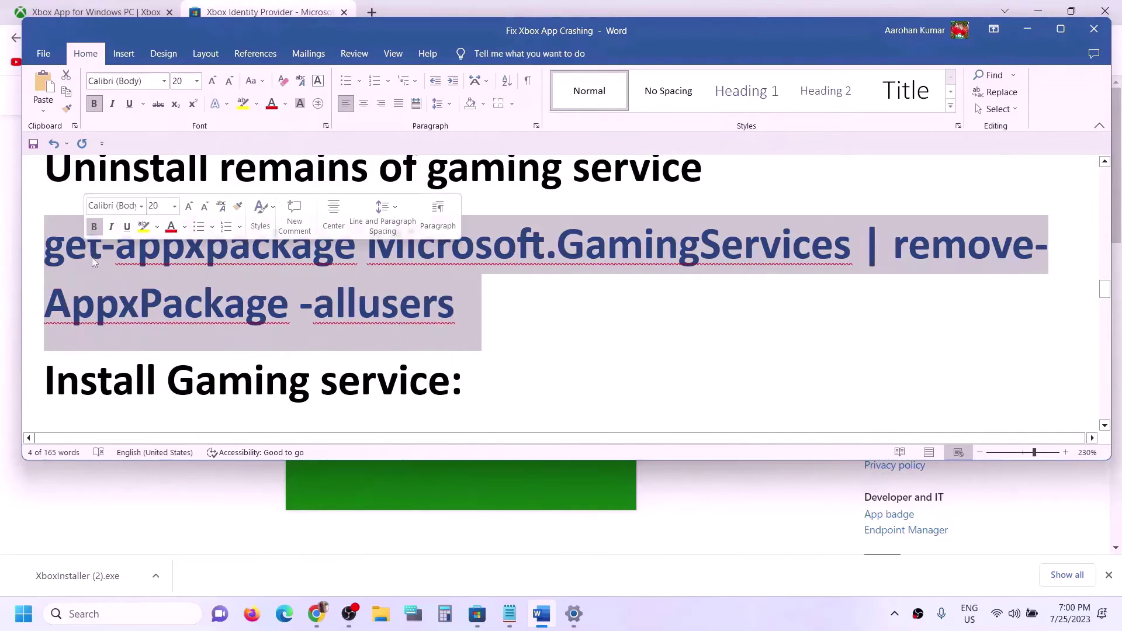
right_click(95, 260)
click(132, 314)
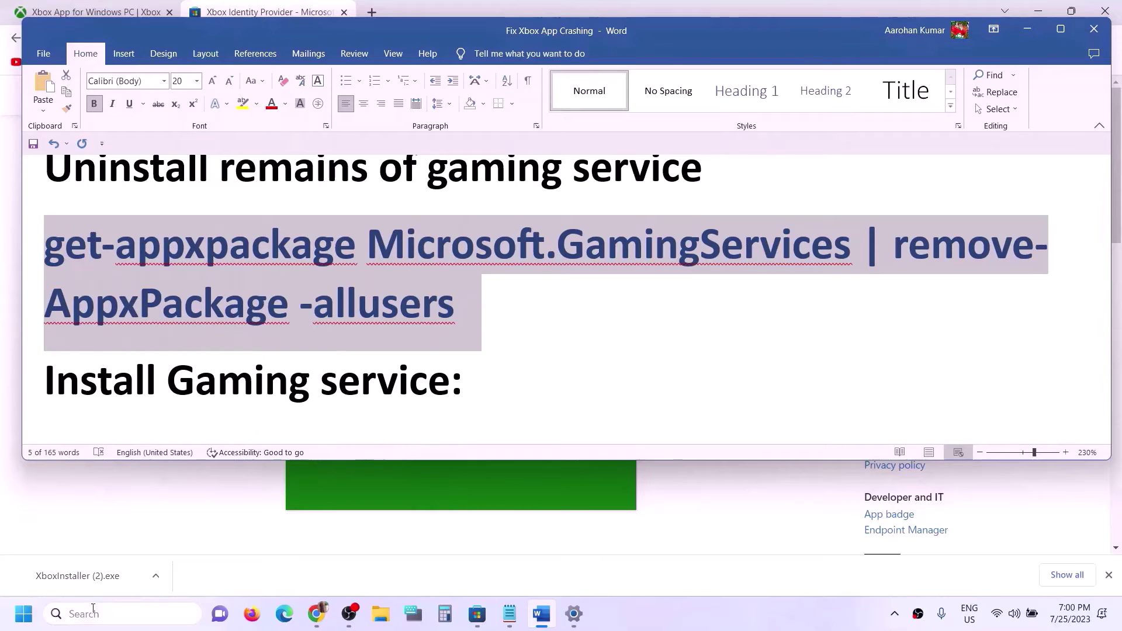
Step: Launch Windows PowerShell as administrator
click(92, 612)
text(powershell)
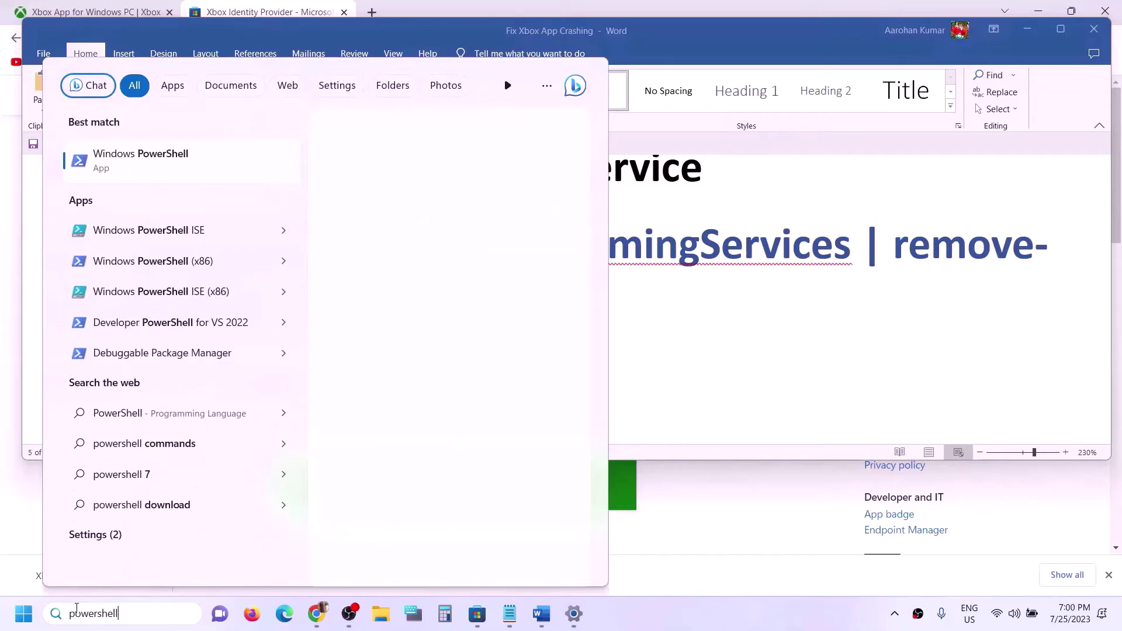
right_click(171, 167)
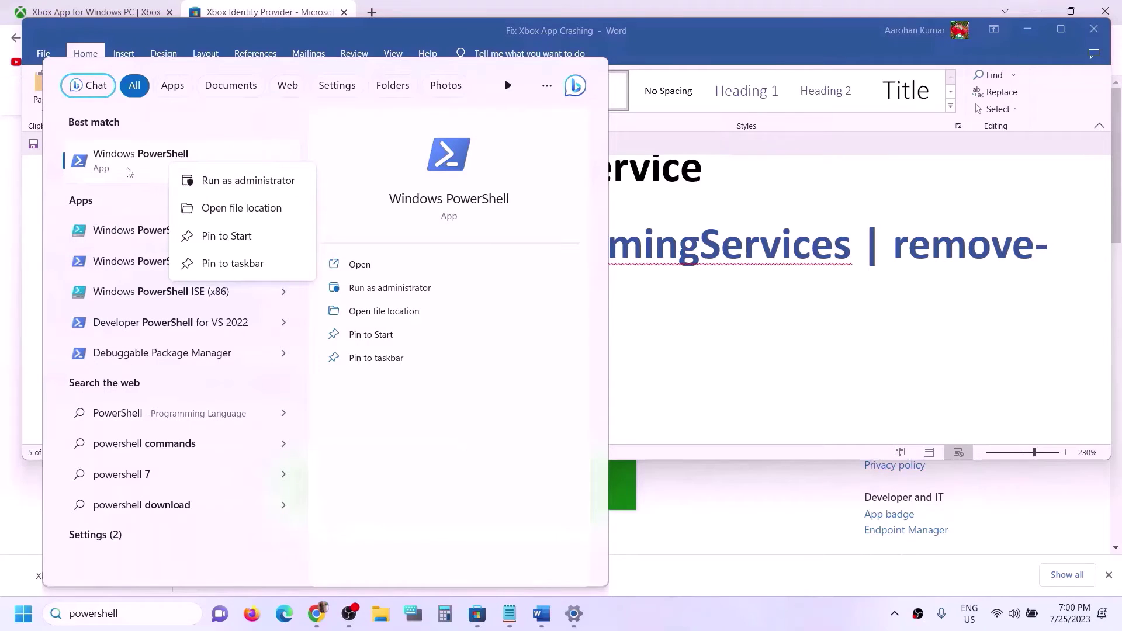
click(251, 180)
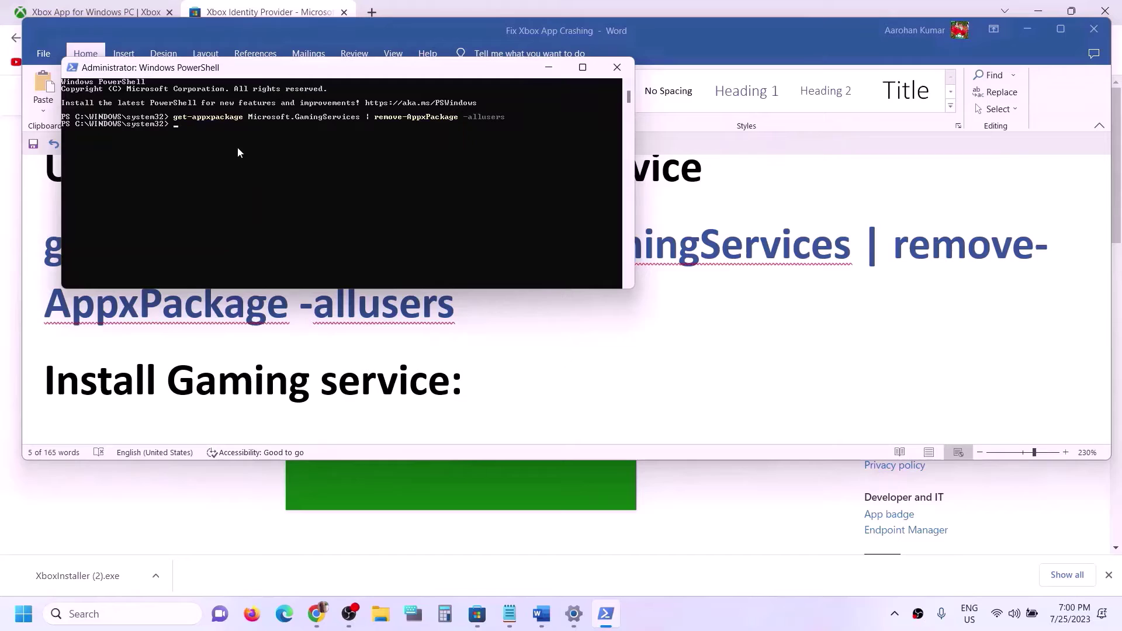
Step: Copy the start ms-windows-store command from Word and run it in PowerShell
click(338, 370)
scroll(388, 368, down, 3)
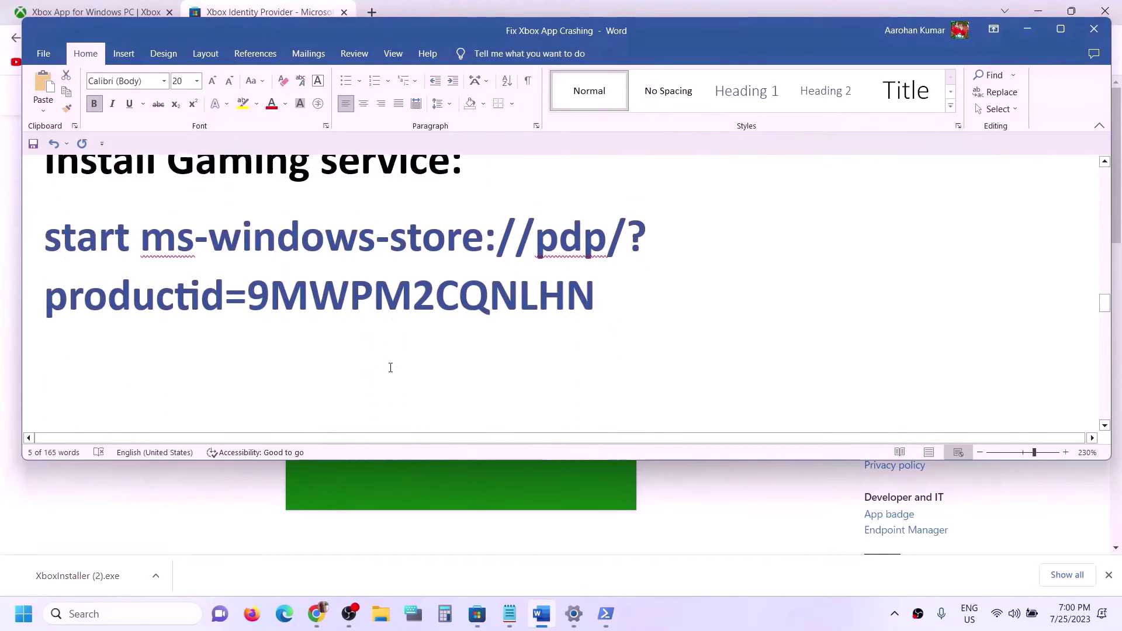
scroll(403, 363, up, 1)
drag(641, 350, 53, 296)
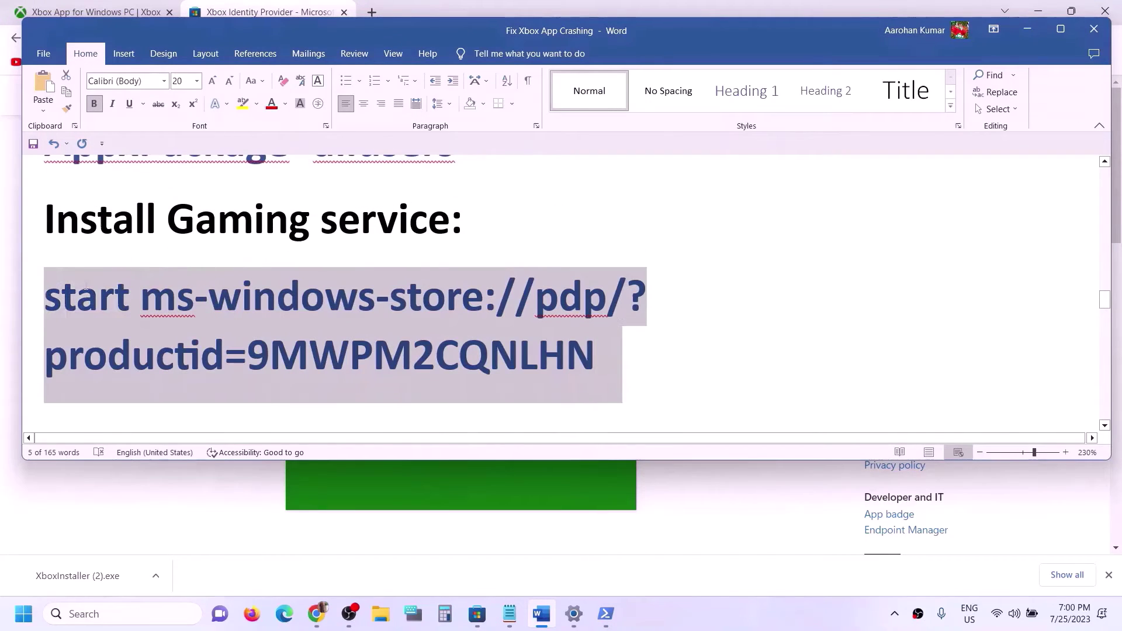
key(ctrl+c)
key(alt+Tab)
right_click(328, 129)
key(Return)
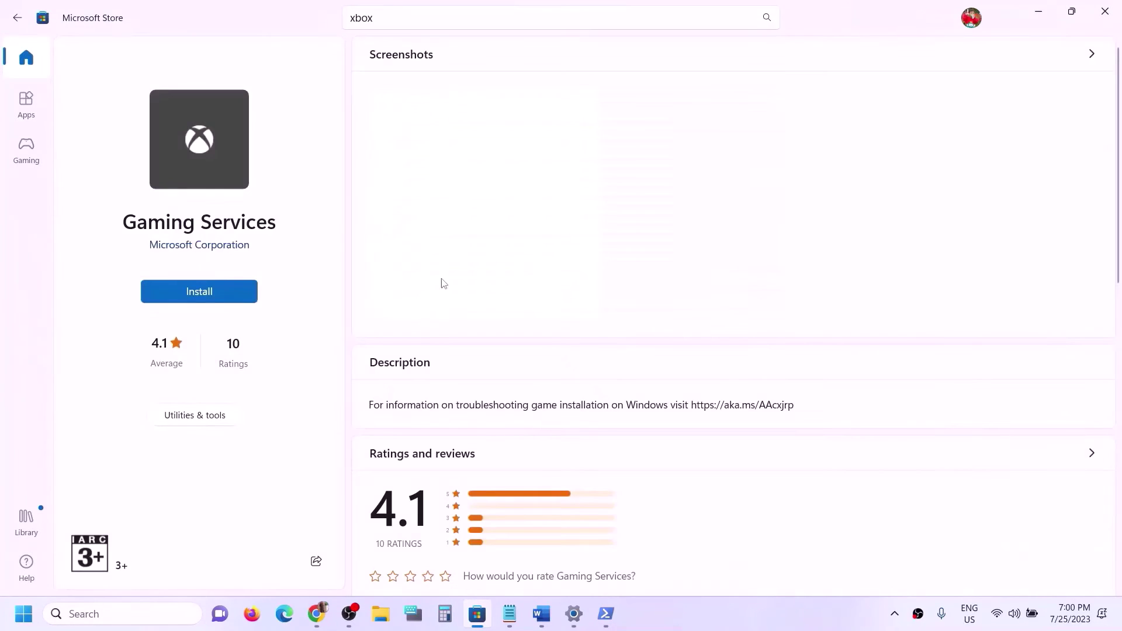
Step: Install Gaming Services from Microsoft Store and scroll the notes to Step 9
click(204, 290)
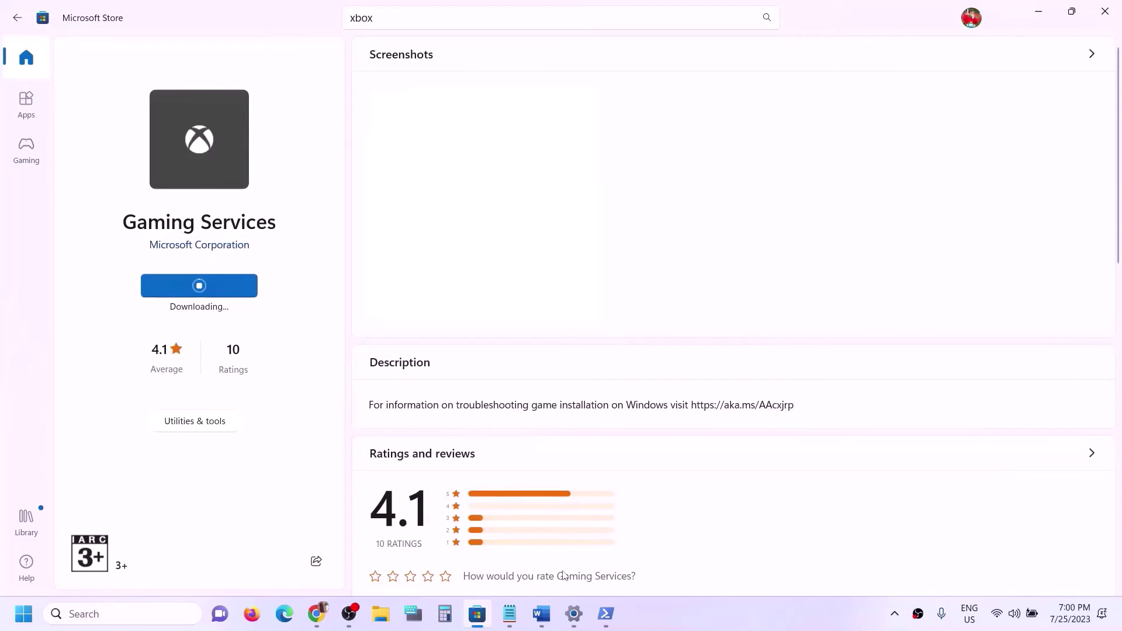
click(541, 613)
scroll(421, 391, down, 3)
scroll(421, 390, down, 4)
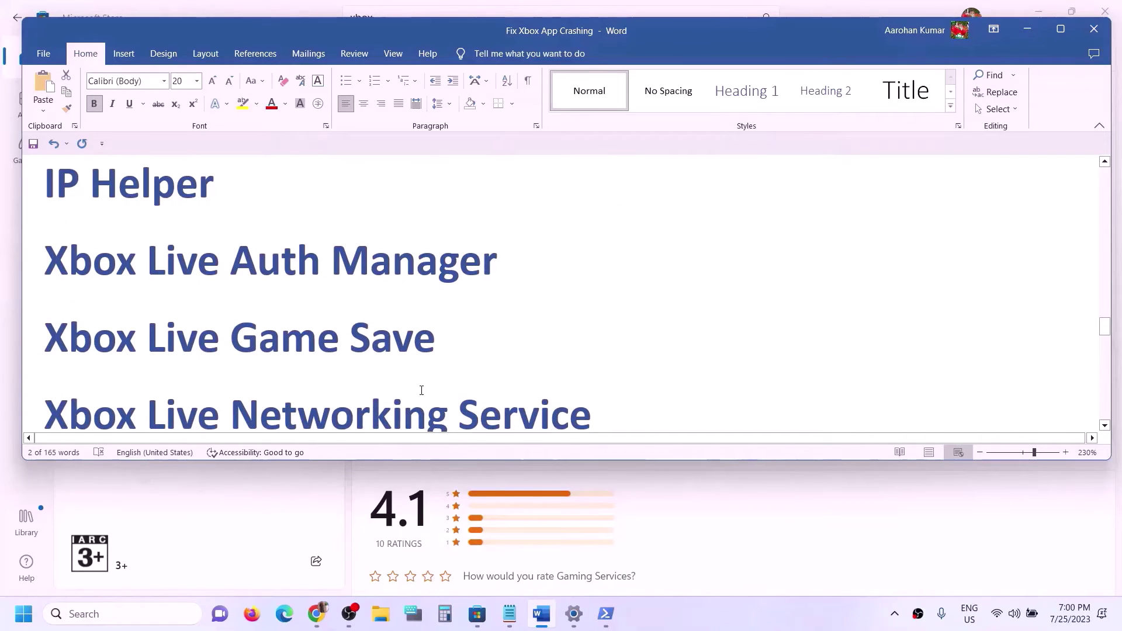
Step: Open the Services console via Windows Search
click(80, 614)
text(services)
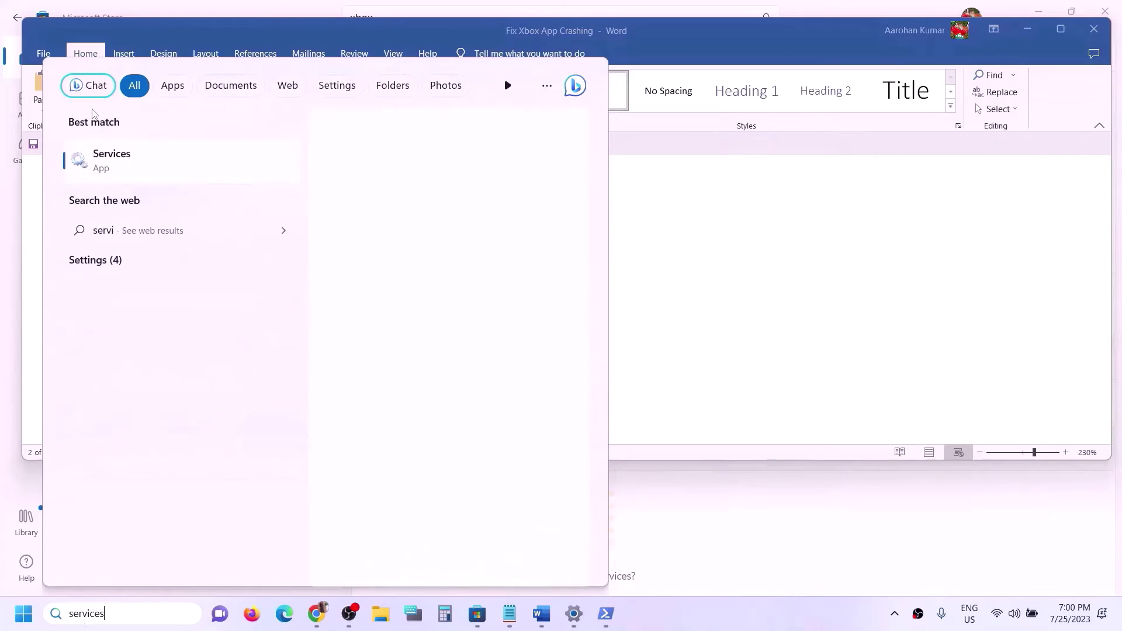
click(140, 163)
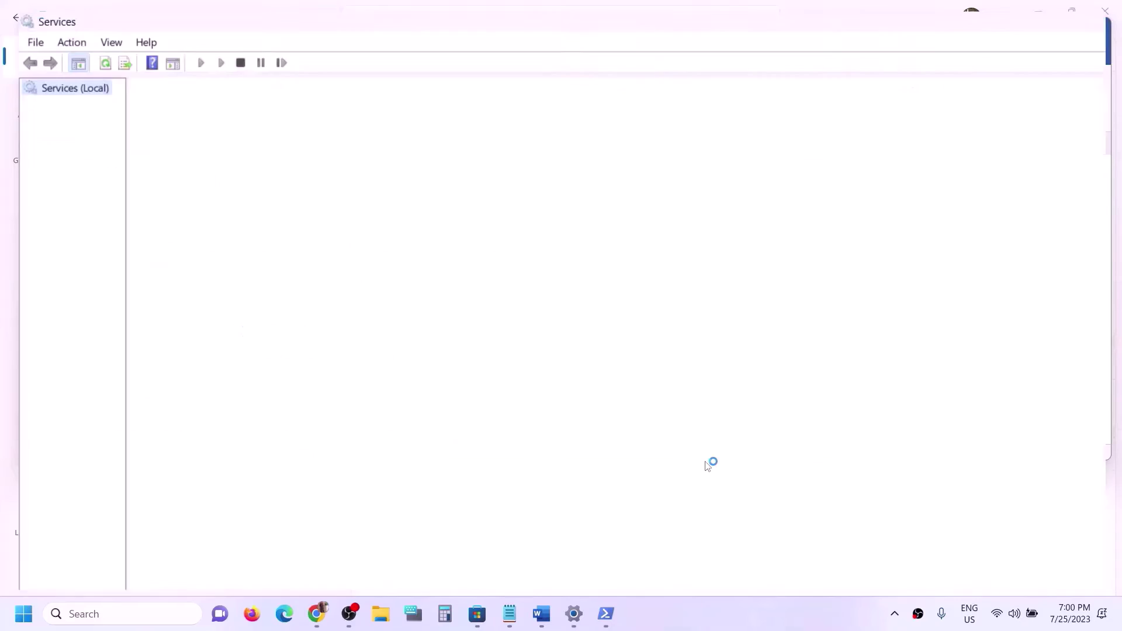
Step: Set IP Helper's startup type to Automatic, then jump the list to the Xbox services
click(392, 406)
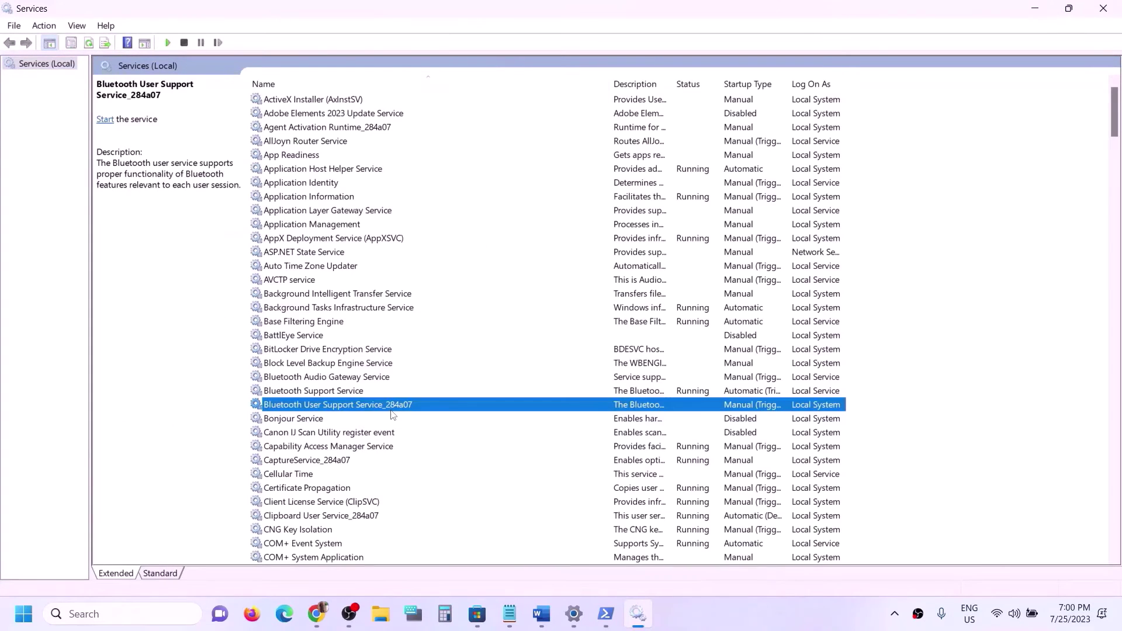
key(i)
click(266, 323)
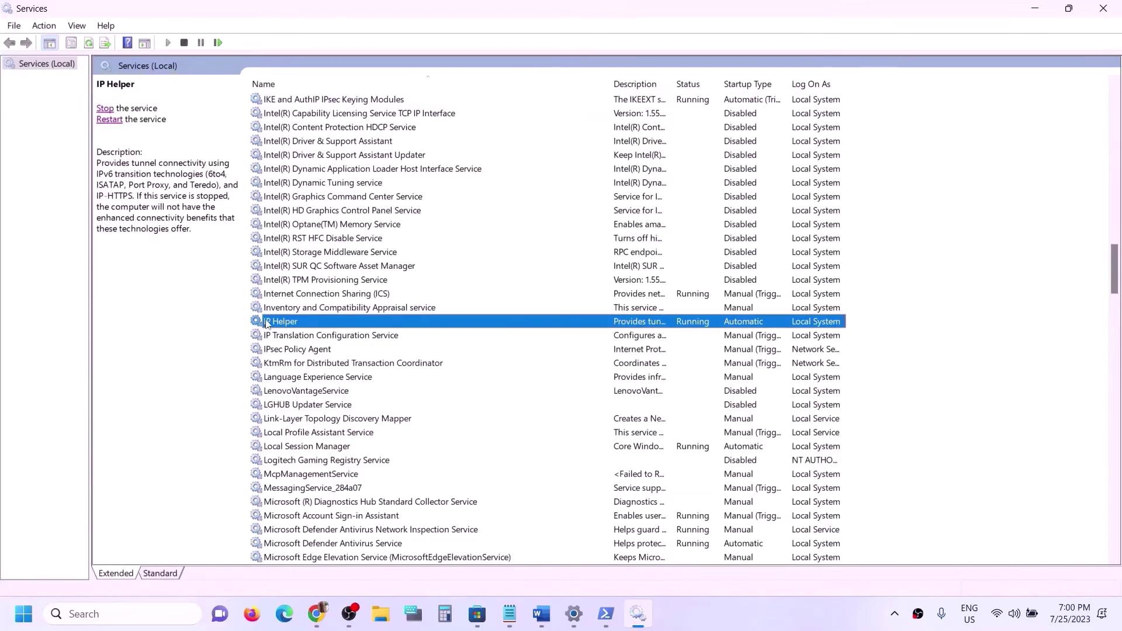
double_click(363, 325)
click(533, 288)
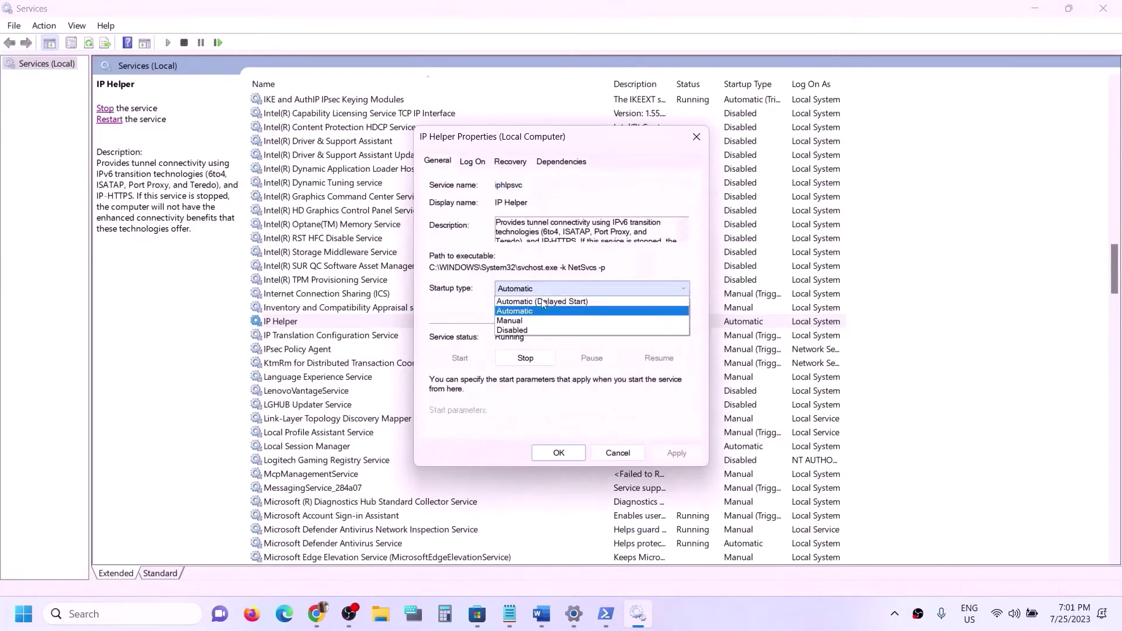
click(533, 315)
click(676, 452)
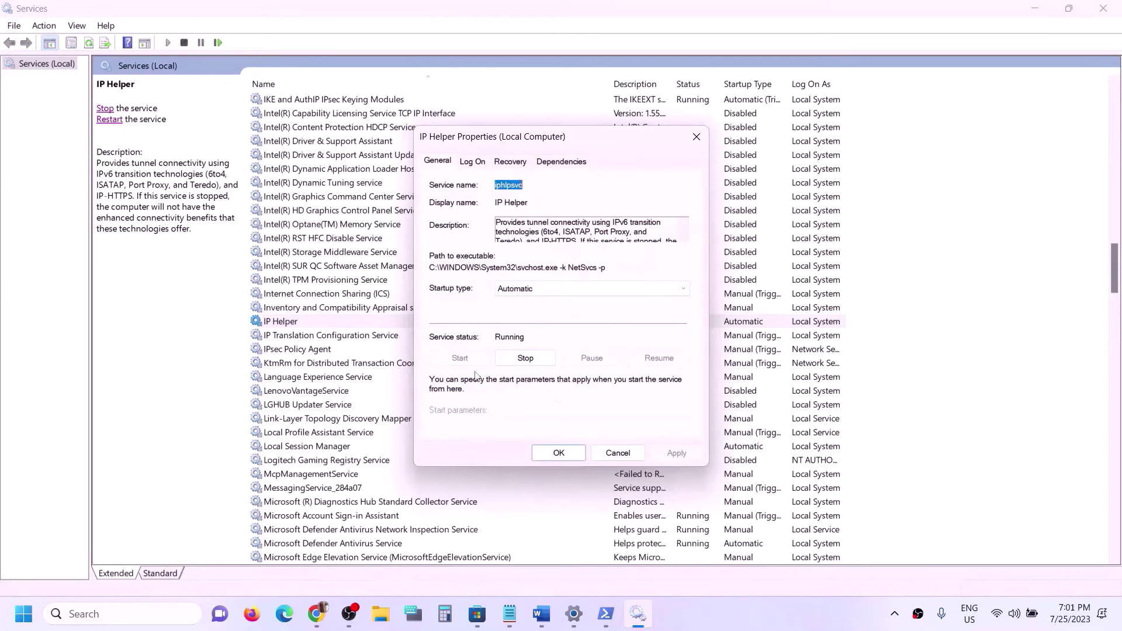
click(545, 454)
click(356, 420)
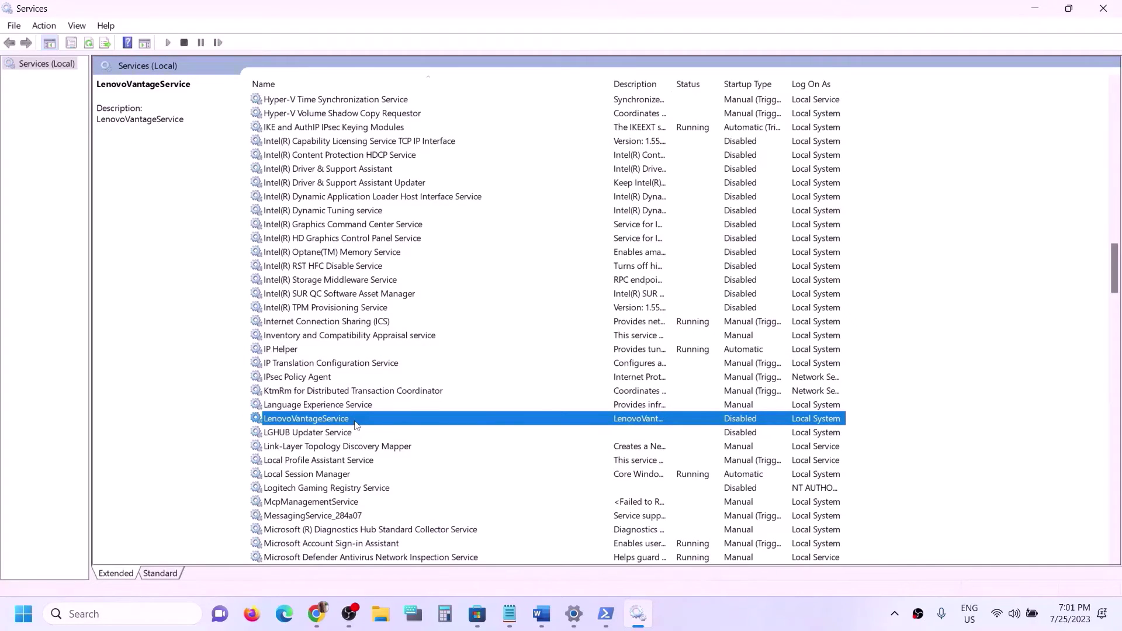
key(x)
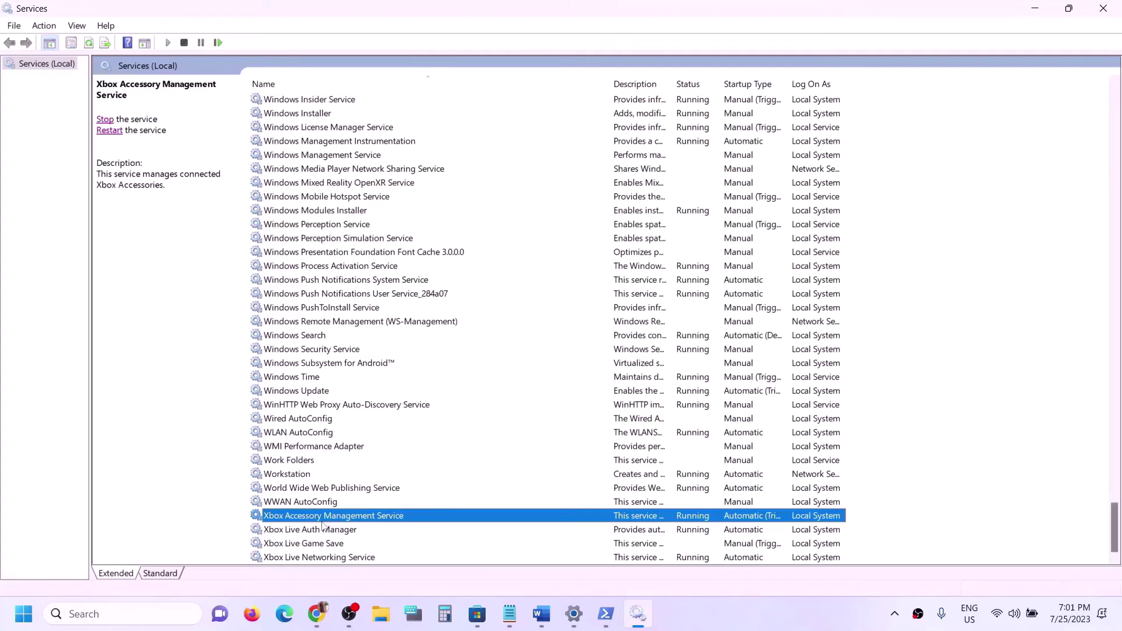